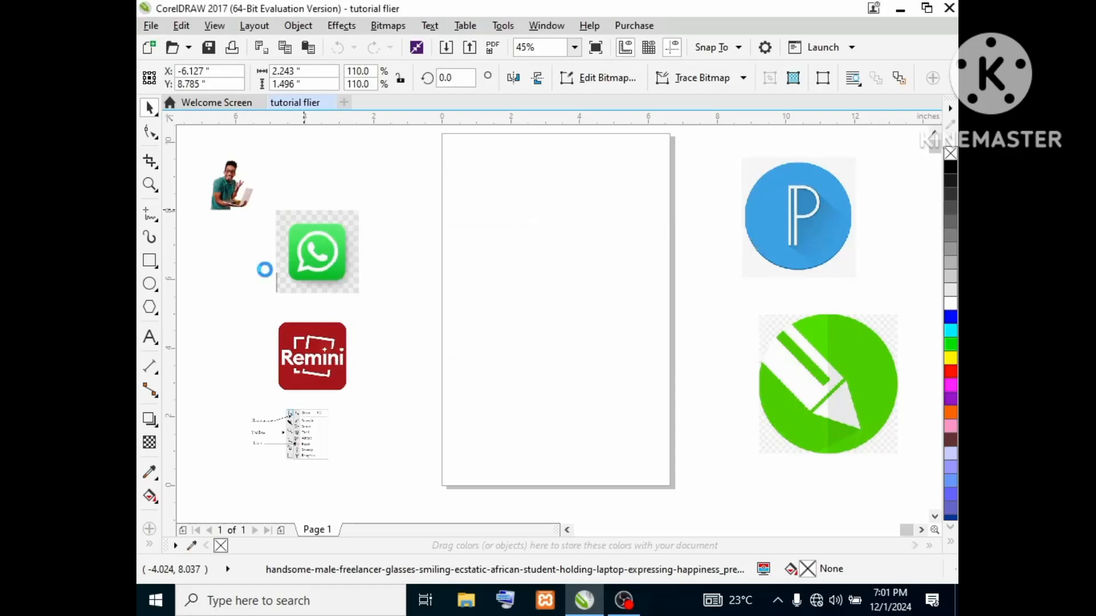
Place the orange-background freelancer photo beside the page and create a page-sized rectangle filled with purple #9900CC.
{"action": "left_click", "coordinate": [209, 276]}
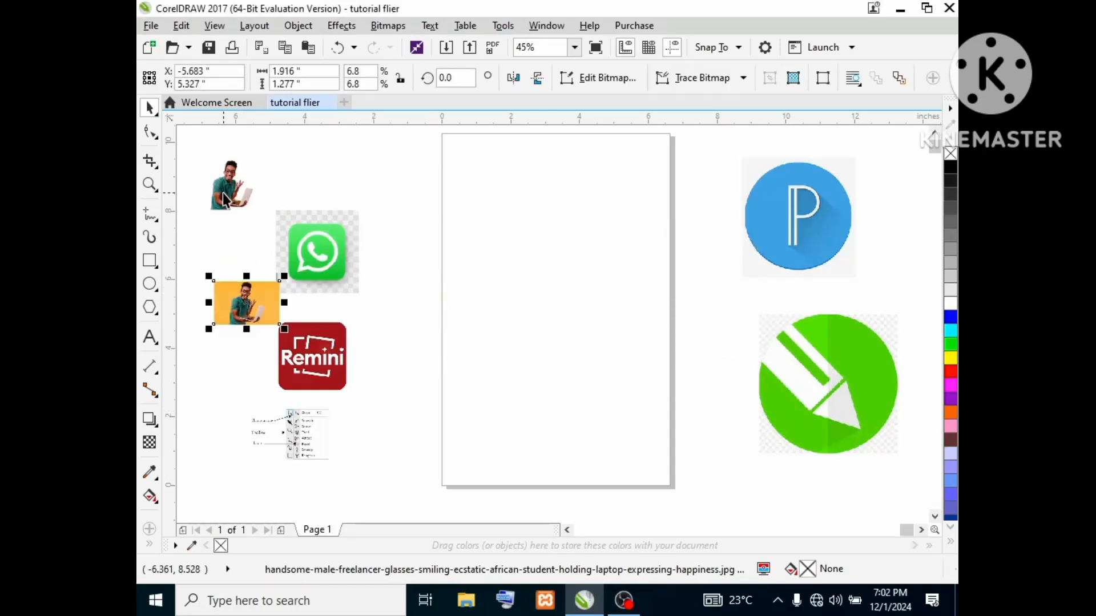
{"action": "double_click", "coordinate": [149, 261]}
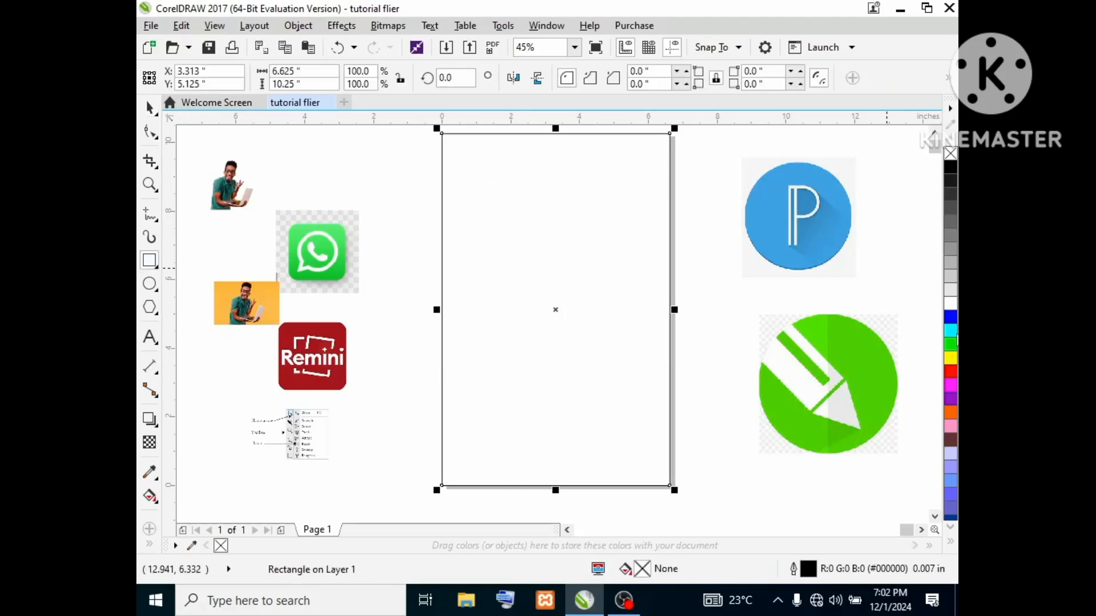
{"action": "left_click", "coordinate": [950, 399]}
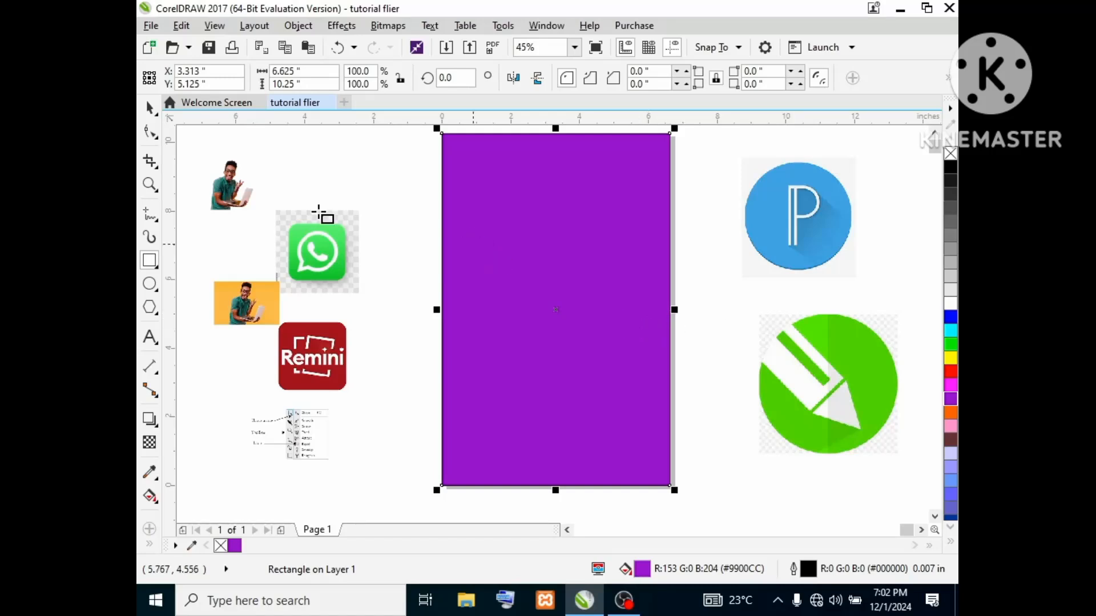
Apply a vertical linear fountain fill to the page rectangle, running from purple down to near-black #05000A.
{"action": "left_click", "coordinate": [150, 495]}
{"action": "left_click_drag", "start_coordinate": [541, 166], "coordinate": [547, 328]}
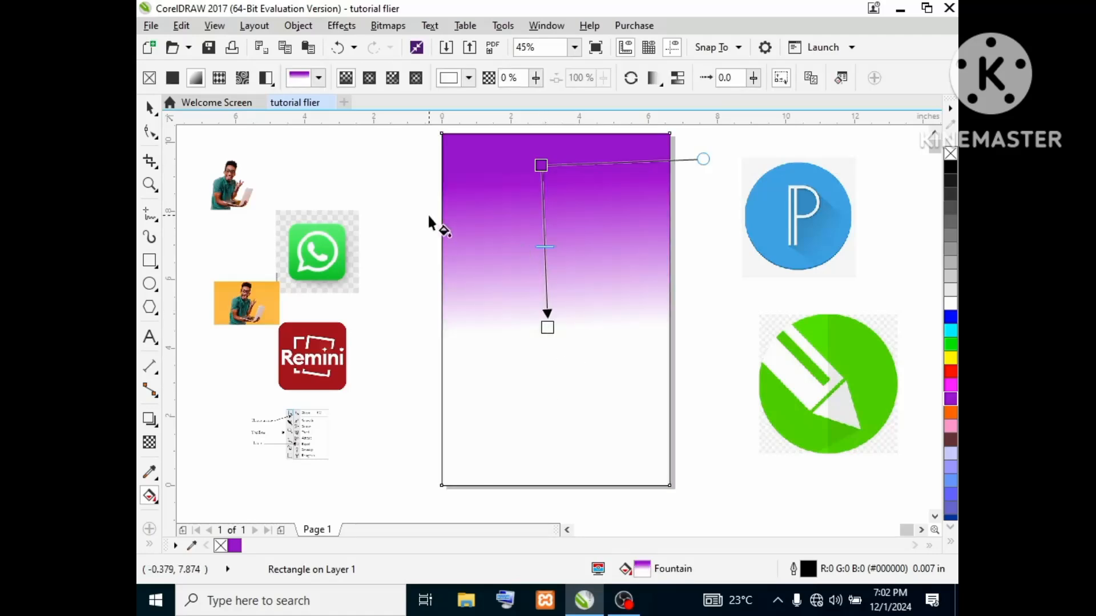
{"action": "left_click", "coordinate": [545, 328]}
{"action": "left_click", "coordinate": [587, 323]}
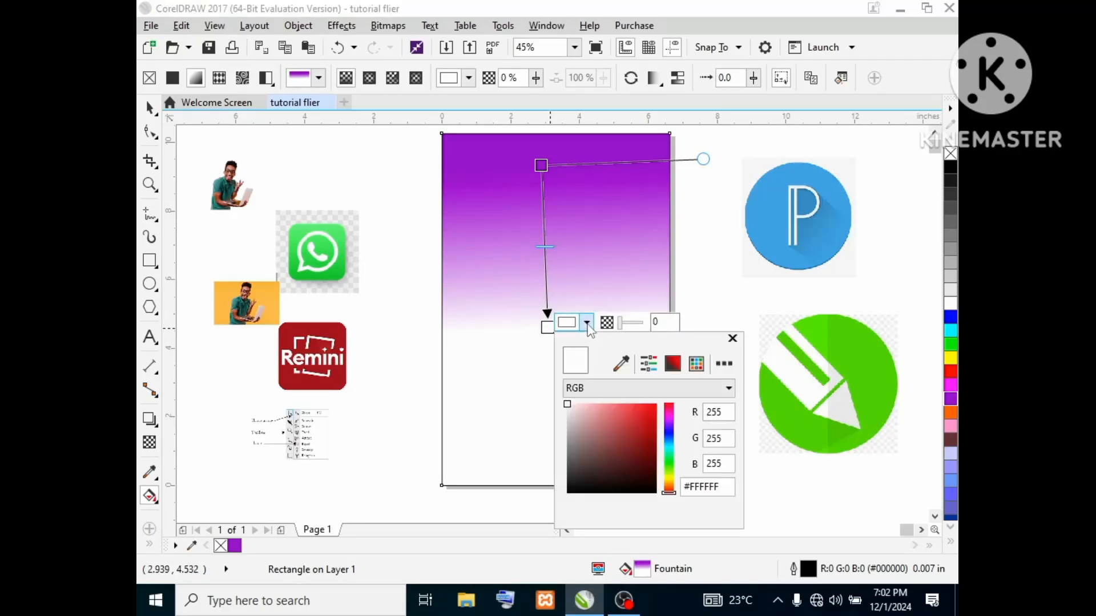
{"action": "left_click", "coordinate": [669, 426]}
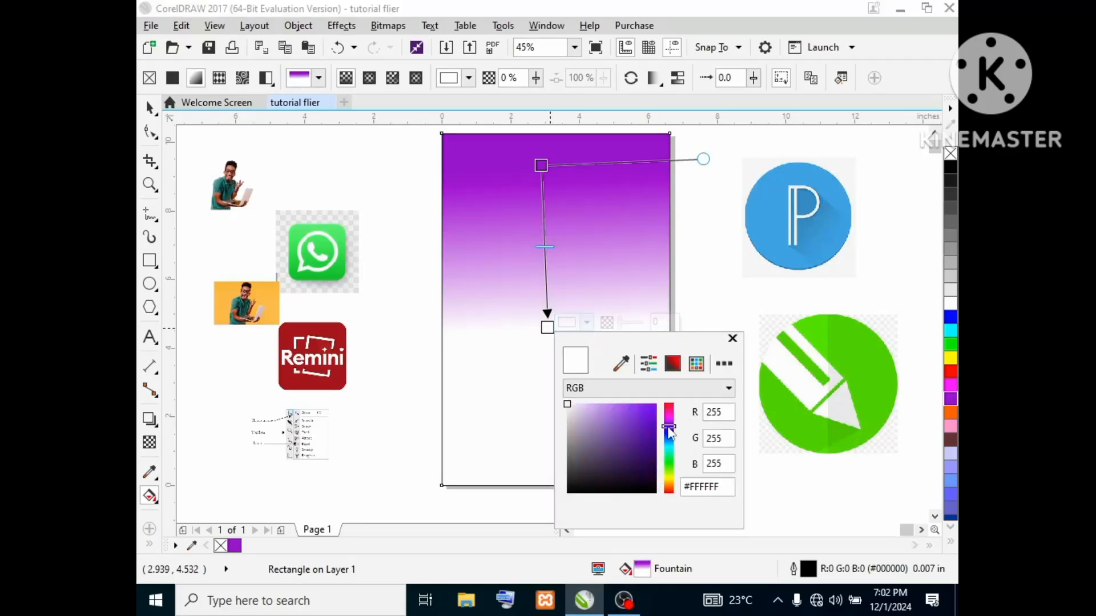
{"action": "left_click", "coordinate": [653, 490]}
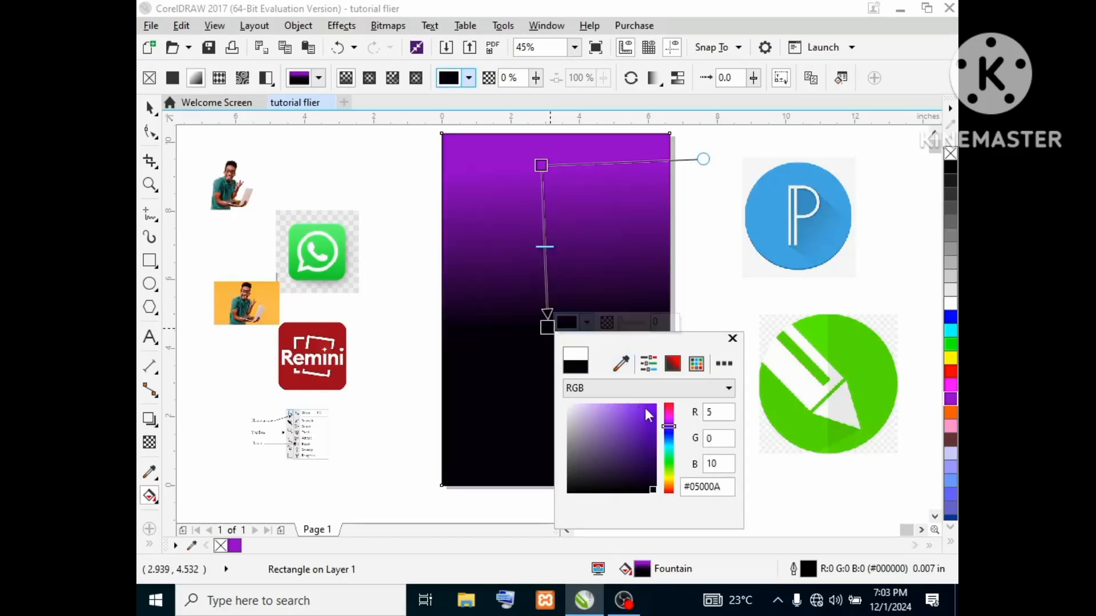
{"action": "left_click", "coordinate": [544, 164]}
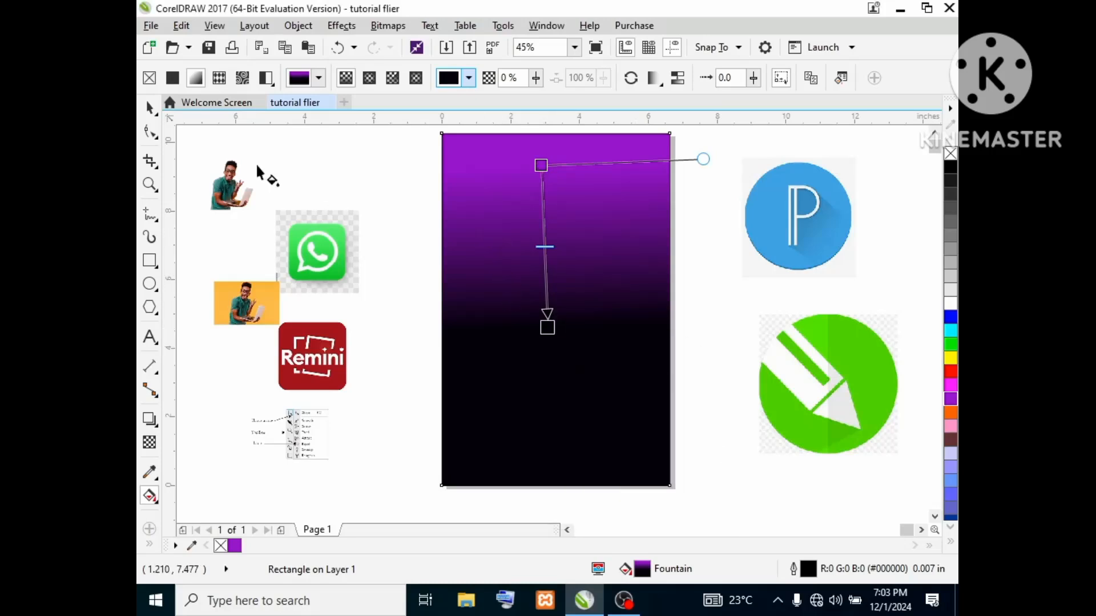
Stretch the background gradient so it runs from the rectangle's upper edge to slightly below its lower edge, then deselect it.
{"action": "left_click_drag", "start_coordinate": [547, 327], "coordinate": [547, 484]}
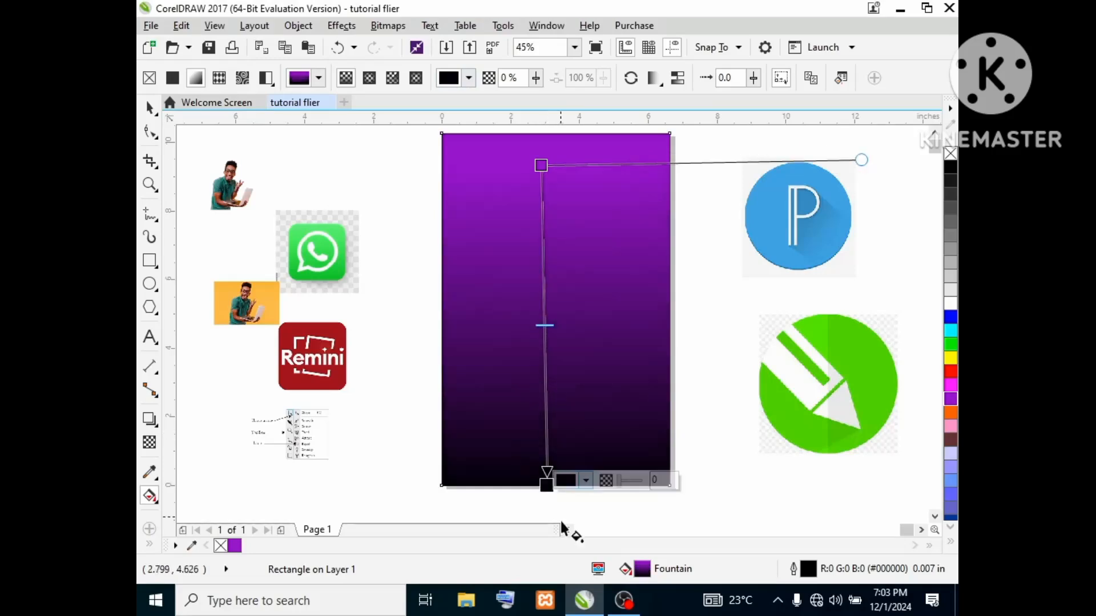
{"action": "left_click_drag", "start_coordinate": [546, 484], "coordinate": [545, 445]}
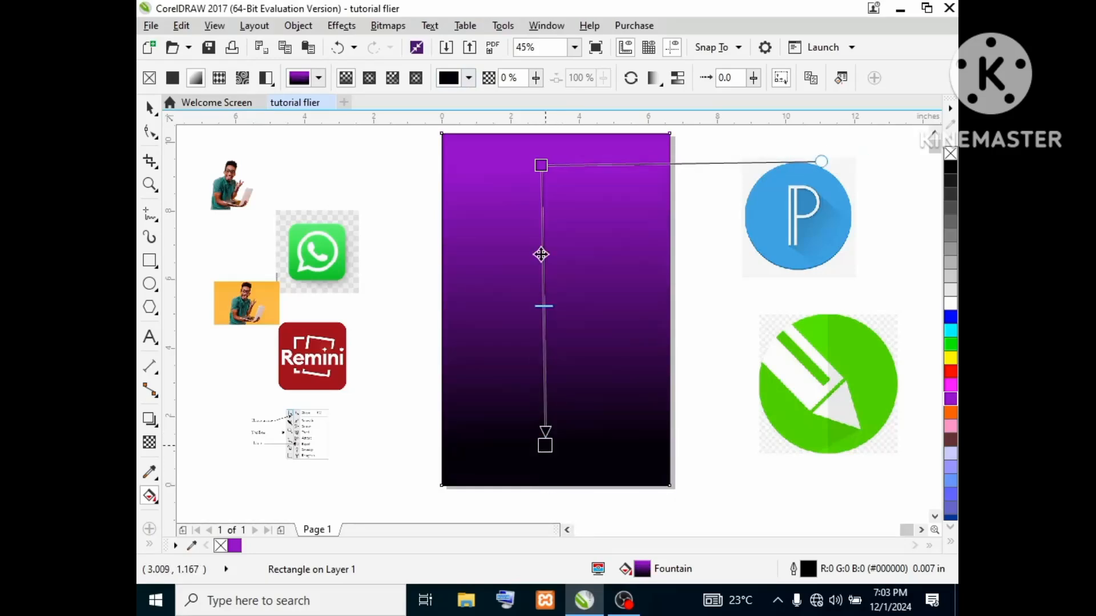
{"action": "left_click_drag", "start_coordinate": [541, 170], "coordinate": [538, 130]}
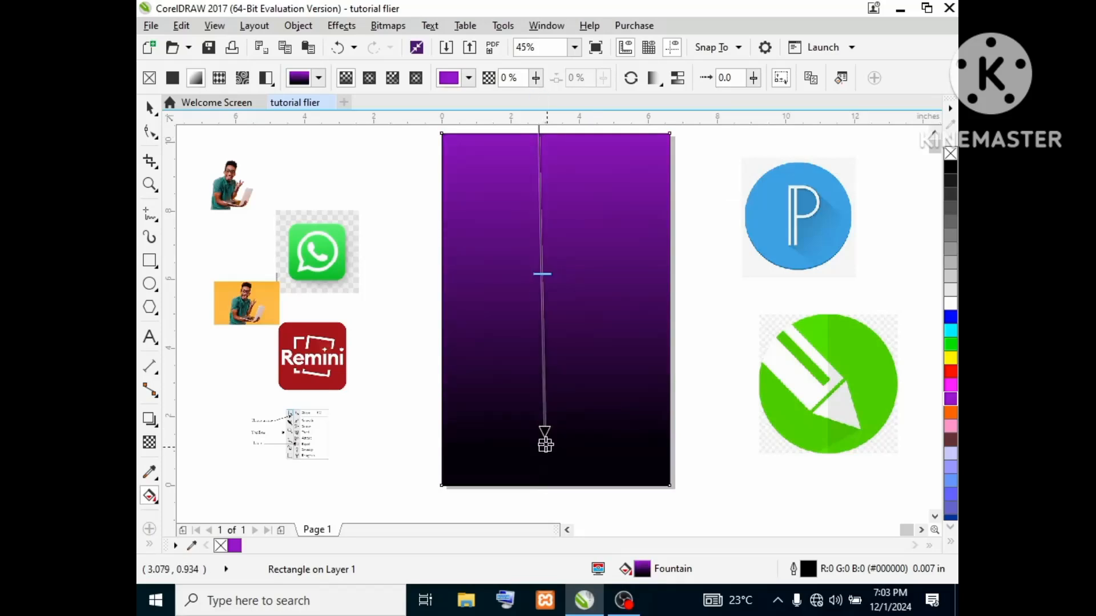
{"action": "left_click_drag", "start_coordinate": [545, 445], "coordinate": [546, 500]}
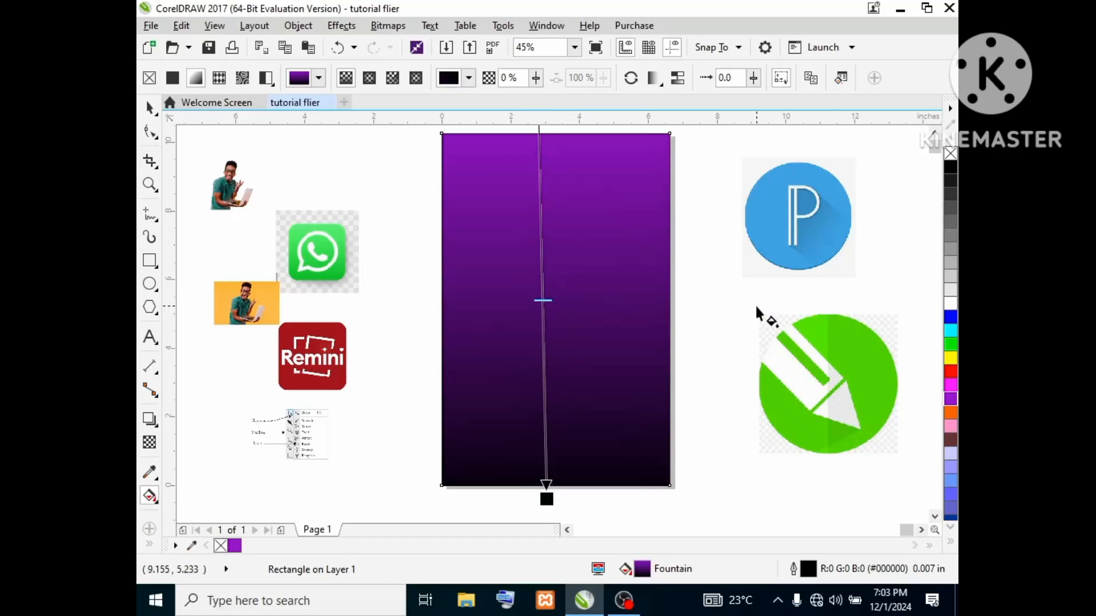
{"action": "left_click", "coordinate": [149, 108]}
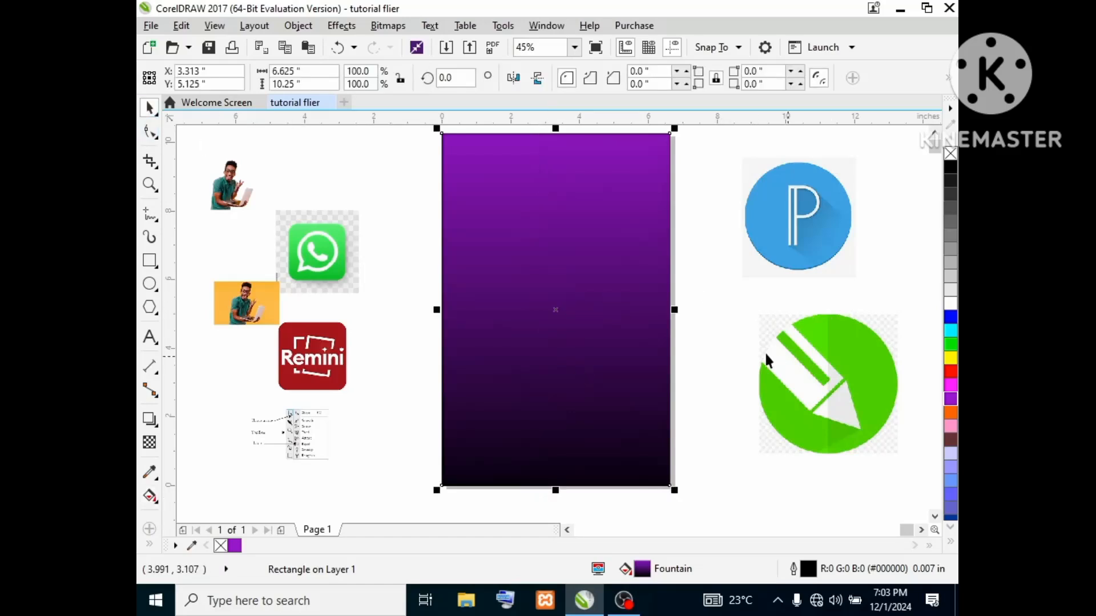
{"action": "left_click", "coordinate": [720, 358]}
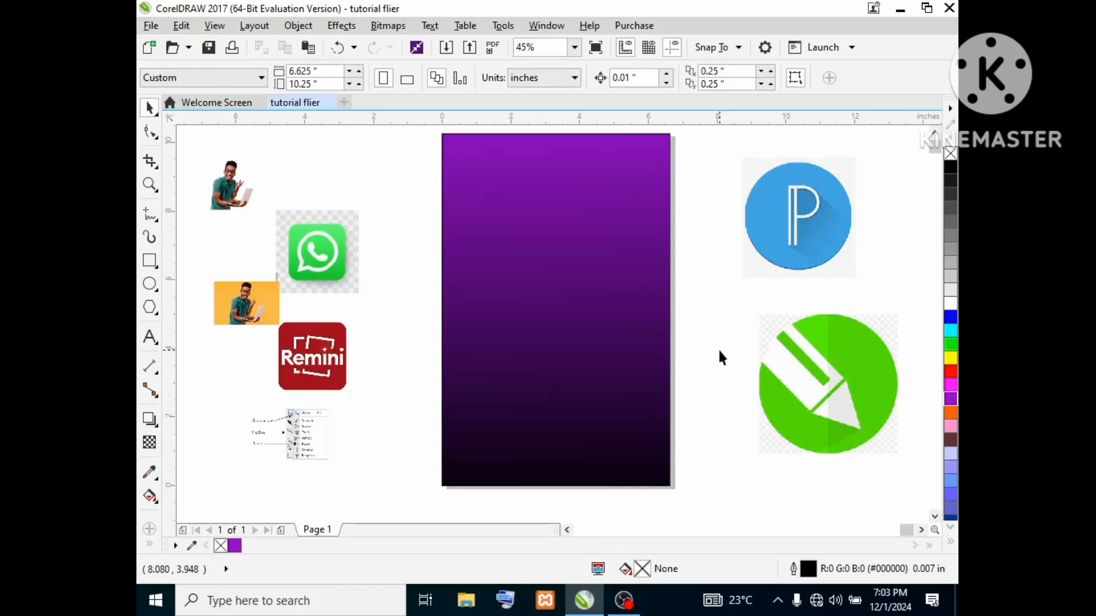
Move the cut-out freelancer image onto the lower left of the background and enlarge it to about 8.2 × 5.47 inches.
{"action": "left_click", "coordinate": [218, 184]}
{"action": "left_click_drag", "start_coordinate": [218, 183], "coordinate": [505, 251]}
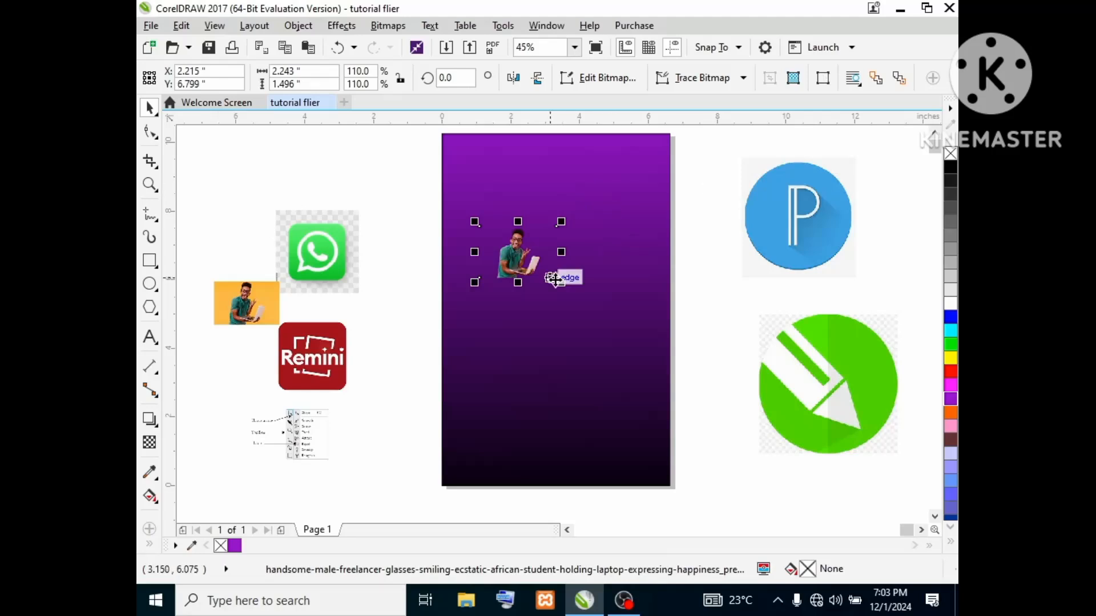
{"action": "left_click_drag", "start_coordinate": [561, 285], "coordinate": [642, 379]}
{"action": "left_click_drag", "start_coordinate": [535, 282], "coordinate": [488, 345]}
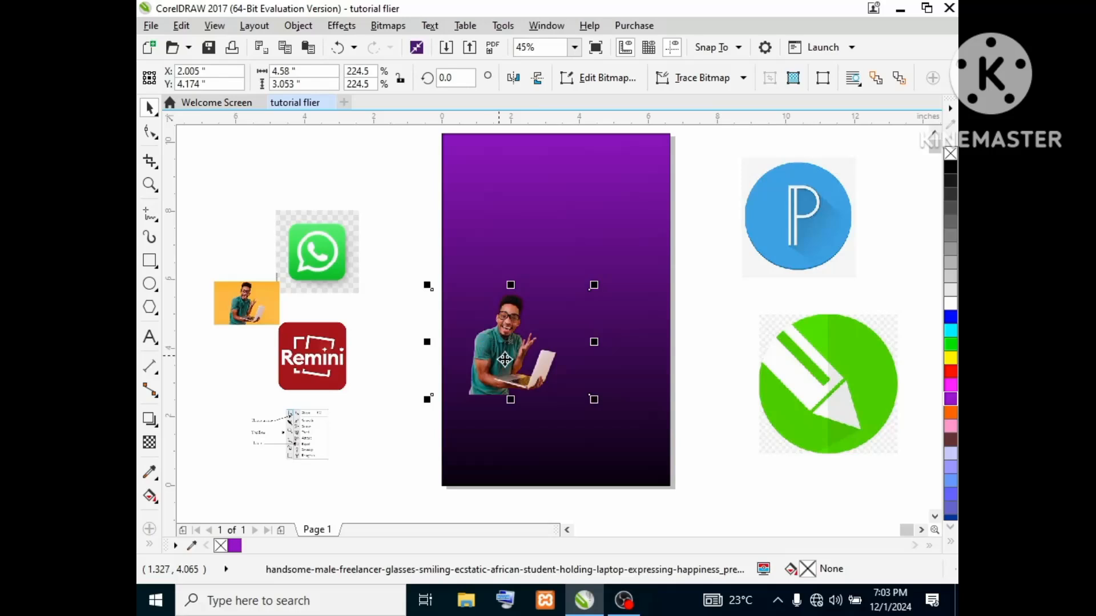
{"action": "left_click_drag", "start_coordinate": [593, 398], "coordinate": [638, 451]}
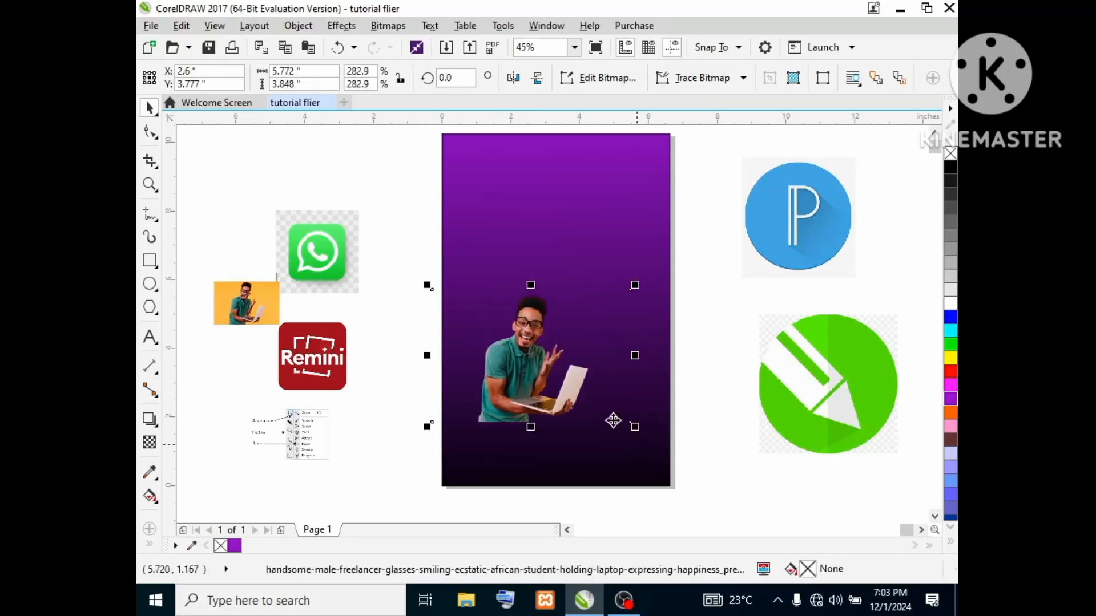
{"action": "left_click_drag", "start_coordinate": [544, 378], "coordinate": [555, 379]}
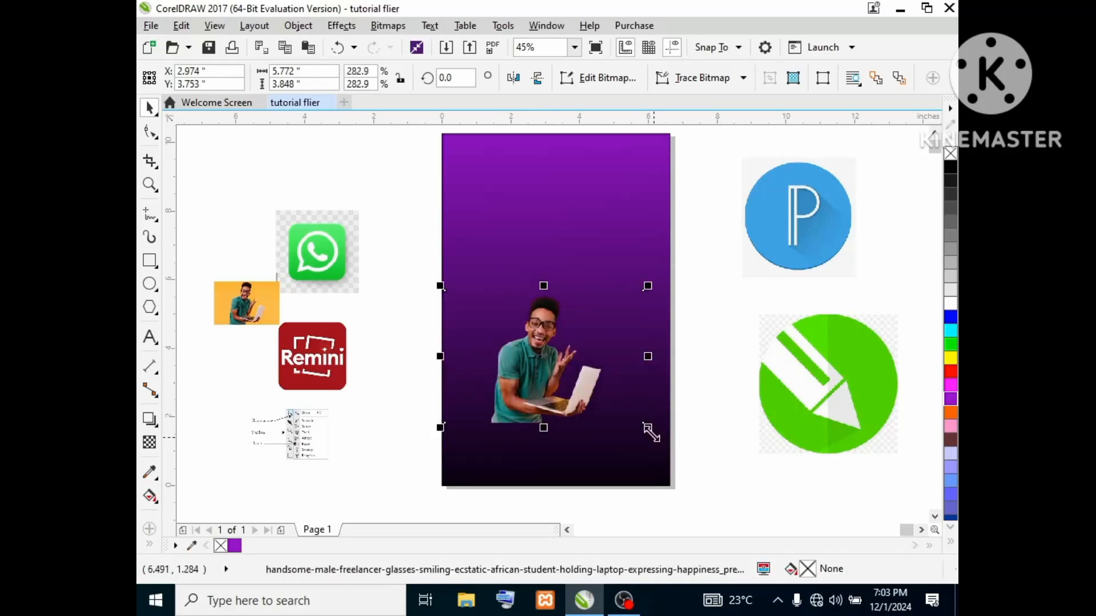
{"action": "left_click_drag", "start_coordinate": [650, 429], "coordinate": [695, 467]}
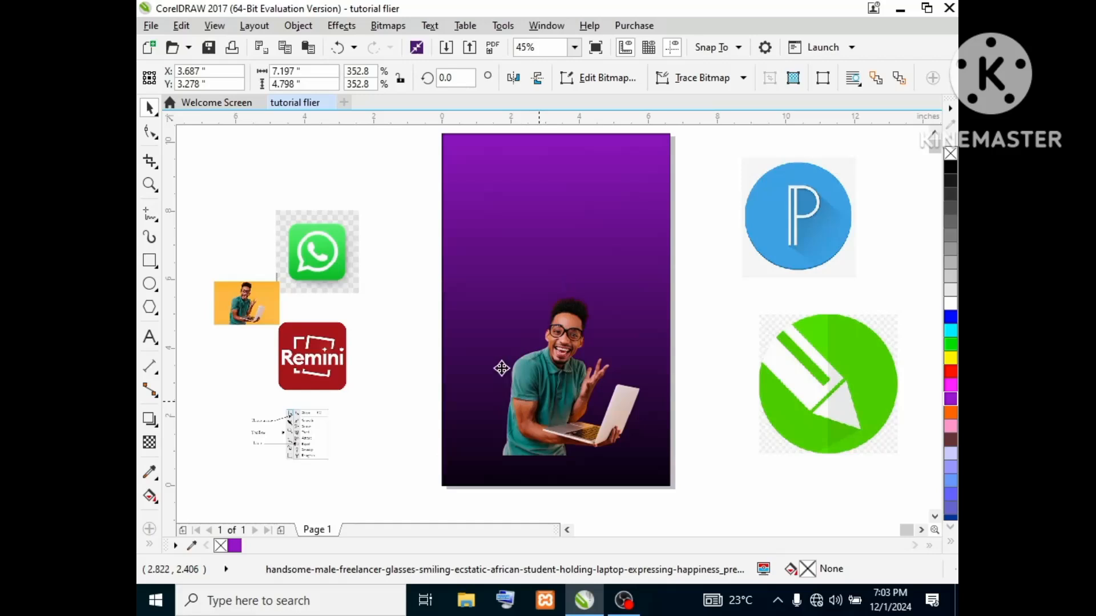
{"action": "left_click_drag", "start_coordinate": [502, 367], "coordinate": [464, 332]}
{"action": "left_click_drag", "start_coordinate": [660, 425], "coordinate": [693, 462]}
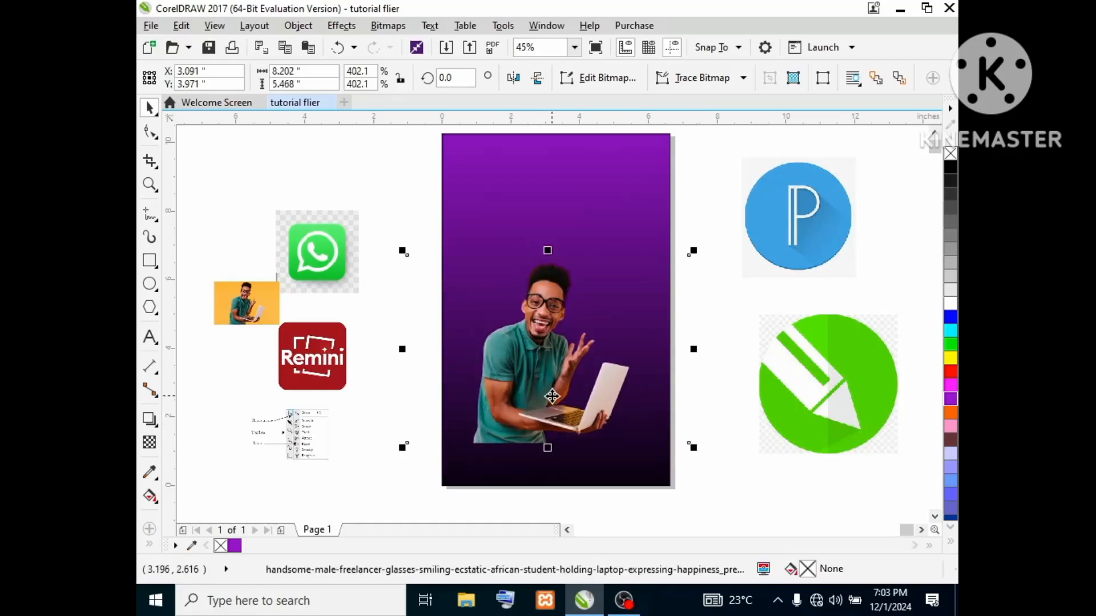
{"action": "left_click_drag", "start_coordinate": [526, 386], "coordinate": [497, 408]}
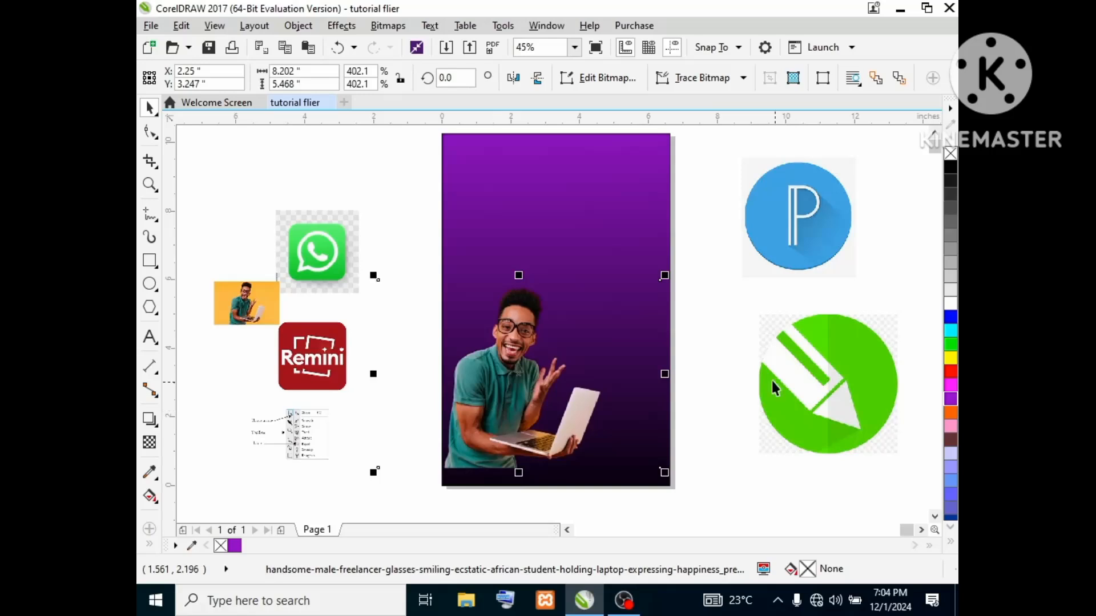
{"action": "left_click", "coordinate": [715, 274]}
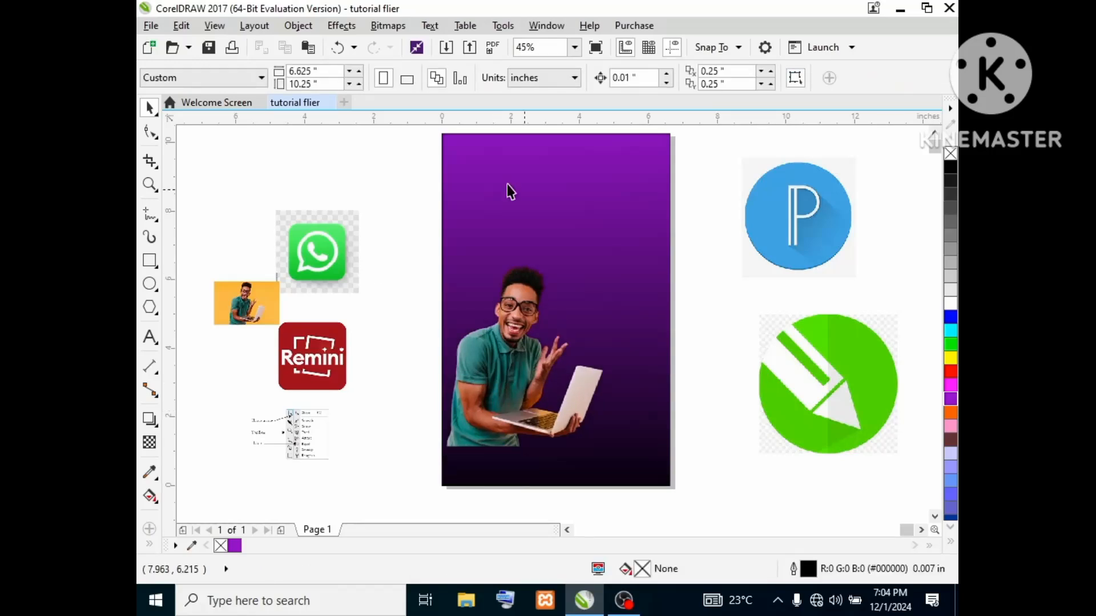
Widen the gradient background rectangle rightward to about 8.15 inches, keeping its height.
{"action": "left_click", "coordinate": [641, 240]}
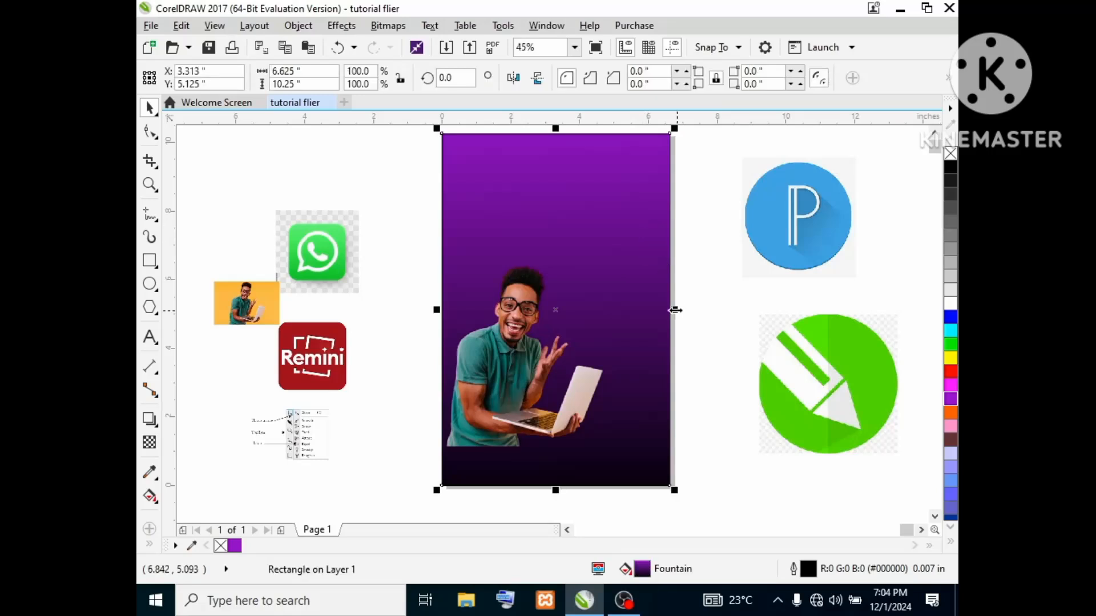
{"action": "left_click_drag", "start_coordinate": [675, 310], "coordinate": [727, 311]}
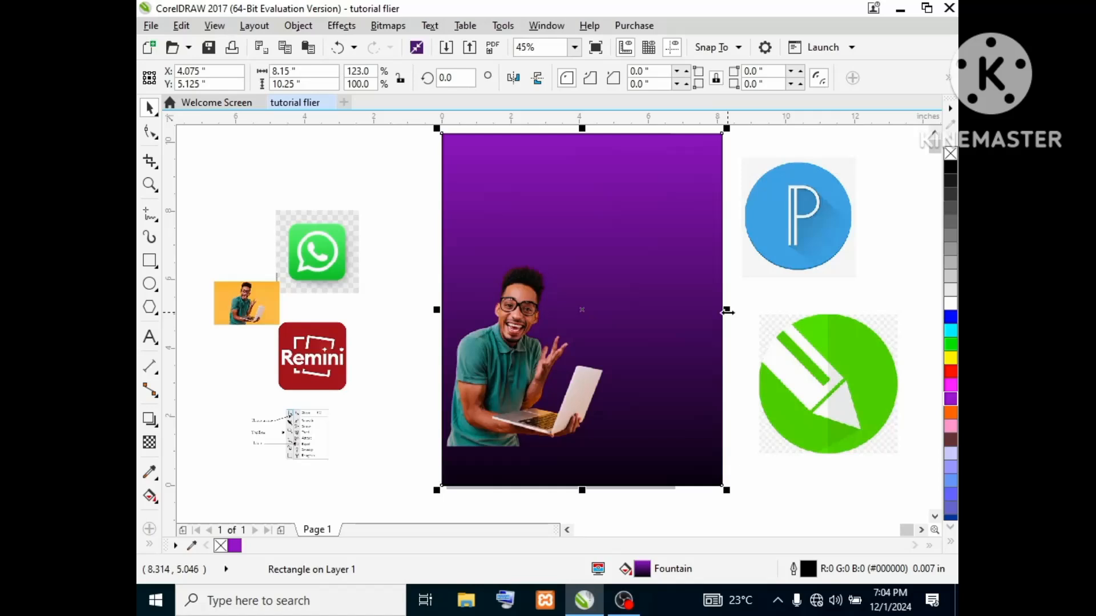
Apply a linear transparency to the freelancer image so it fades downward from chest level to fully transparent at its base.
{"action": "left_click", "coordinate": [501, 371]}
{"action": "left_click", "coordinate": [150, 442]}
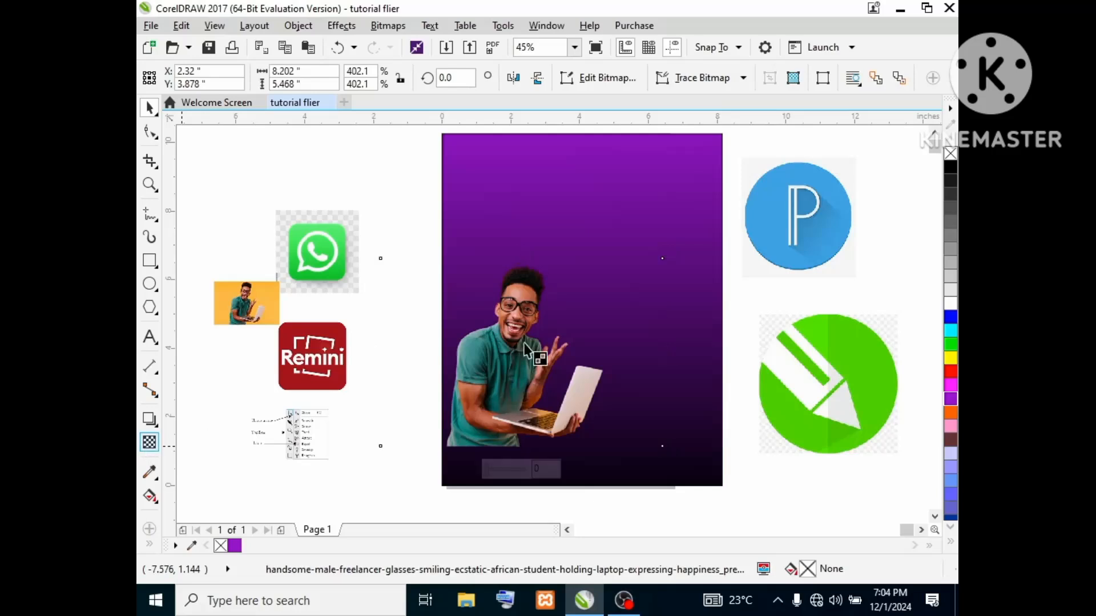
{"action": "left_click_drag", "start_coordinate": [488, 409], "coordinate": [489, 371]}
{"action": "mouse_move", "coordinate": [486, 439]}
{"action": "left_mouse_down"}
{"action": "mouse_move", "coordinate": [485, 454]}
{"action": "mouse_move", "coordinate": [486, 442]}
{"action": "left_mouse_up"}
{"action": "left_click", "coordinate": [485, 454]}
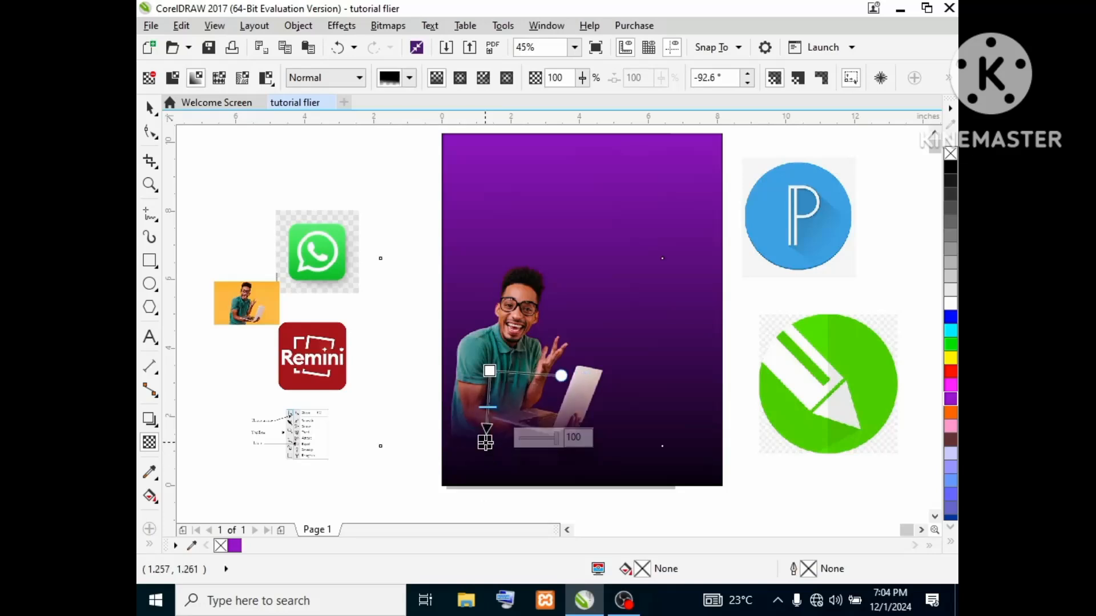
{"action": "mouse_move", "coordinate": [490, 371]}
{"action": "left_mouse_down"}
{"action": "mouse_move", "coordinate": [490, 387]}
{"action": "mouse_move", "coordinate": [494, 341]}
{"action": "mouse_move", "coordinate": [491, 358]}
{"action": "left_mouse_up"}
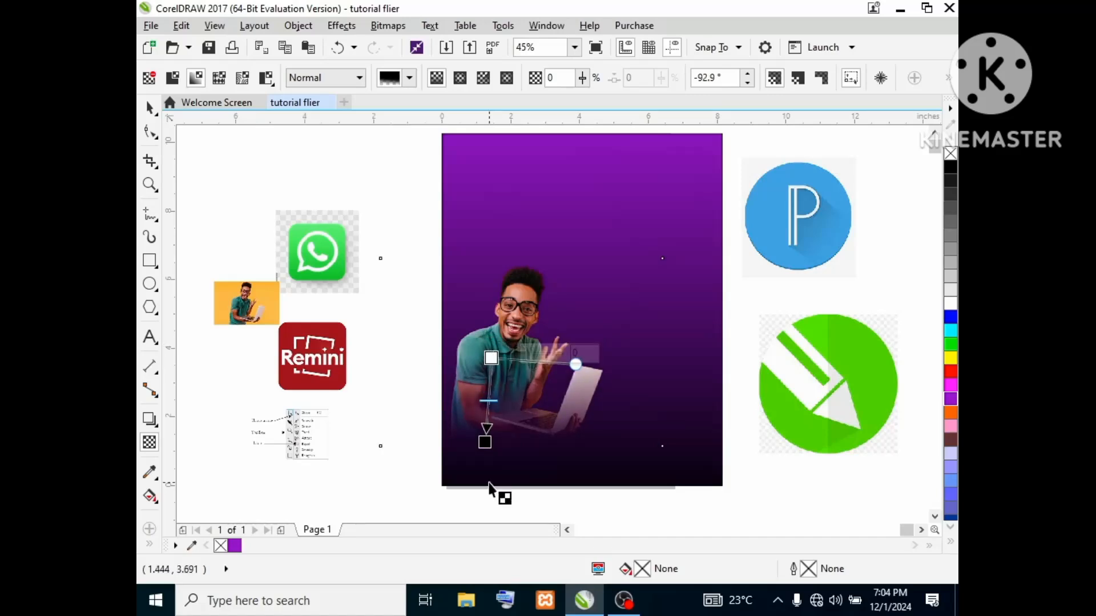
{"action": "mouse_move", "coordinate": [485, 444]}
{"action": "left_mouse_down"}
{"action": "mouse_move", "coordinate": [483, 458]}
{"action": "mouse_move", "coordinate": [483, 448]}
{"action": "left_mouse_up"}
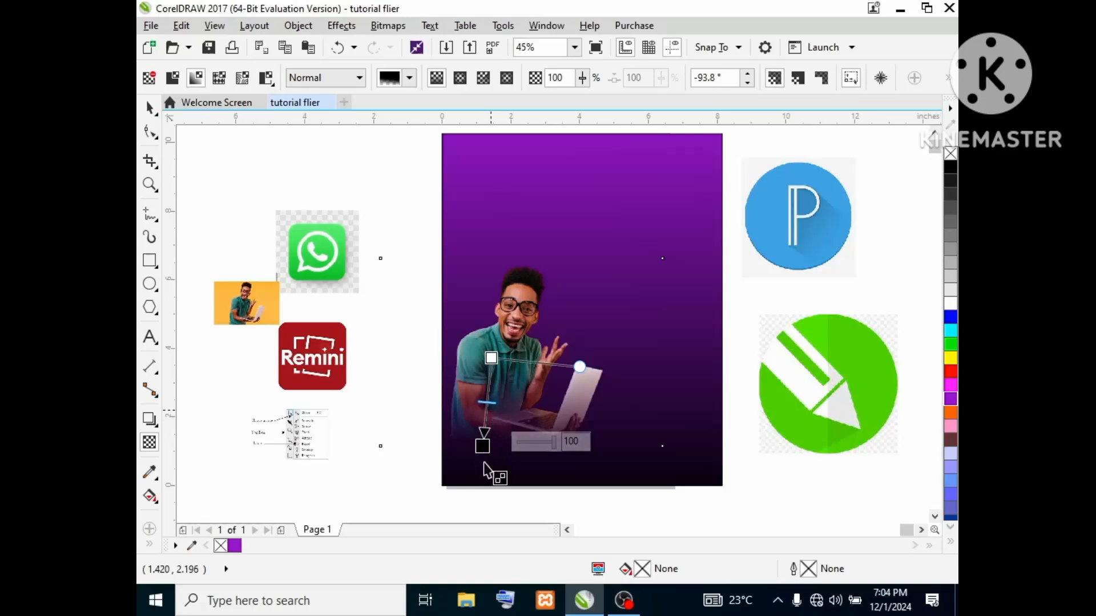
Draw an upright rectangle over the background and the freelancer, resized to about 4.81 × 7.74 inches.
{"action": "key", "text": "F6"}
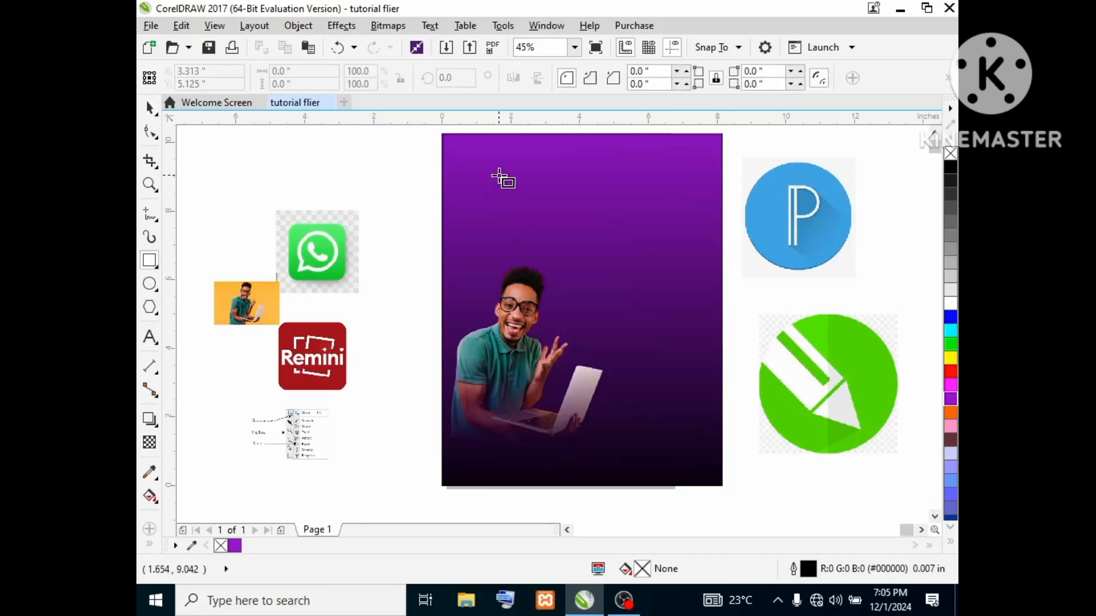
{"action": "left_click_drag", "start_coordinate": [509, 151], "coordinate": [644, 399]}
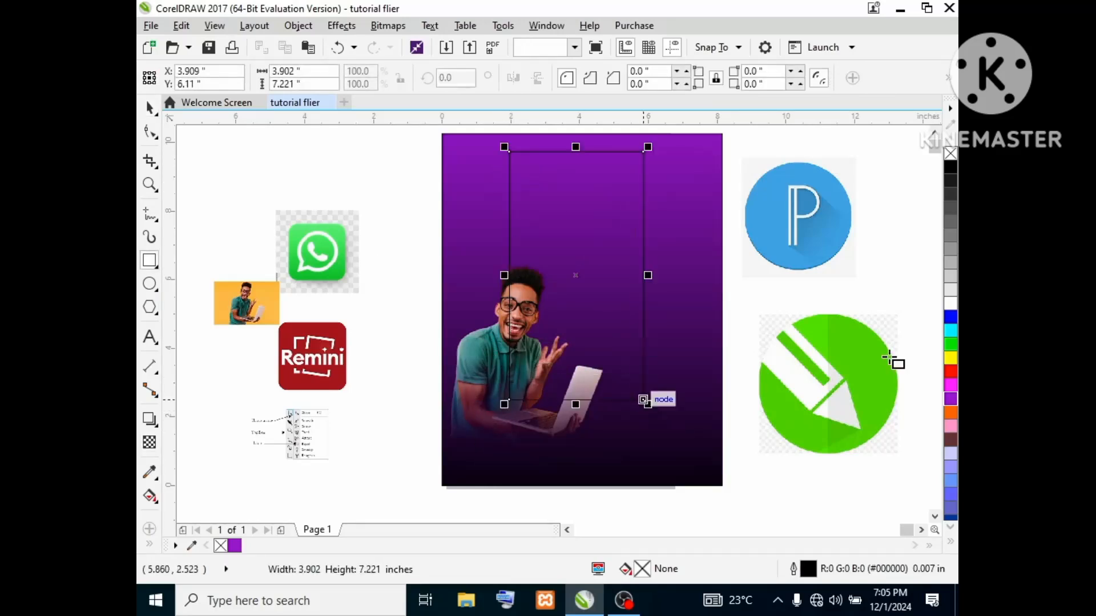
{"action": "left_click", "coordinate": [933, 135]}
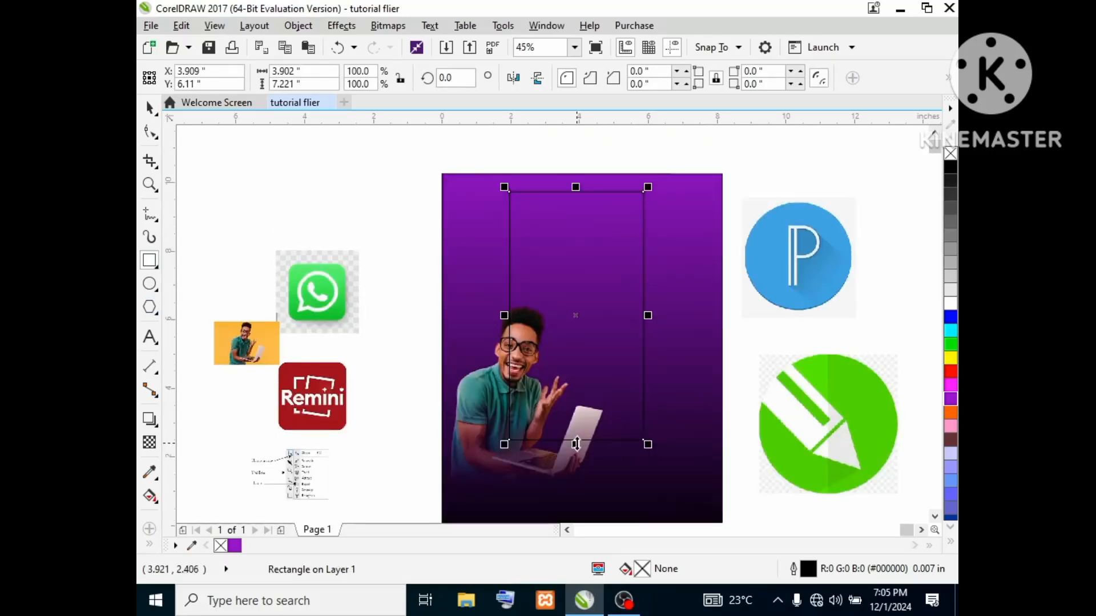
{"action": "left_click_drag", "start_coordinate": [576, 444], "coordinate": [576, 474]}
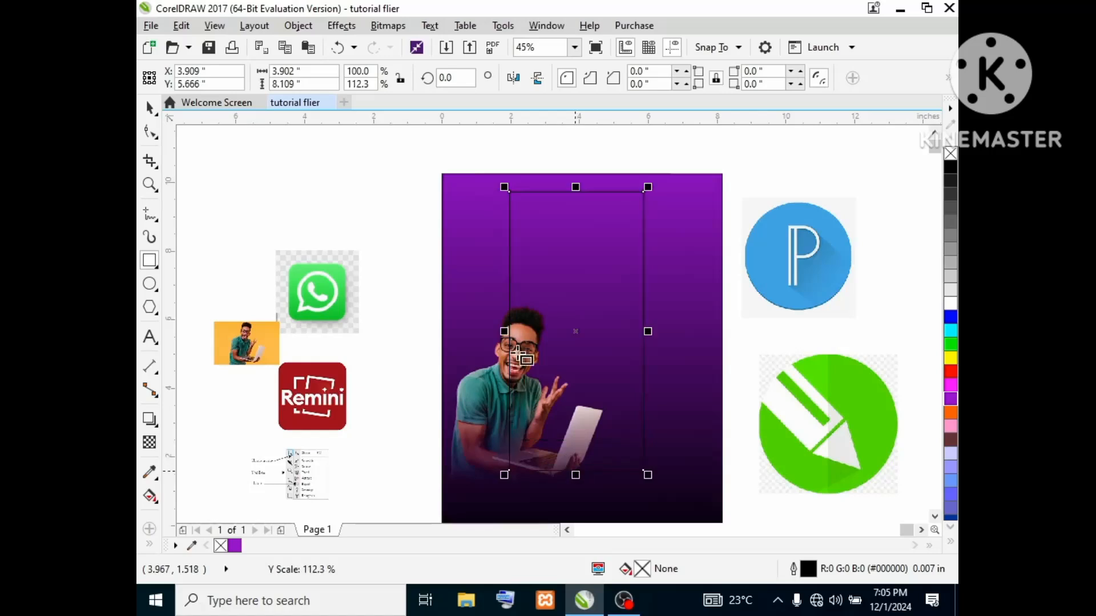
{"action": "left_click_drag", "start_coordinate": [503, 331], "coordinate": [484, 330]}
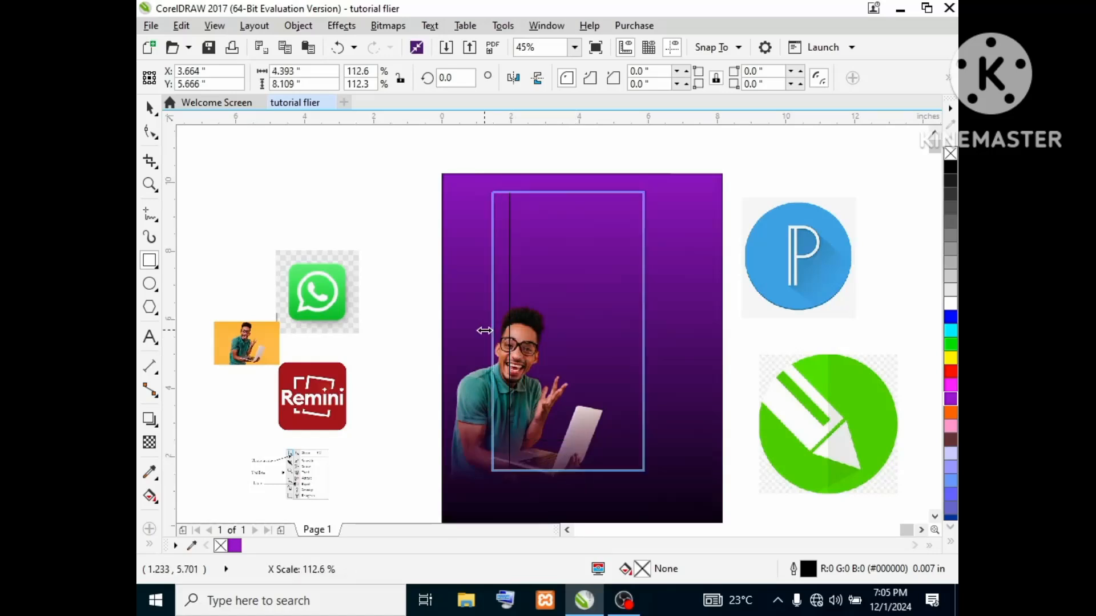
{"action": "left_click_drag", "start_coordinate": [484, 330], "coordinate": [470, 330]}
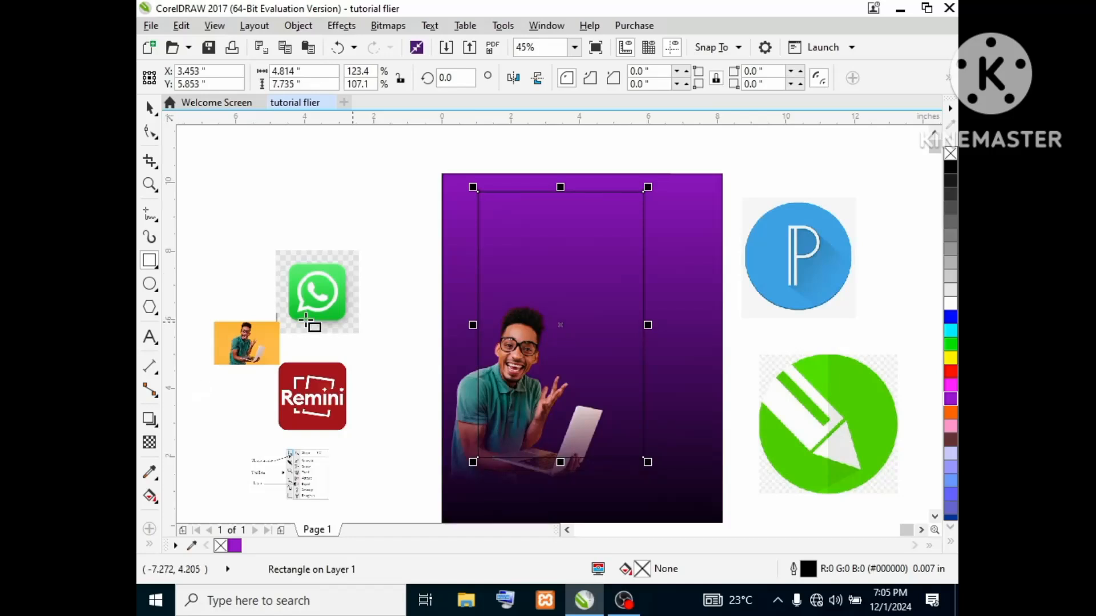
Fill the new rectangle with dark maroon (#3B1429) sampled from the lower part of the freelancer image and remove its outline.
{"action": "left_click", "coordinate": [151, 473]}
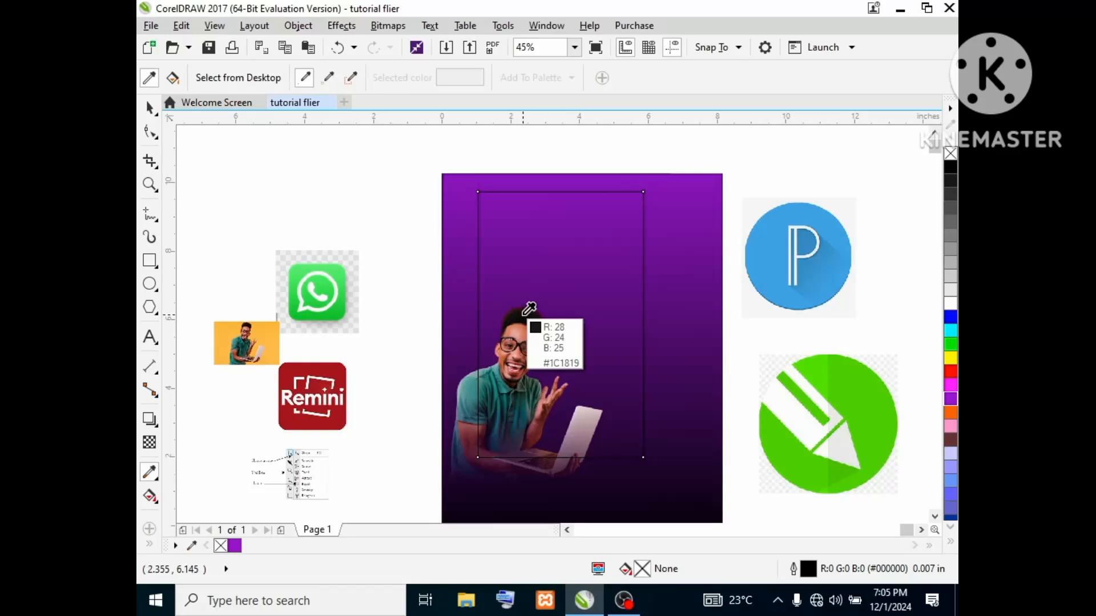
{"action": "left_click", "coordinate": [550, 466]}
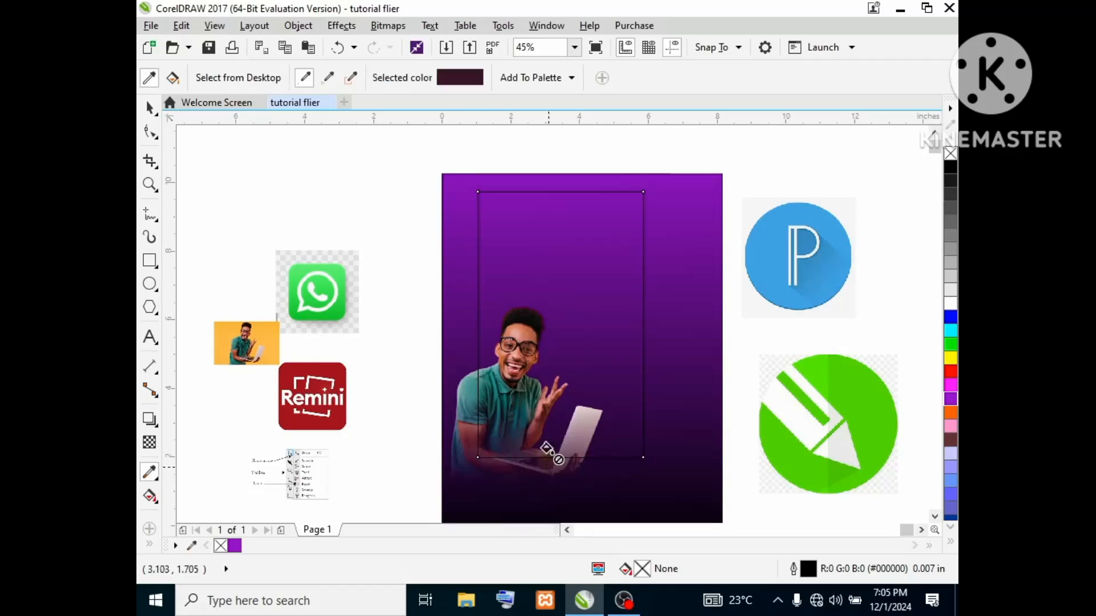
{"action": "left_click", "coordinate": [555, 213]}
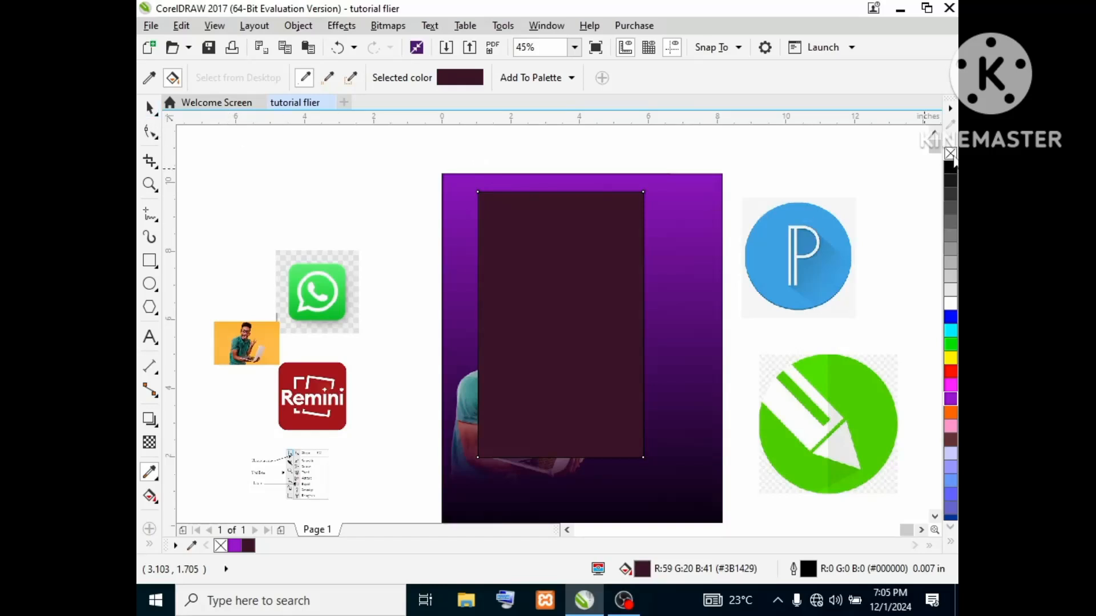
{"action": "right_click", "coordinate": [950, 154]}
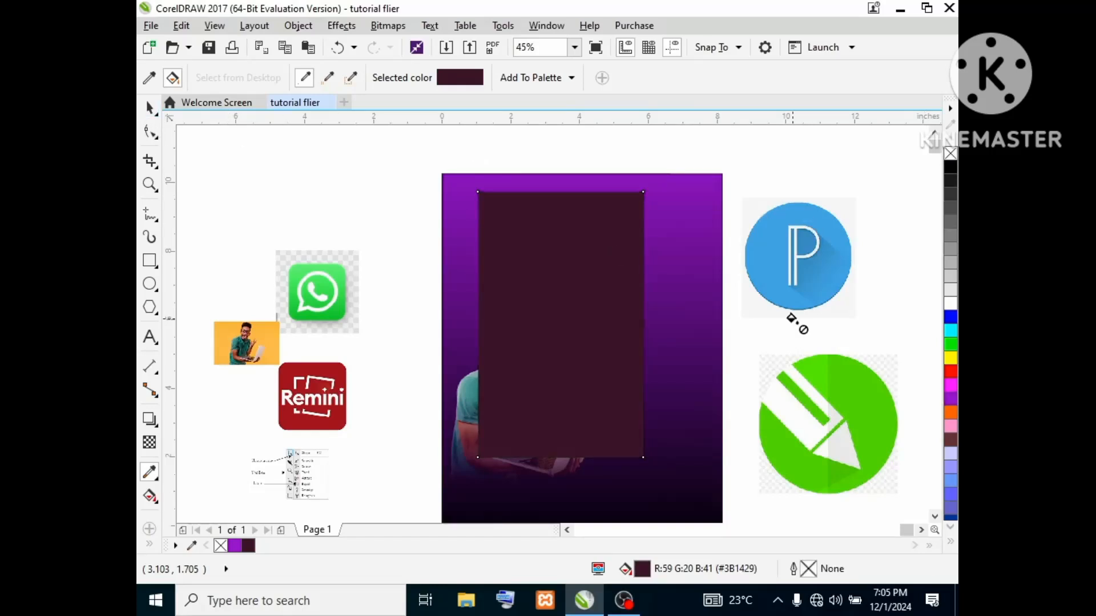
Place the maroon rectangle behind the freelancer and lower its top edge to make it about 7.22 inches tall.
{"action": "key", "text": "ctrl+Page_Down"}
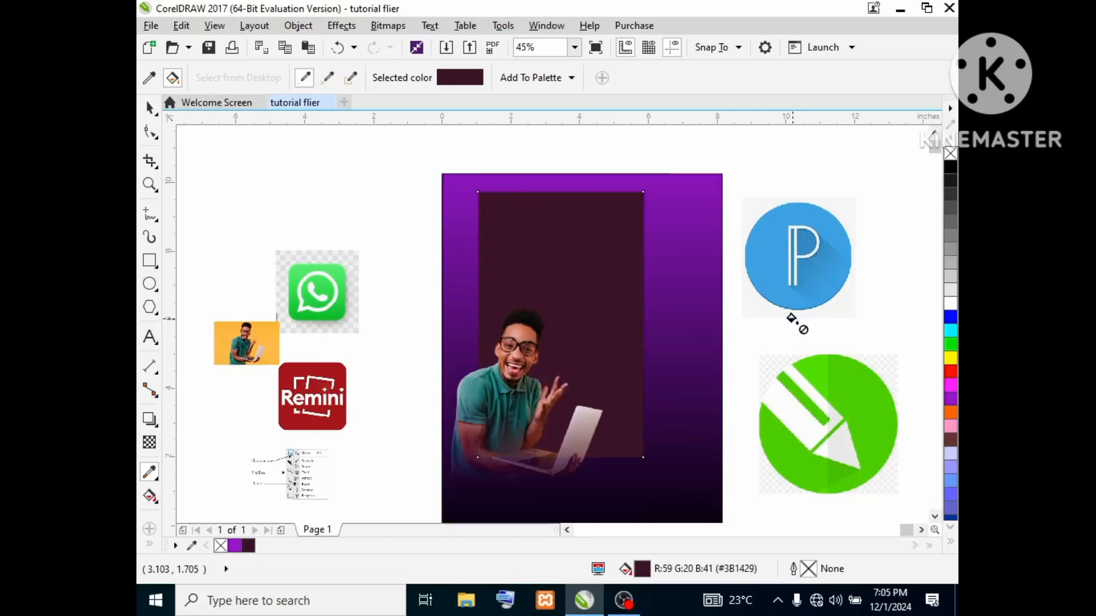
{"action": "left_click", "coordinate": [149, 107]}
{"action": "left_click", "coordinate": [573, 212]}
{"action": "left_click_drag", "start_coordinate": [560, 187], "coordinate": [558, 205]}
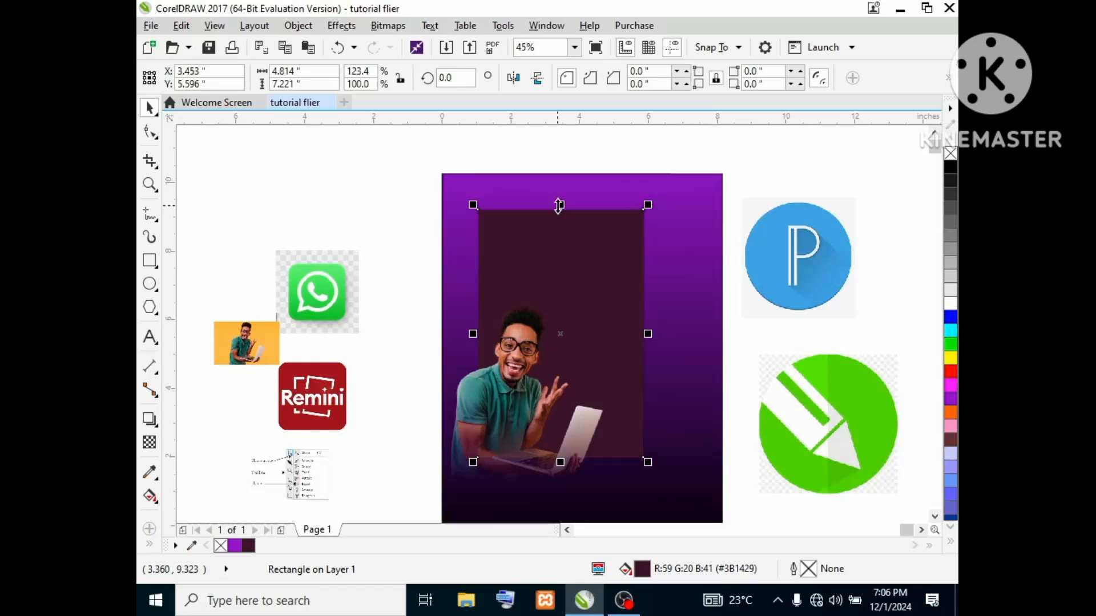
Round all four corners of the maroon rectangle to a radius of about 0.865 inches.
{"action": "left_click", "coordinate": [150, 136]}
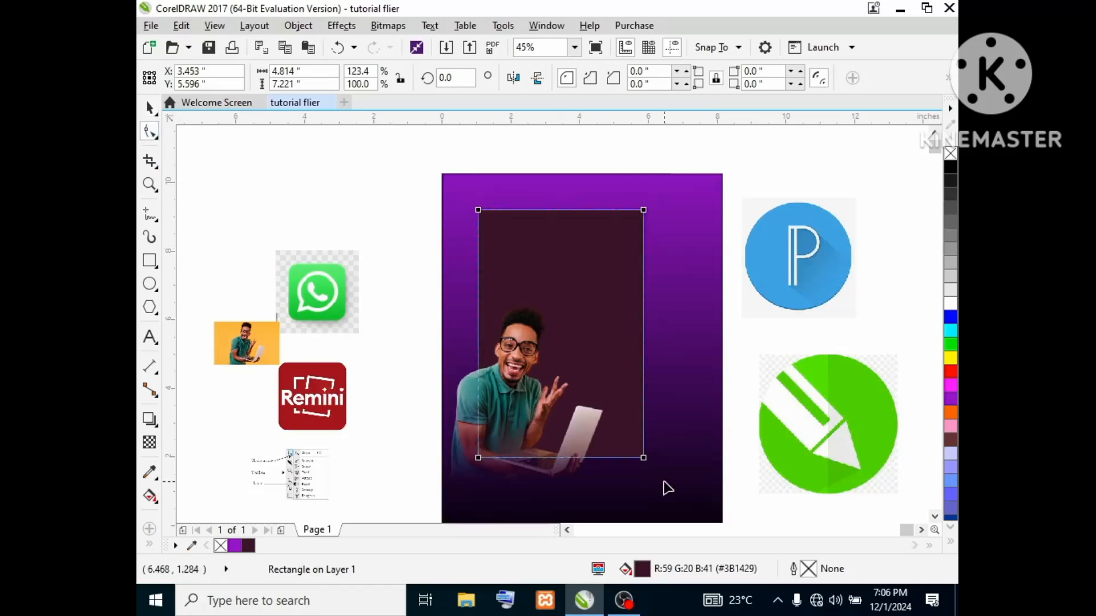
{"action": "left_click_drag", "start_coordinate": [647, 463], "coordinate": [597, 432]}
{"action": "left_click_drag", "start_coordinate": [535, 415], "coordinate": [615, 435]}
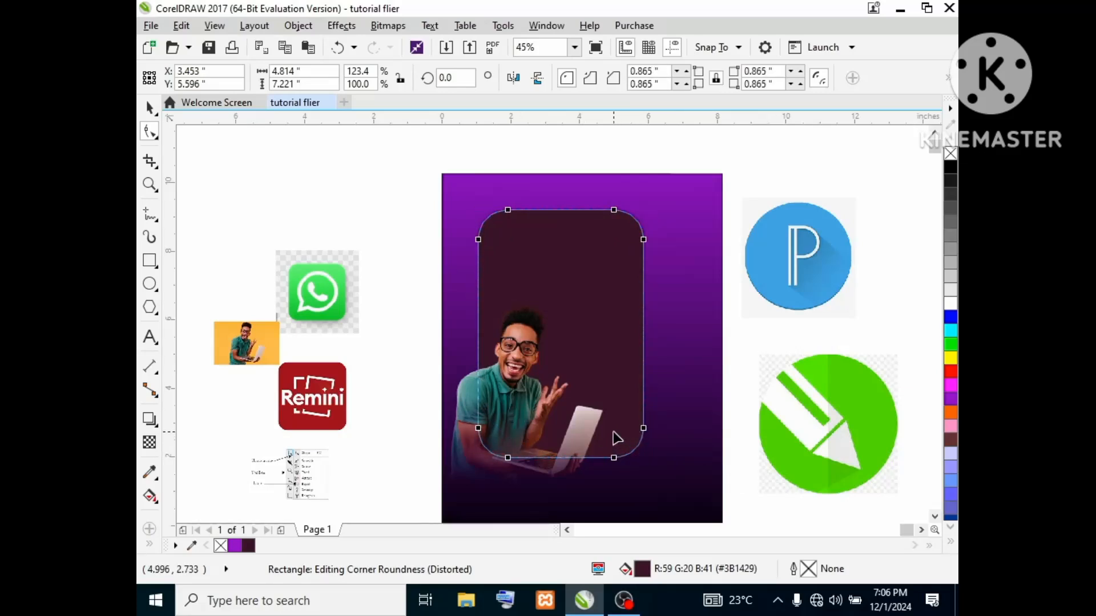
{"action": "left_click", "coordinate": [149, 107]}
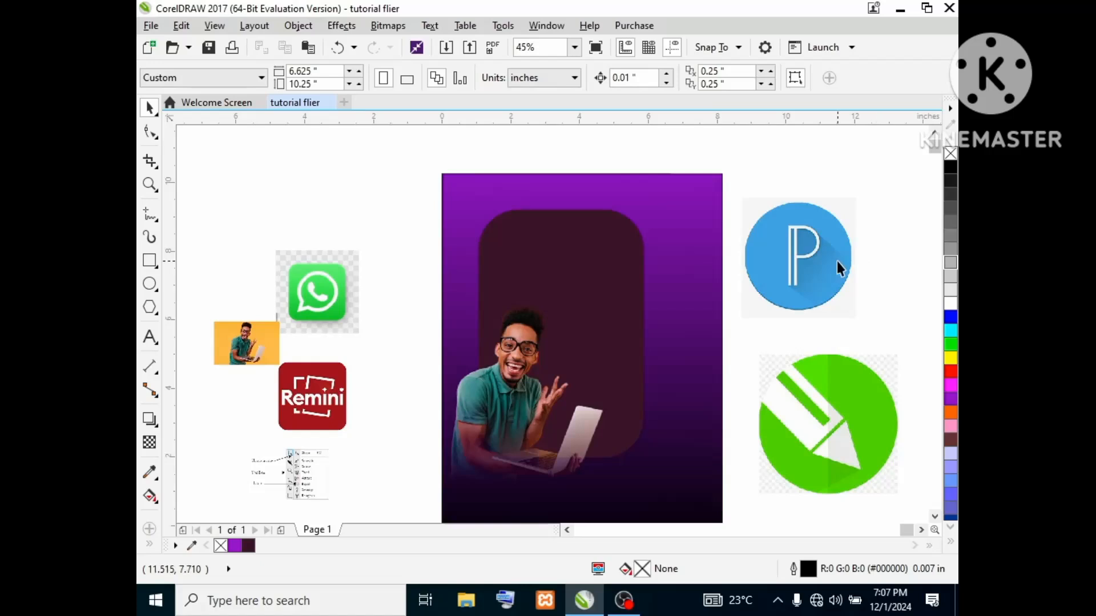
Add the two-line artistic text "GRAPHICS DESIGN" on the upper part of the rounded rectangle.
{"action": "key", "text": "F8"}
{"action": "left_click", "coordinate": [516, 245]}
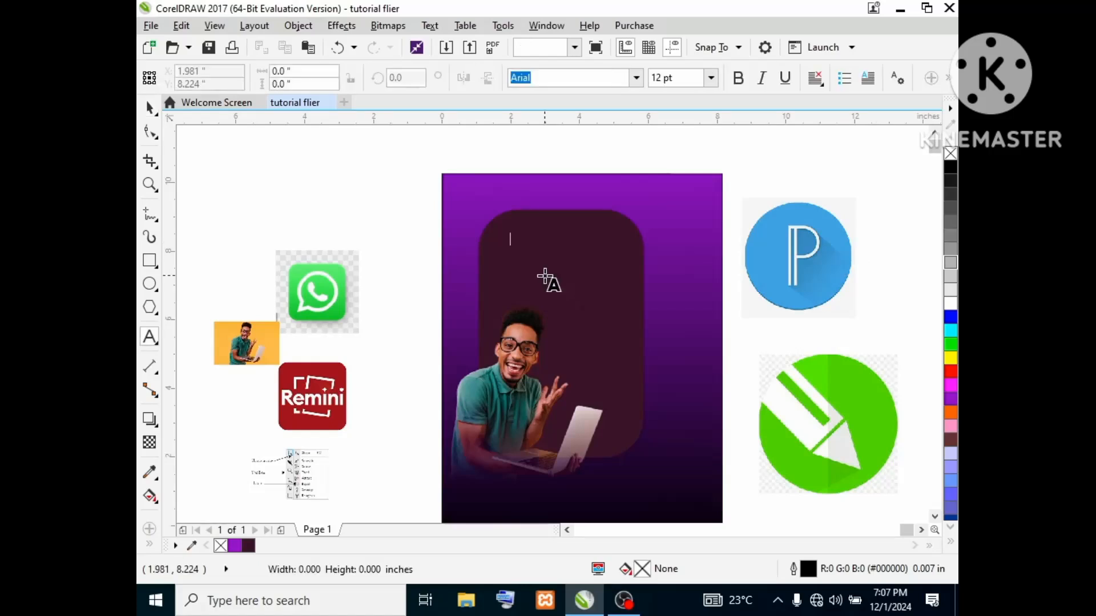
{"action": "type", "text": "g"}
{"action": "key", "text": "BackSpace"}
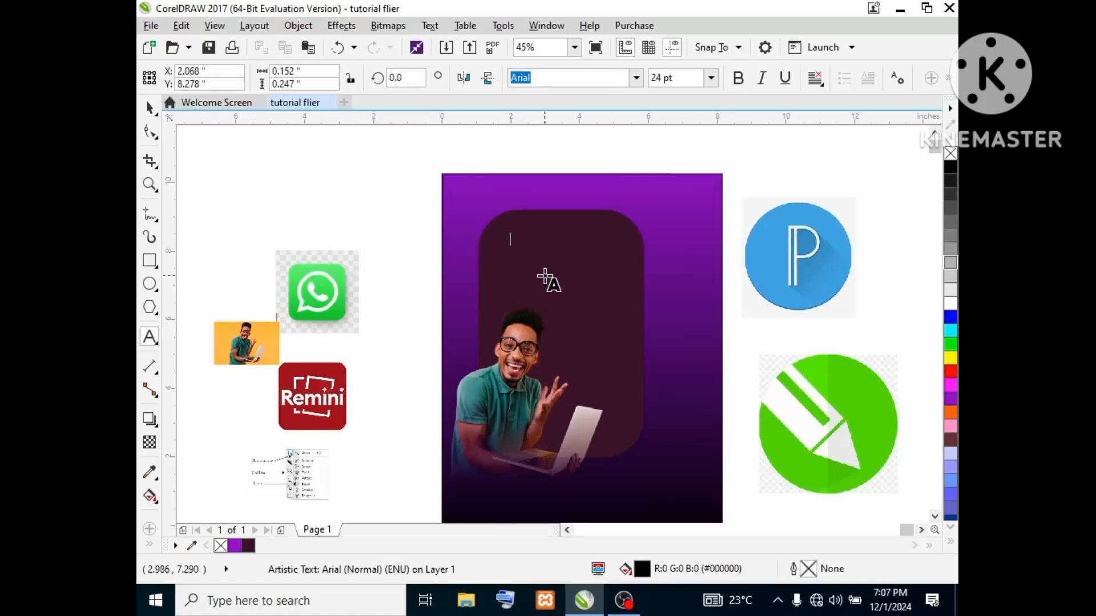
{"action": "type", "text": "GRa"}
{"action": "type", "text": "PHICS"}
{"action": "left_click", "coordinate": [150, 110]}
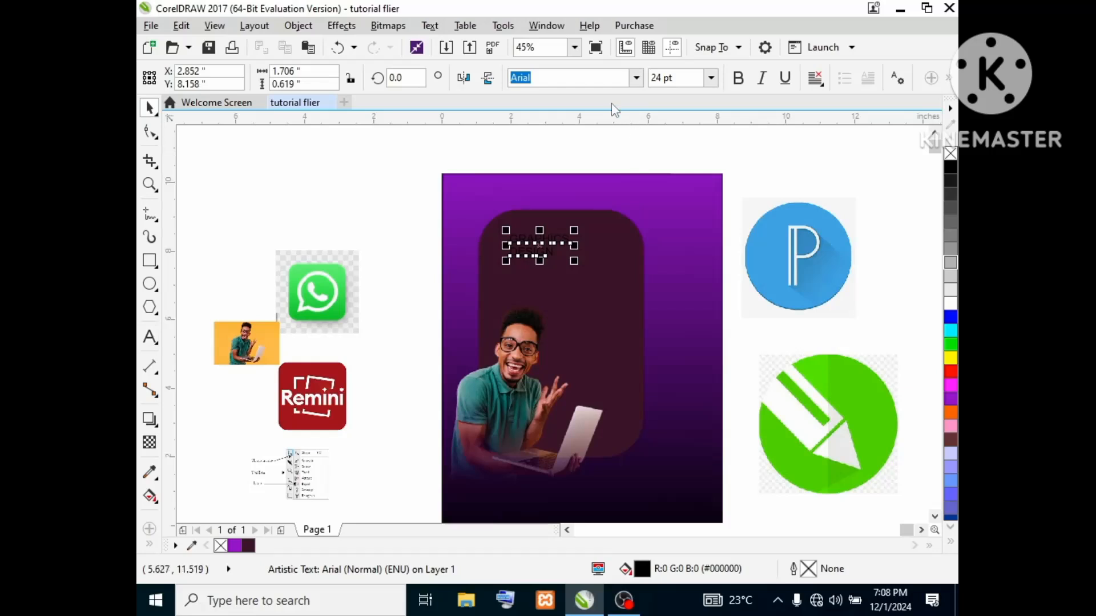
Try Arial Black and Bauhaus 93 as fonts for the GRAPHICS DESIGN text.
{"action": "left_click", "coordinate": [635, 78]}
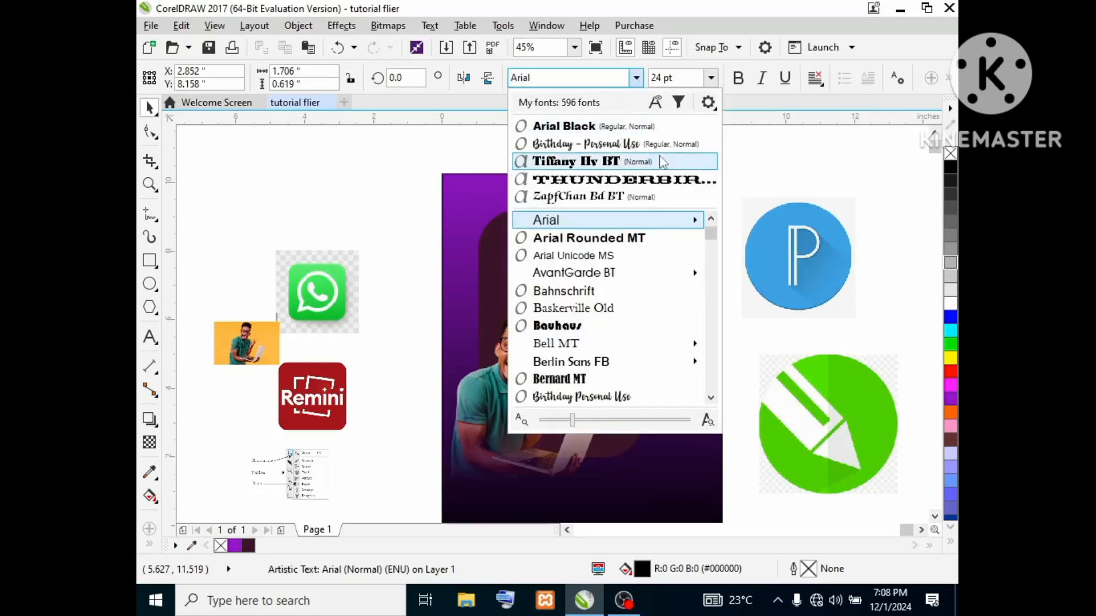
{"action": "left_click", "coordinate": [626, 132]}
{"action": "left_click", "coordinate": [636, 78]}
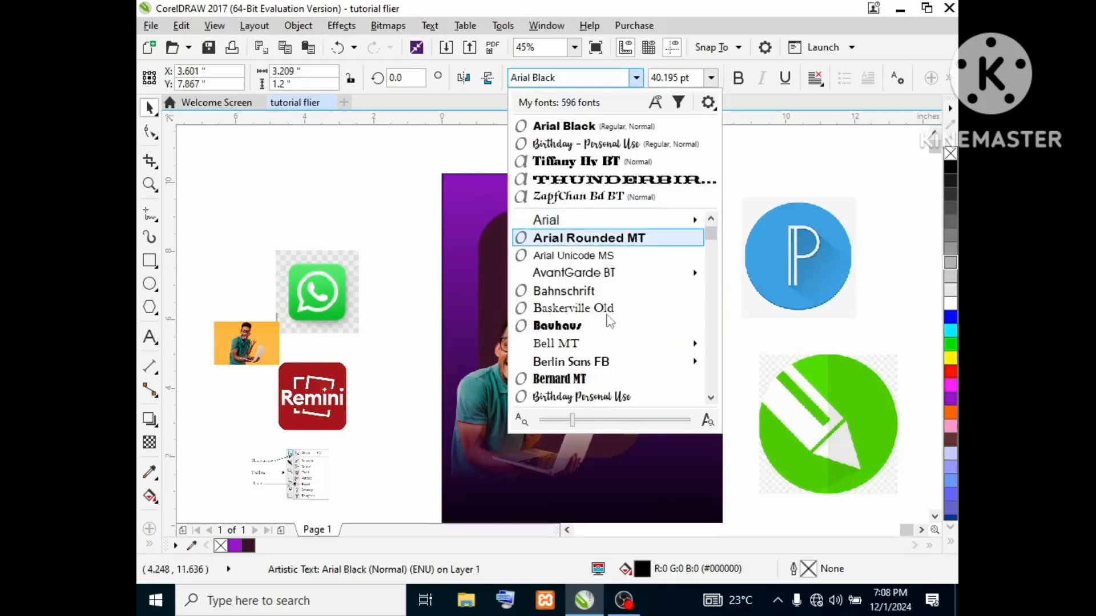
{"action": "left_click", "coordinate": [605, 326]}
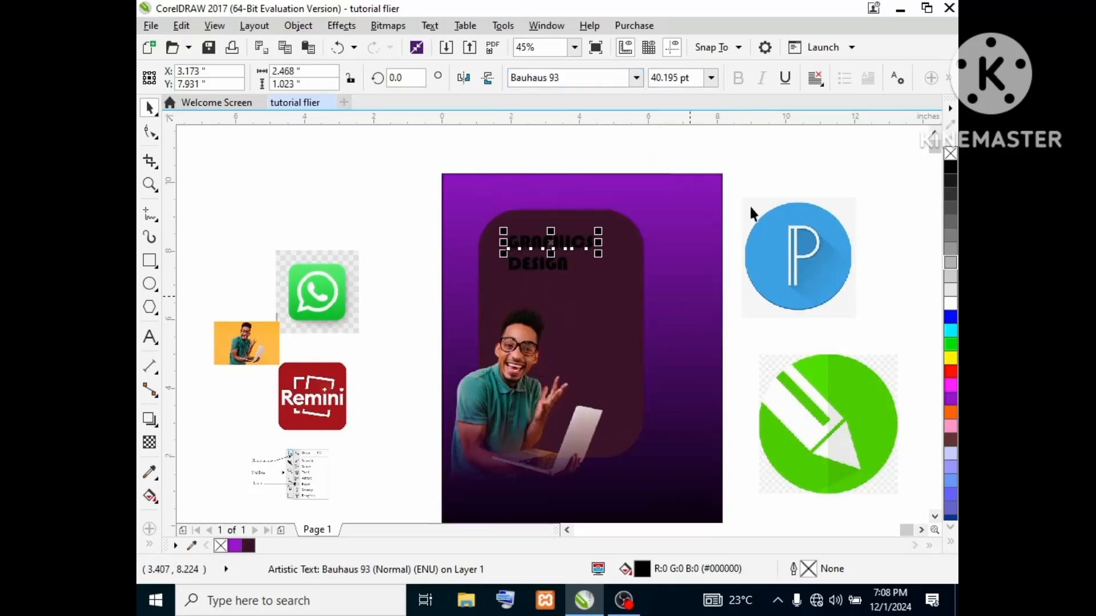
Set the GRAPHICS DESIGN text in Futura Md BT Bold, enlarged to about 50.2 pt on the rounded rectangle's upper part.
{"action": "left_click", "coordinate": [636, 78]}
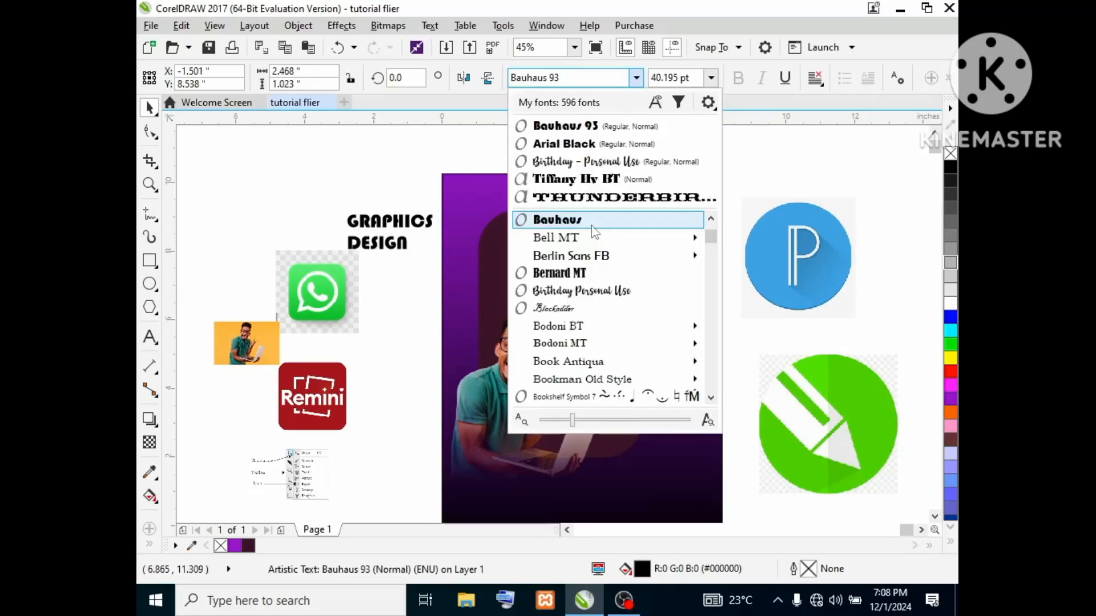
{"action": "scroll", "coordinate": [607, 308], "scroll_direction": "down", "scroll_amount": 10}
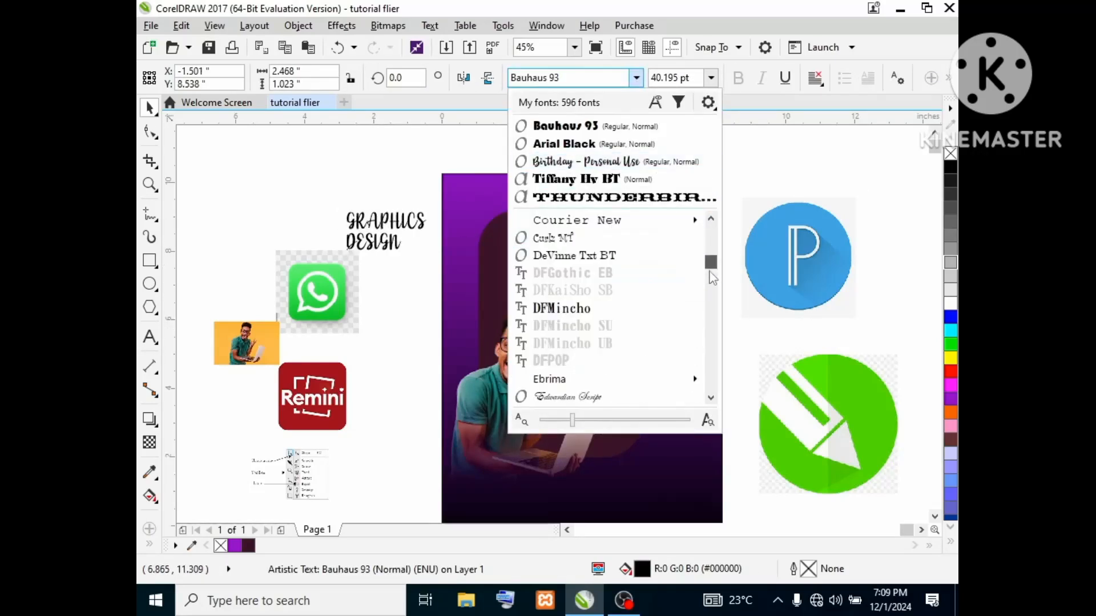
{"action": "mouse_move", "coordinate": [559, 219]}
{"action": "left_click", "coordinate": [290, 311]}
{"action": "left_click_drag", "start_coordinate": [450, 254], "coordinate": [483, 268]}
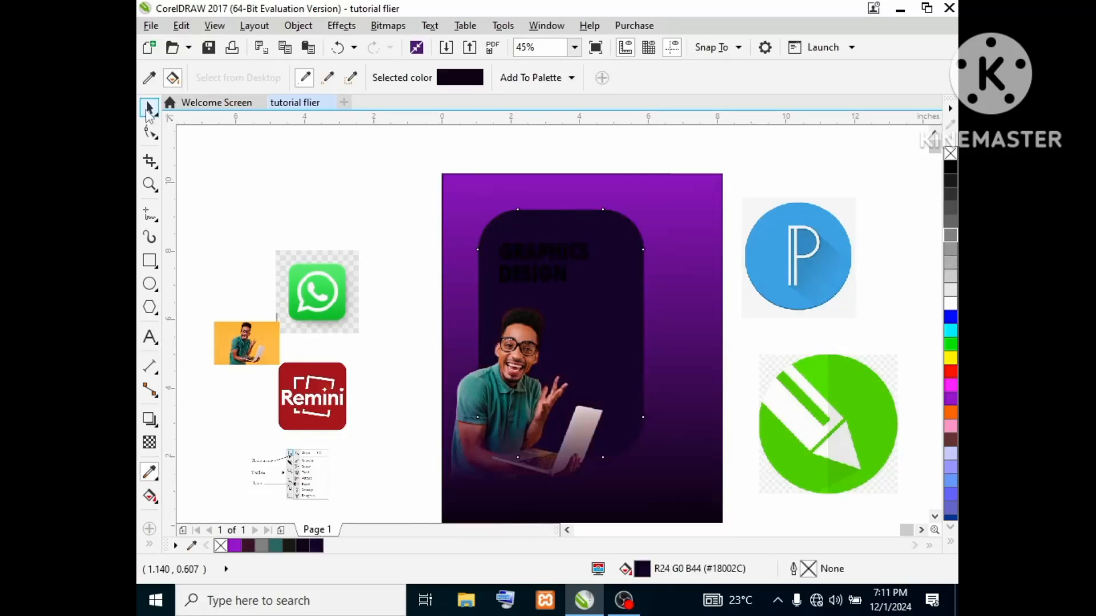
Recolour the GRAPHICS DESIGN heading light grey (#E6E6E6).
{"action": "left_click", "coordinate": [148, 108]}
{"action": "key", "text": "Escape"}
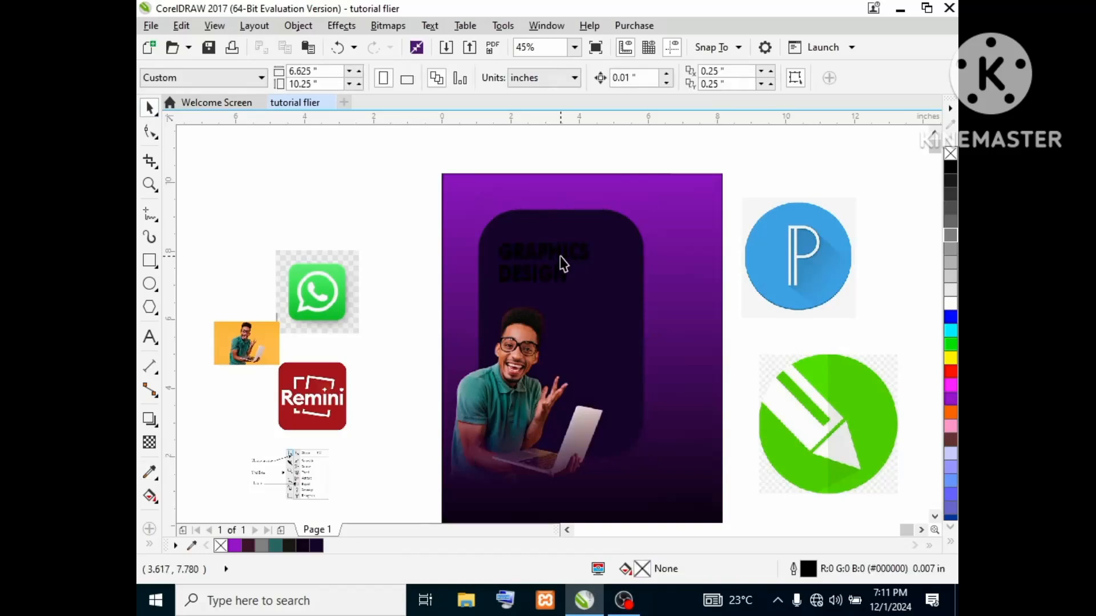
{"action": "left_click", "coordinate": [564, 263]}
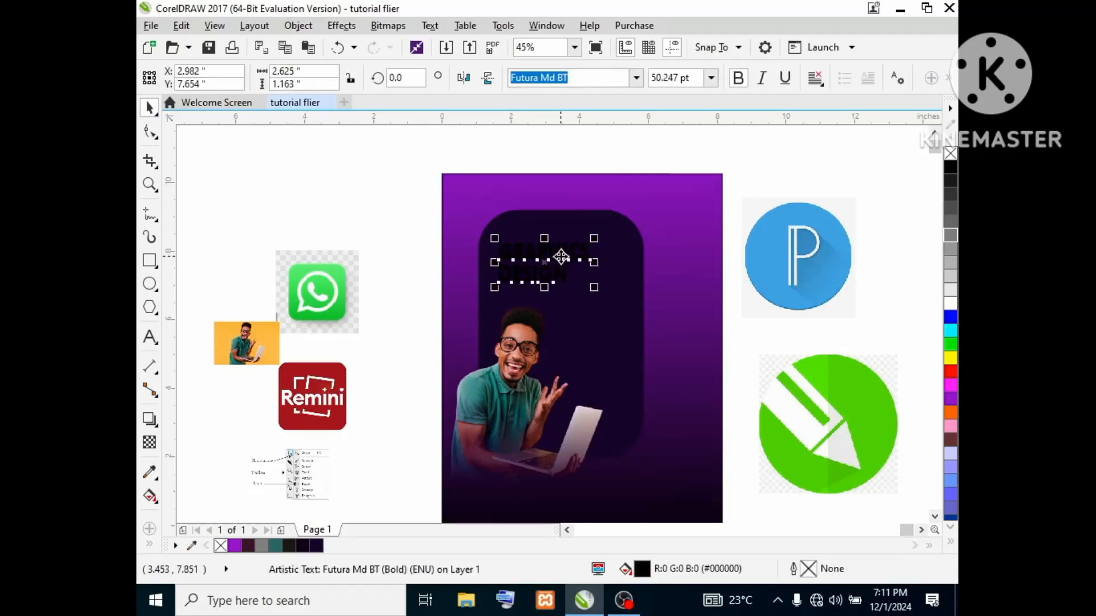
{"action": "left_click", "coordinate": [950, 303]}
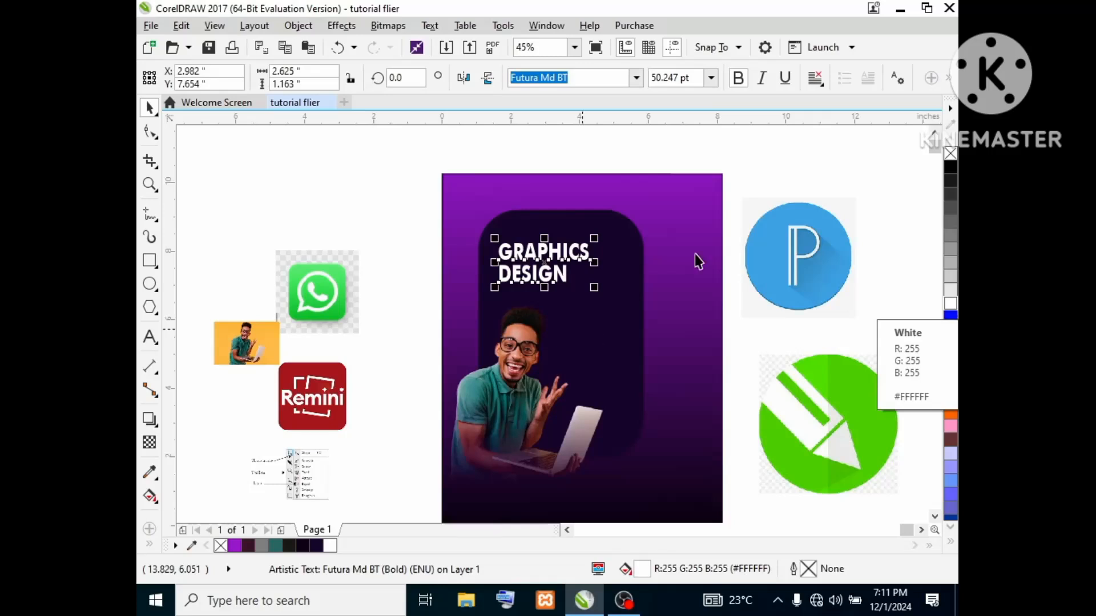
{"action": "left_click", "coordinate": [950, 277]}
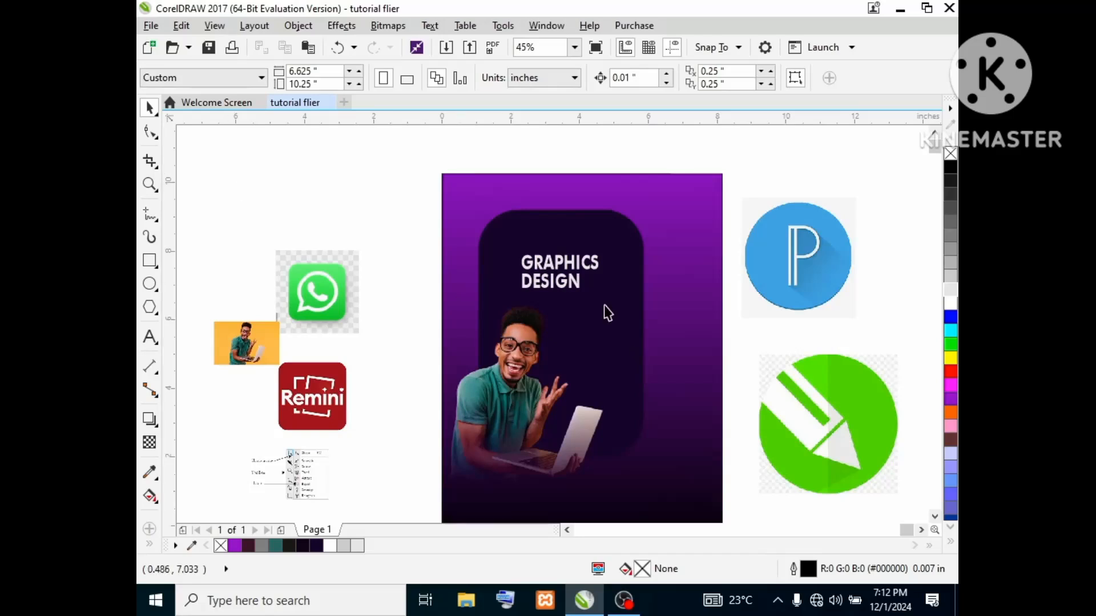
Duplicate the heading below the original and replace the copy's text with "MasterClass".
{"action": "left_click", "coordinate": [574, 282]}
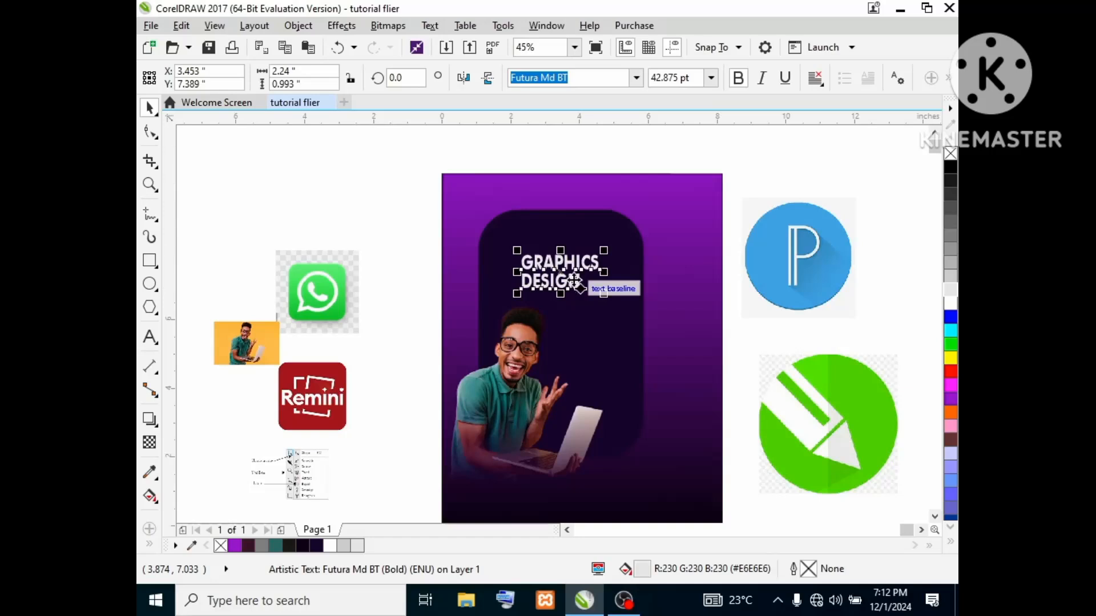
{"action": "left_click_drag", "start_coordinate": [566, 261], "coordinate": [602, 315]}
{"action": "right_click", "coordinate": [603, 315]}
{"action": "double_click", "coordinate": [603, 316]}
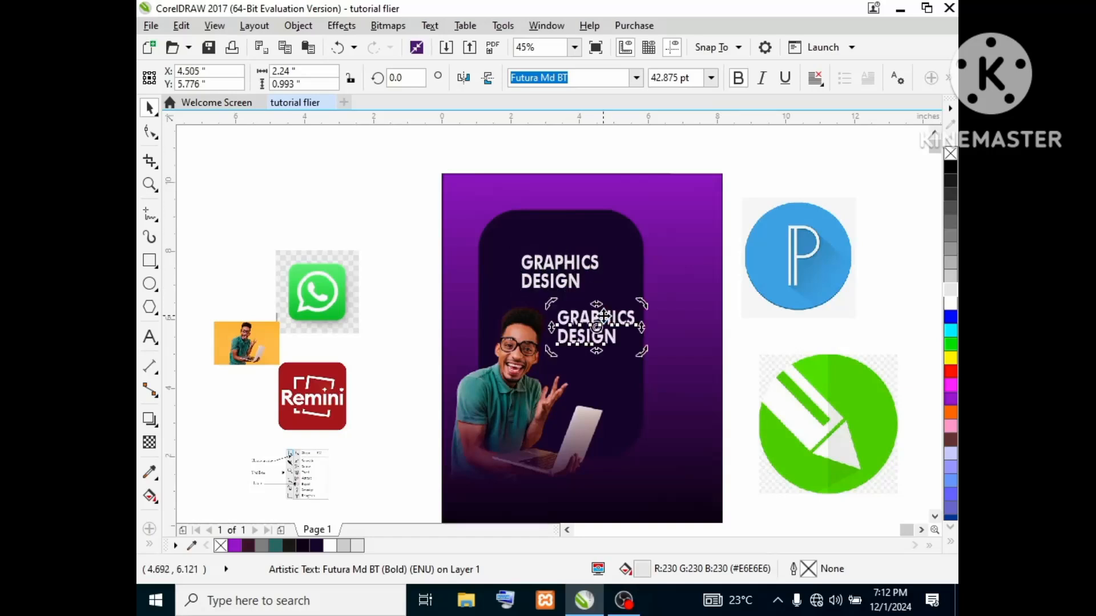
{"action": "key", "text": "ctrl+a"}
{"action": "type", "text": "M"}
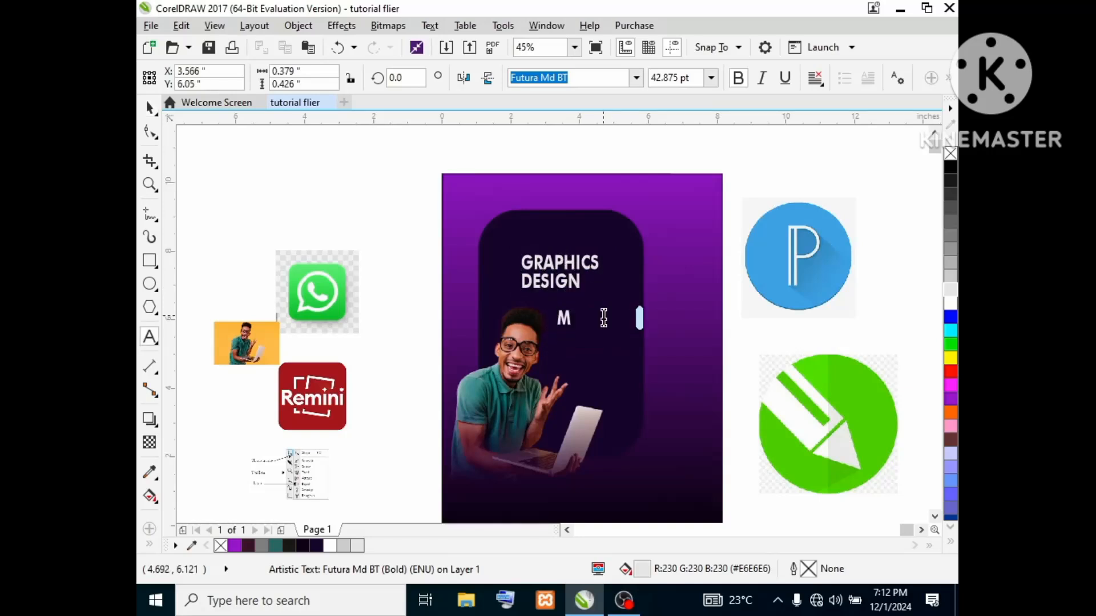
{"action": "type", "text": "asterclass"}
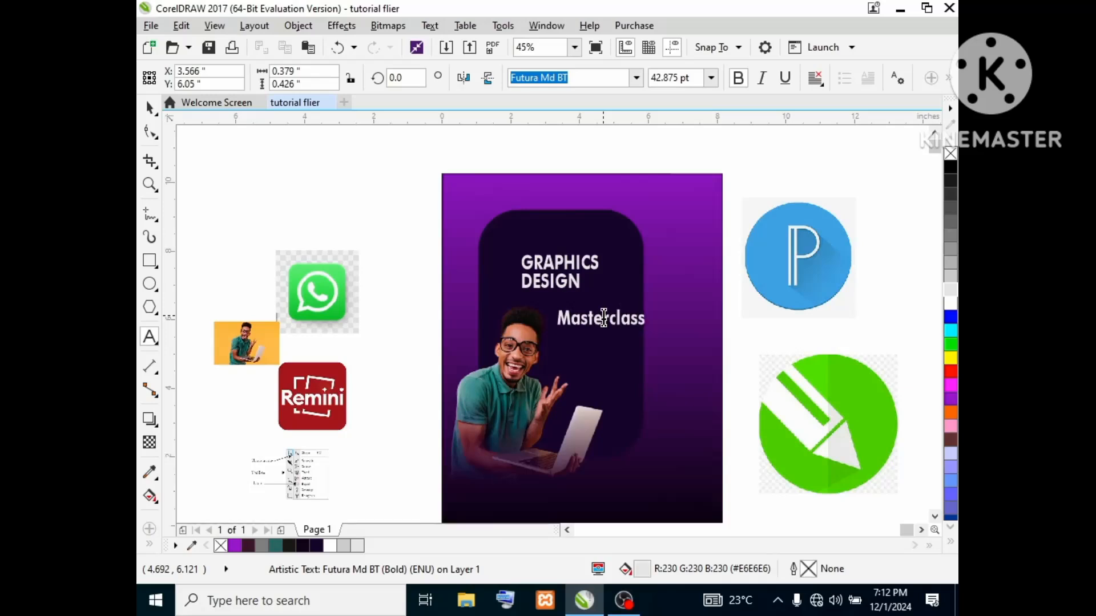
{"action": "key", "text": "Escape"}
Set the MasterClass text in Futura Md BT Normal Italic and scale it to about 38.6 pt beneath the heading.
{"action": "left_click", "coordinate": [636, 78]}
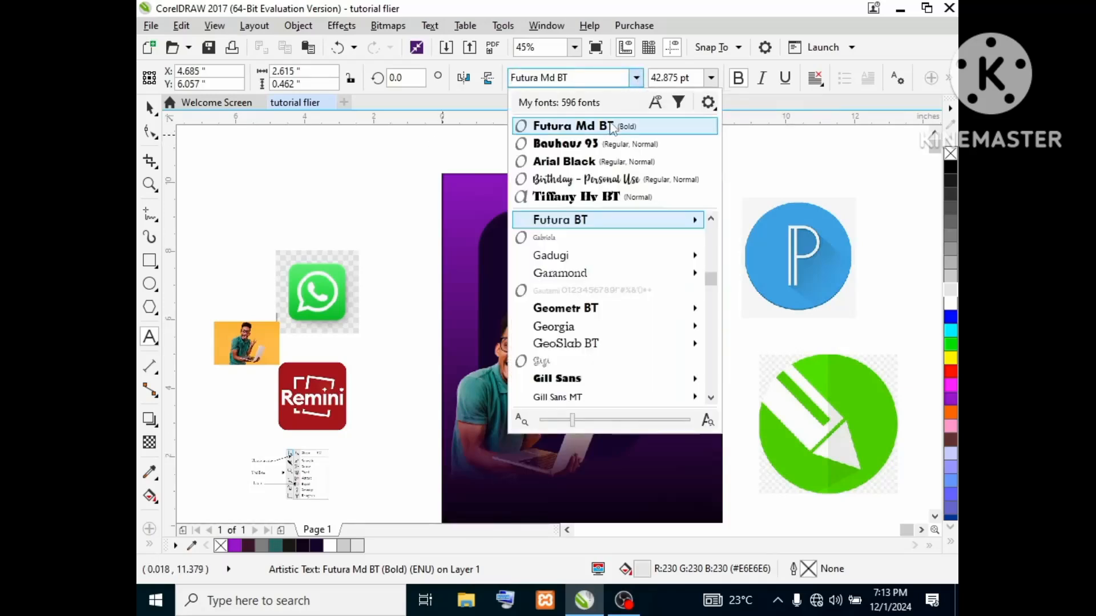
{"action": "mouse_move", "coordinate": [571, 220]}
{"action": "left_click", "coordinate": [391, 279]}
{"action": "left_click", "coordinate": [149, 108]}
{"action": "left_click", "coordinate": [225, 144]}
{"action": "left_click", "coordinate": [624, 313]}
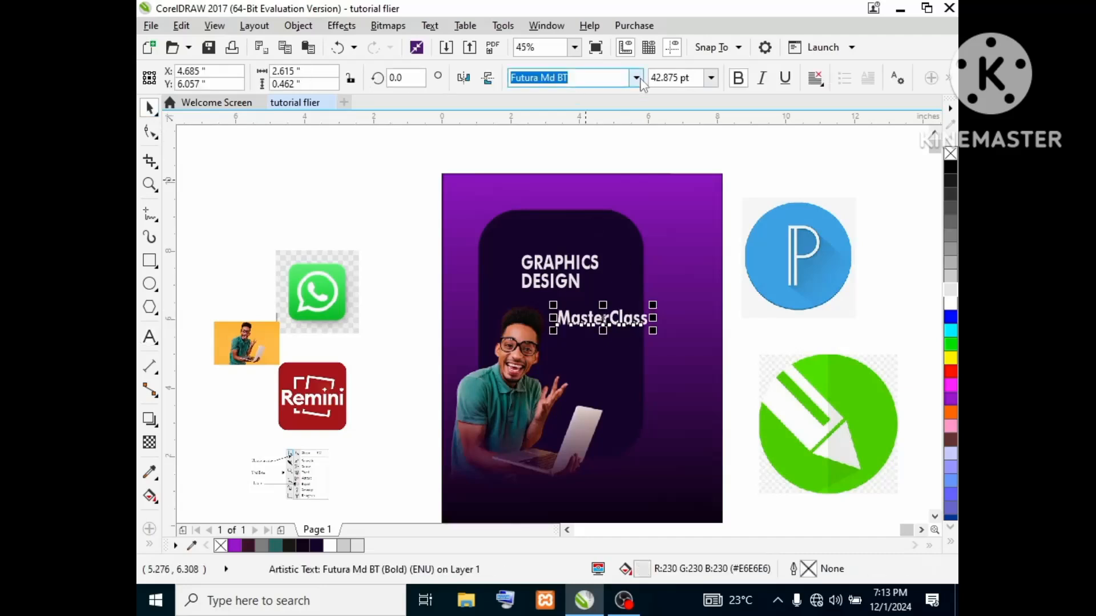
{"action": "left_click", "coordinate": [636, 78]}
{"action": "left_click", "coordinate": [575, 127]}
{"action": "left_click", "coordinate": [579, 137]}
{"action": "left_click", "coordinate": [615, 322]}
{"action": "mouse_move", "coordinate": [609, 324]}
{"action": "left_mouse_down"}
{"action": "mouse_move", "coordinate": [584, 314]}
{"action": "mouse_move", "coordinate": [602, 317]}
{"action": "left_mouse_up"}
Move the freelancer image slightly left so that his arm meets the flier's left edge.
{"action": "left_click_drag", "start_coordinate": [505, 376], "coordinate": [490, 377]}
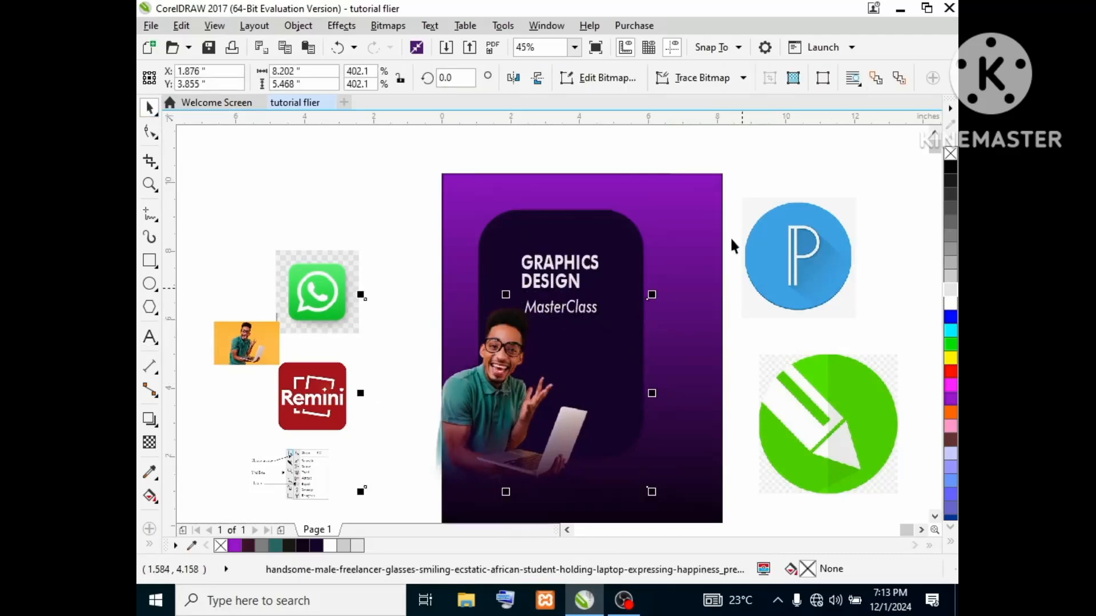
{"action": "left_click", "coordinate": [770, 246]}
Try to shrink the MasterClass text slightly and centre it with the GRAPHICS DESIGN heading.
{"action": "left_click", "coordinate": [562, 309]}
{"action": "left_click", "coordinate": [551, 279], "text": "shift"}
{"action": "left_click", "coordinate": [771, 249]}
{"action": "left_click", "coordinate": [565, 308]}
{"action": "left_click_drag", "start_coordinate": [601, 319], "coordinate": [591, 315]}
{"action": "left_click", "coordinate": [577, 271], "text": "shift"}
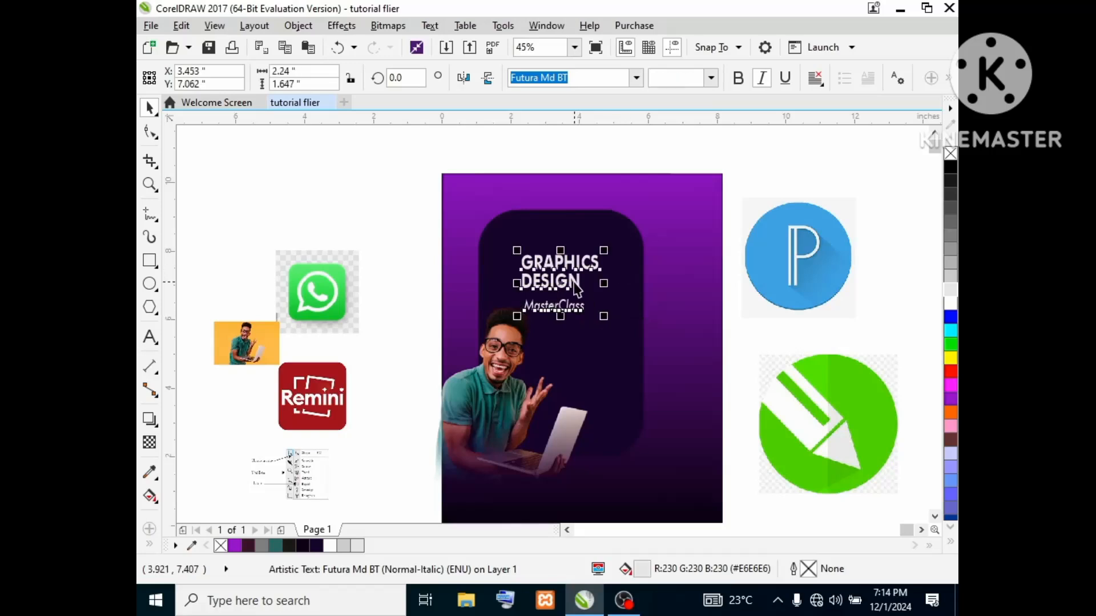
{"action": "key", "text": "c"}
{"action": "left_click", "coordinate": [775, 179]}
{"action": "key", "text": "ctrl+z"}
{"action": "key", "text": "ctrl+z"}
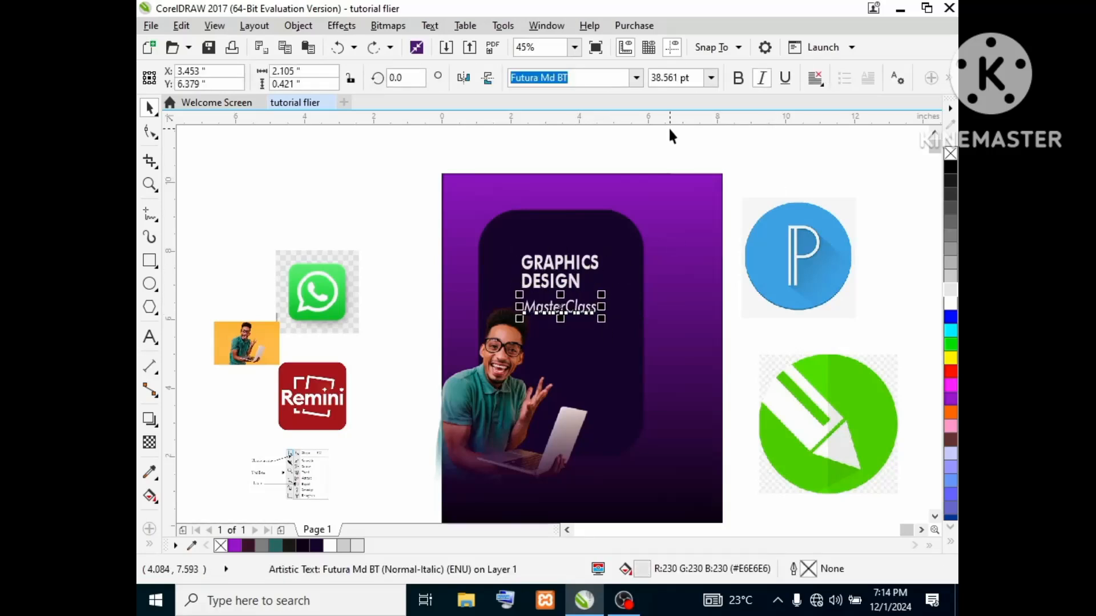
Set the MasterClass text's size to 36 pt.
{"action": "left_click", "coordinate": [711, 78]}
{"action": "left_click", "coordinate": [680, 236]}
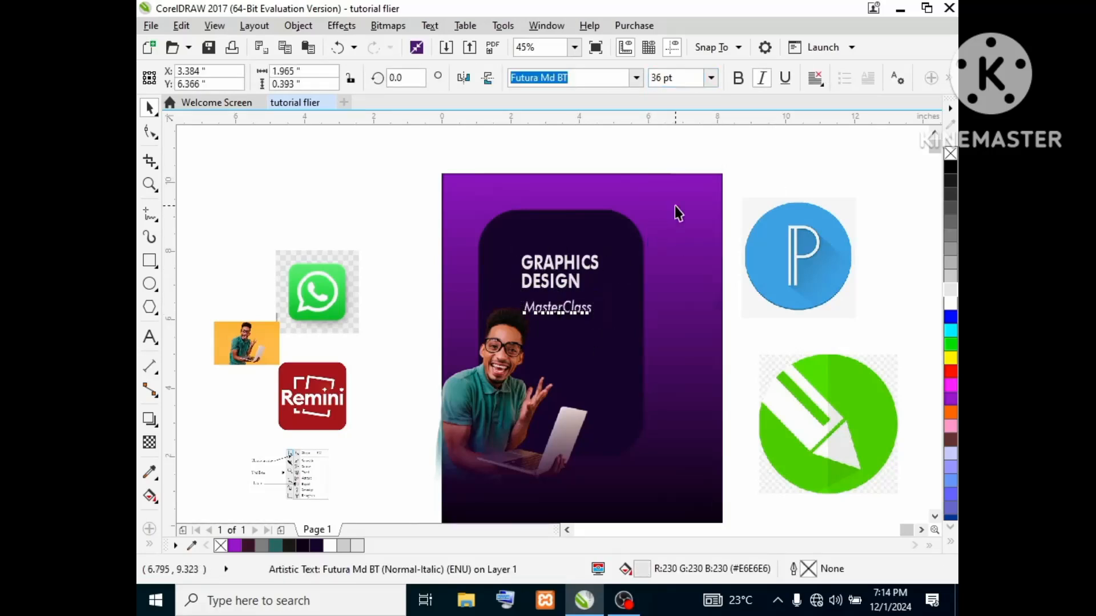
{"action": "left_click", "coordinate": [748, 182]}
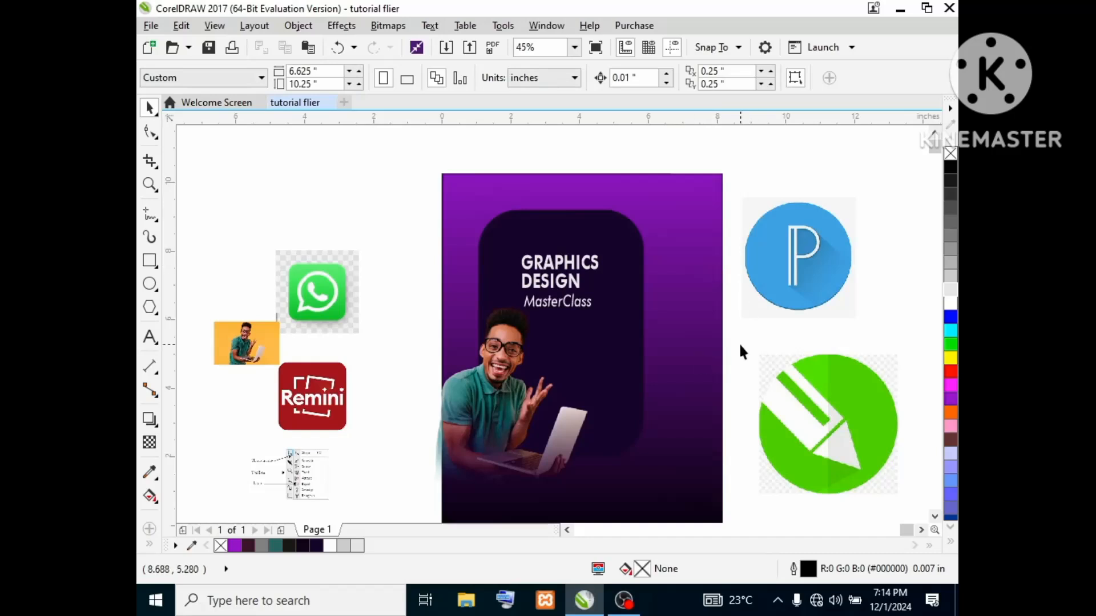
Widen the dark rounded panel by extending its right edge closer to the flier's right side.
{"action": "left_click", "coordinate": [622, 351]}
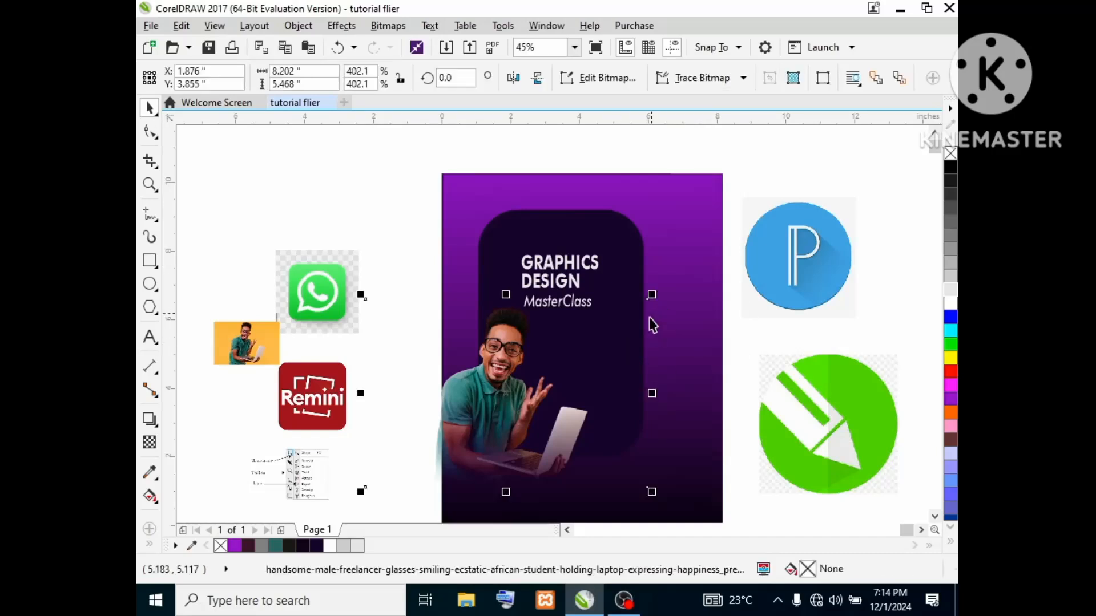
{"action": "left_click", "coordinate": [628, 242]}
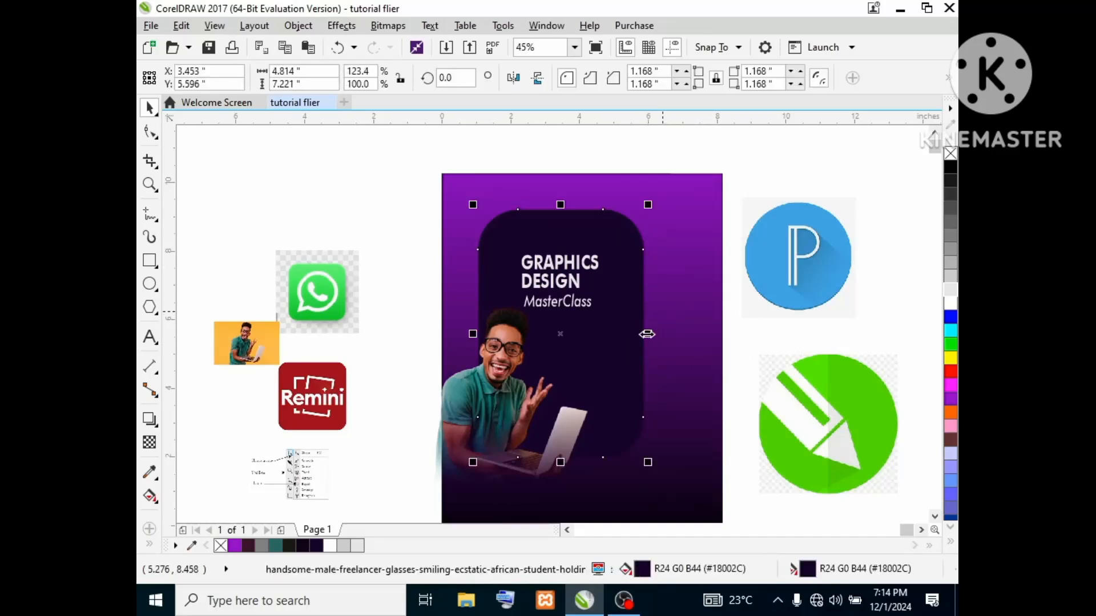
{"action": "left_click_drag", "start_coordinate": [651, 331], "coordinate": [694, 334]}
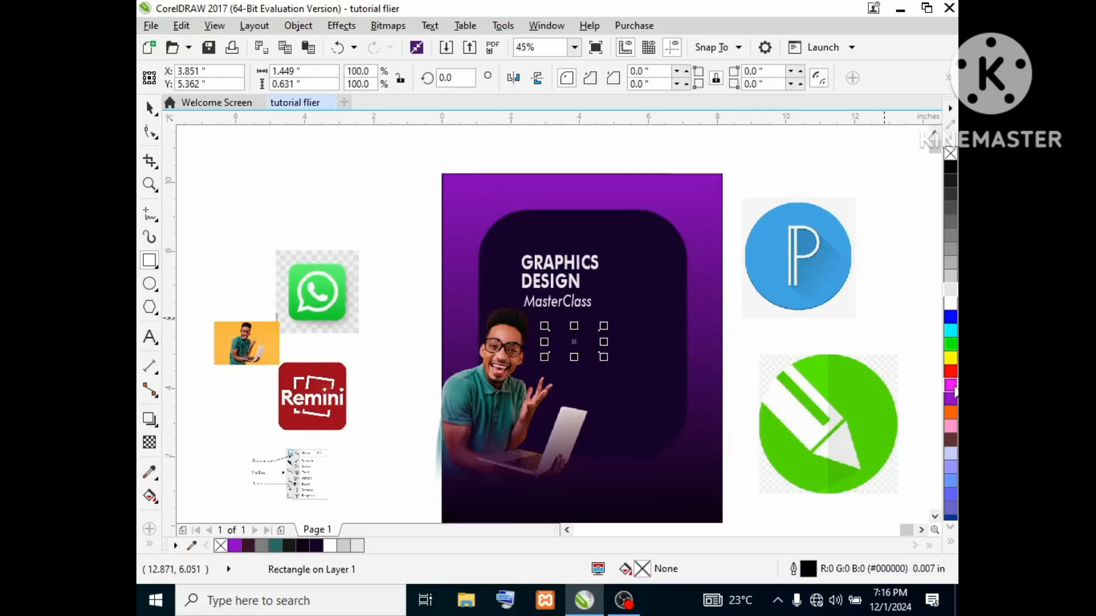
Fill the small rectangle beneath MasterClass with dark magenta #9A009A and remove its outline.
{"action": "left_click", "coordinate": [952, 388]}
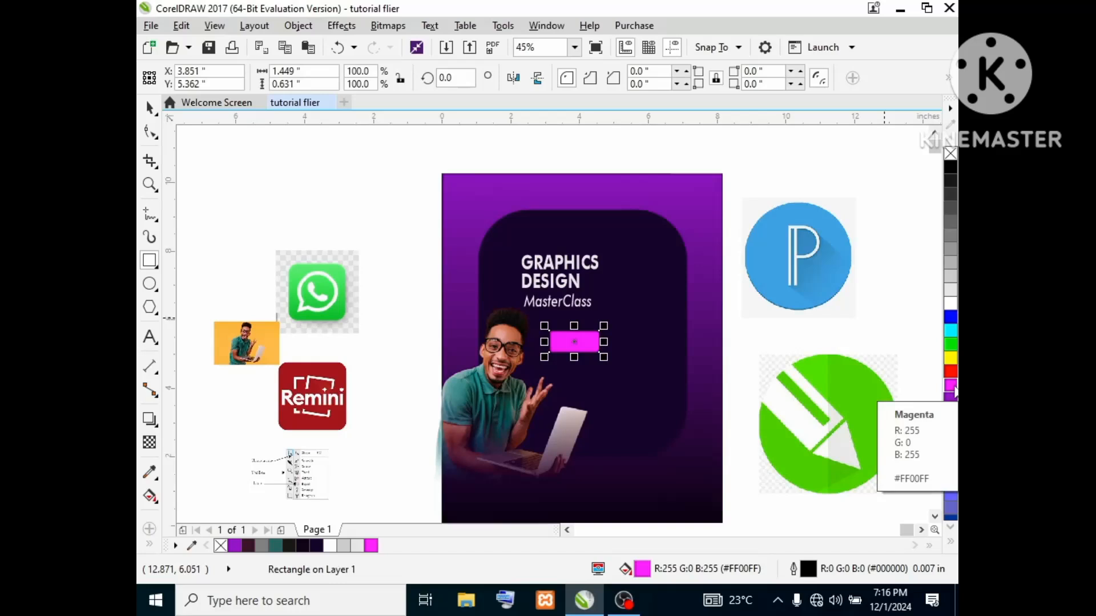
{"action": "left_click", "coordinate": [952, 389]}
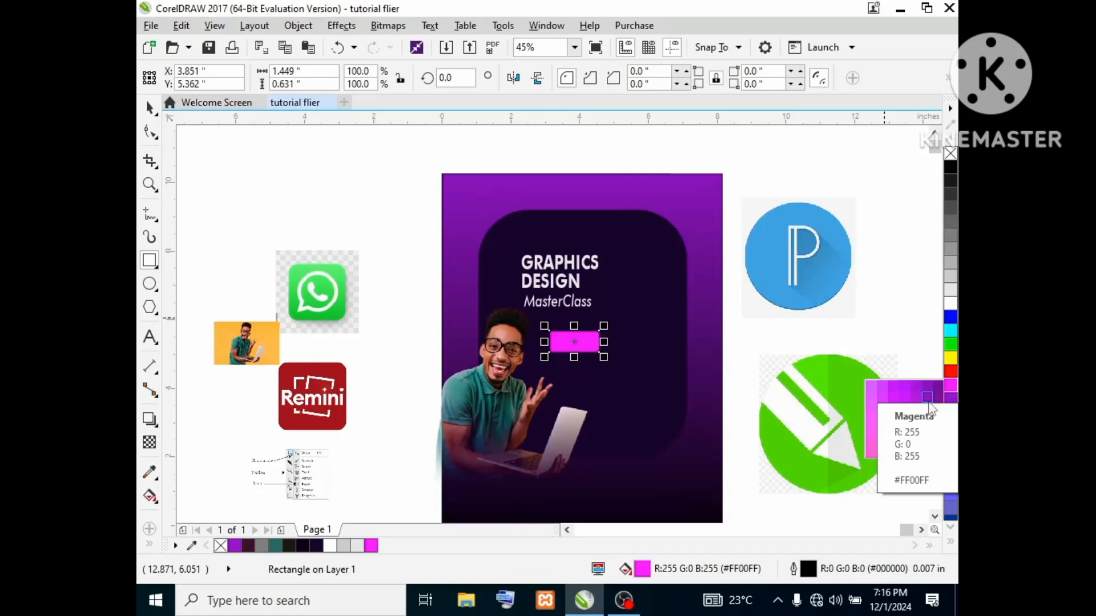
{"action": "left_click", "coordinate": [926, 396]}
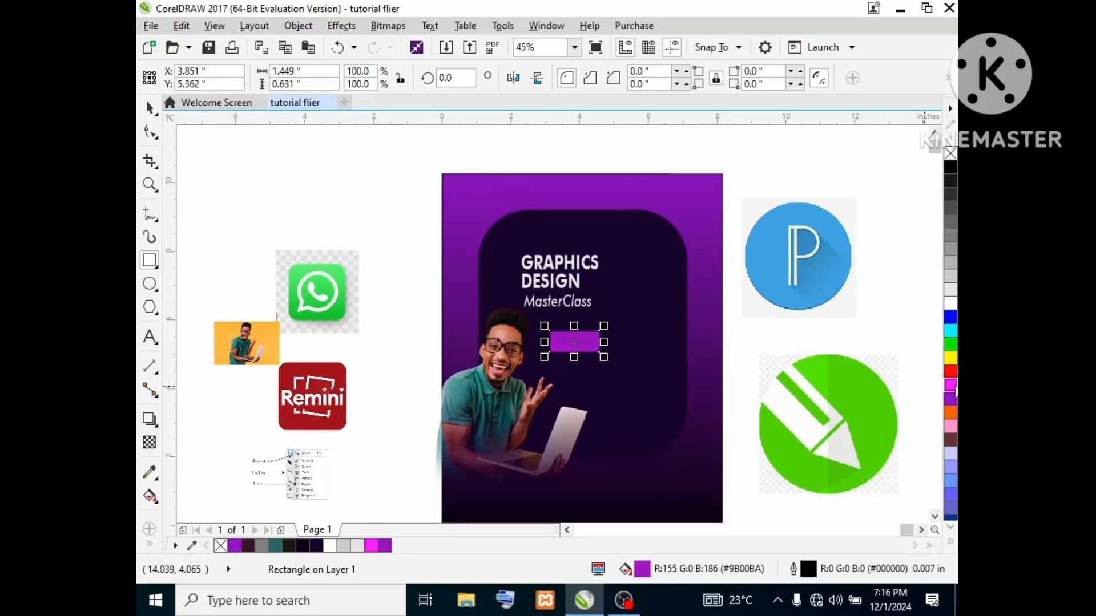
{"action": "left_click", "coordinate": [953, 388]}
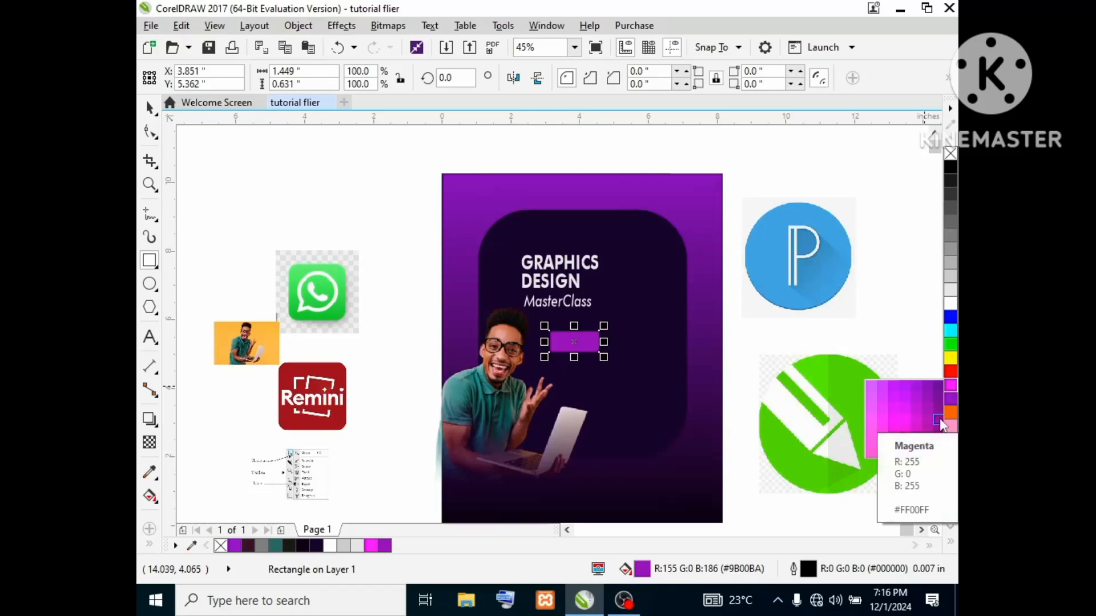
{"action": "left_click", "coordinate": [940, 419]}
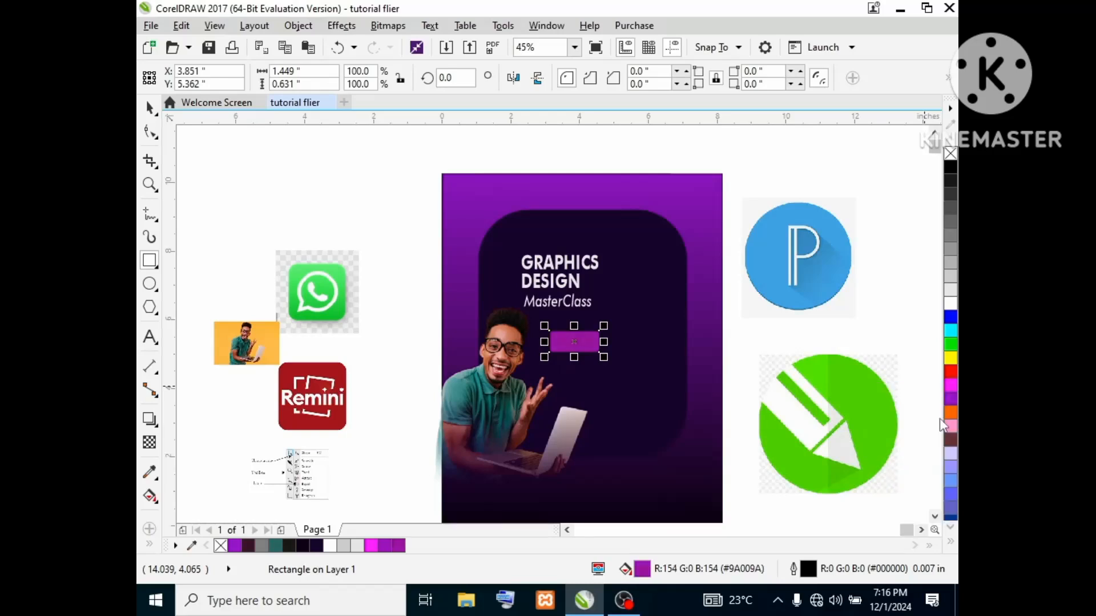
{"action": "right_click", "coordinate": [950, 155]}
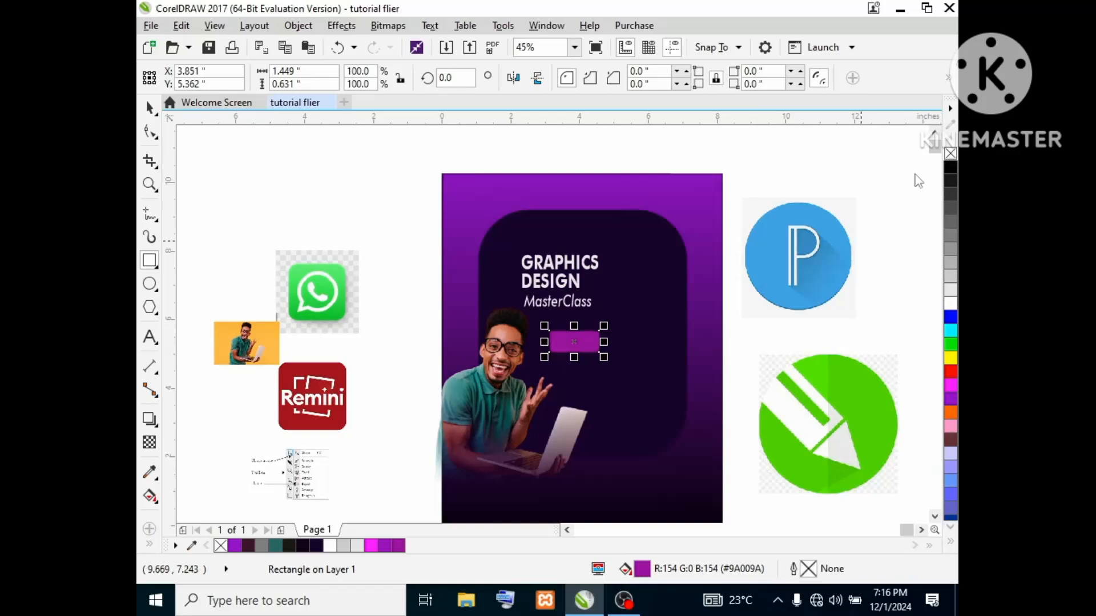
{"action": "left_click", "coordinate": [268, 180]}
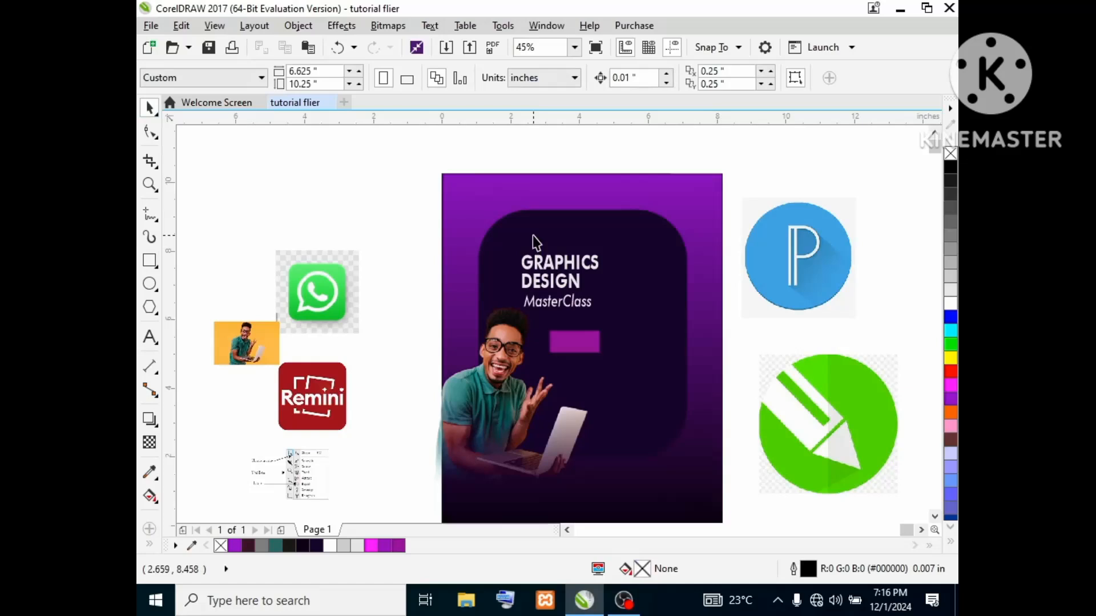
Round the magenta rectangle's corners to a 0.315 in radius so it becomes a pill shape.
{"action": "left_click", "coordinate": [580, 340]}
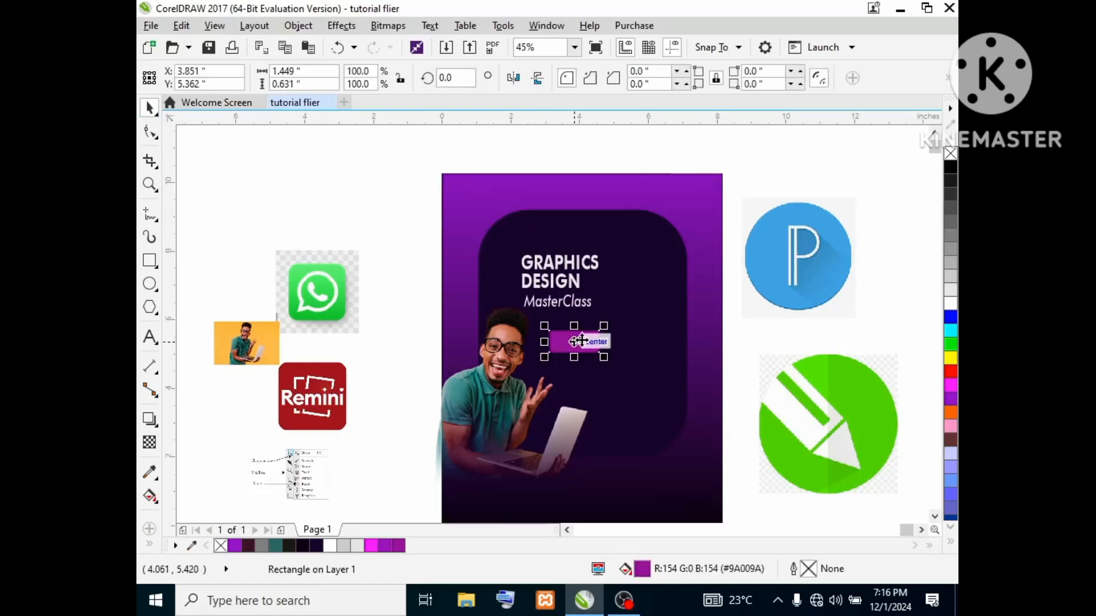
{"action": "key", "text": "F10"}
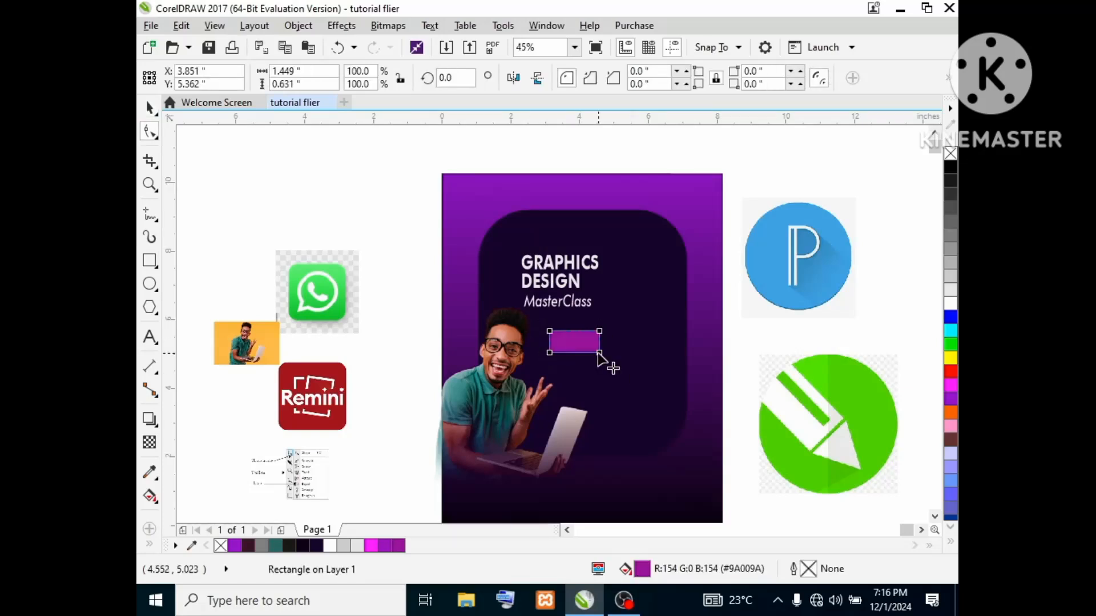
{"action": "left_click_drag", "start_coordinate": [599, 353], "coordinate": [582, 350]}
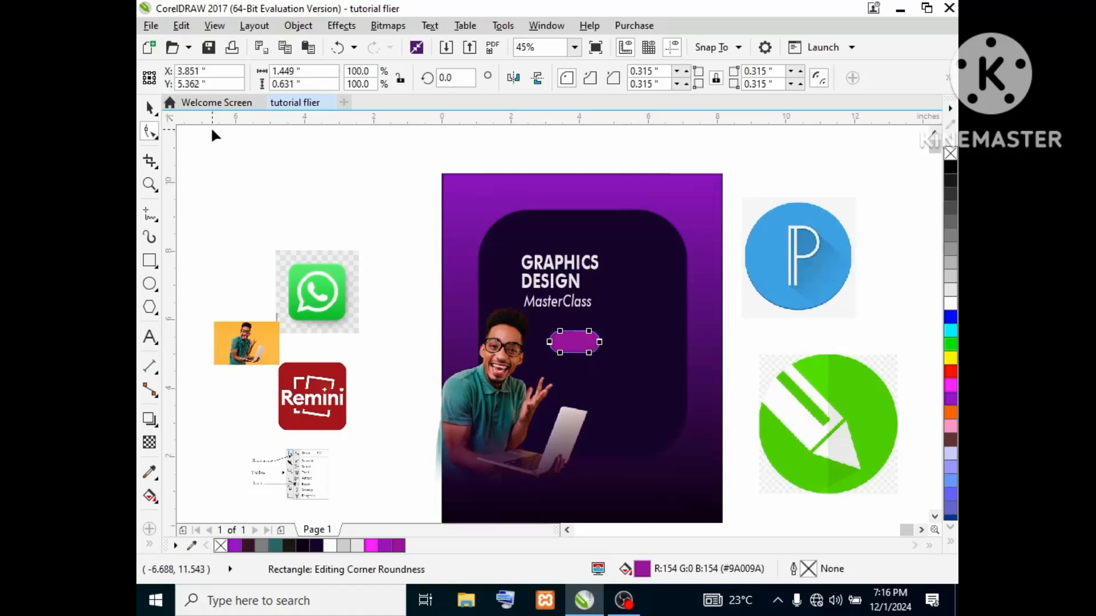
{"action": "left_click", "coordinate": [150, 107]}
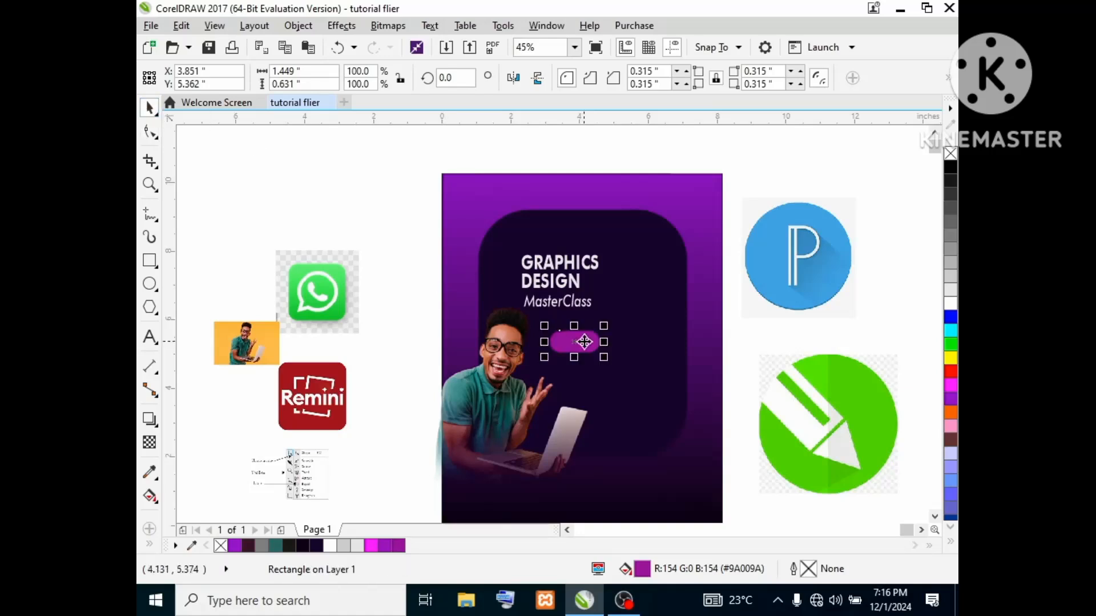
Move the magenta pill slightly left beneath MasterClass and reduce its height to about 0.43 in.
{"action": "mouse_move", "coordinate": [583, 342]}
{"action": "left_mouse_down"}
{"action": "mouse_move", "coordinate": [562, 323]}
{"action": "mouse_move", "coordinate": [564, 333]}
{"action": "left_mouse_up"}
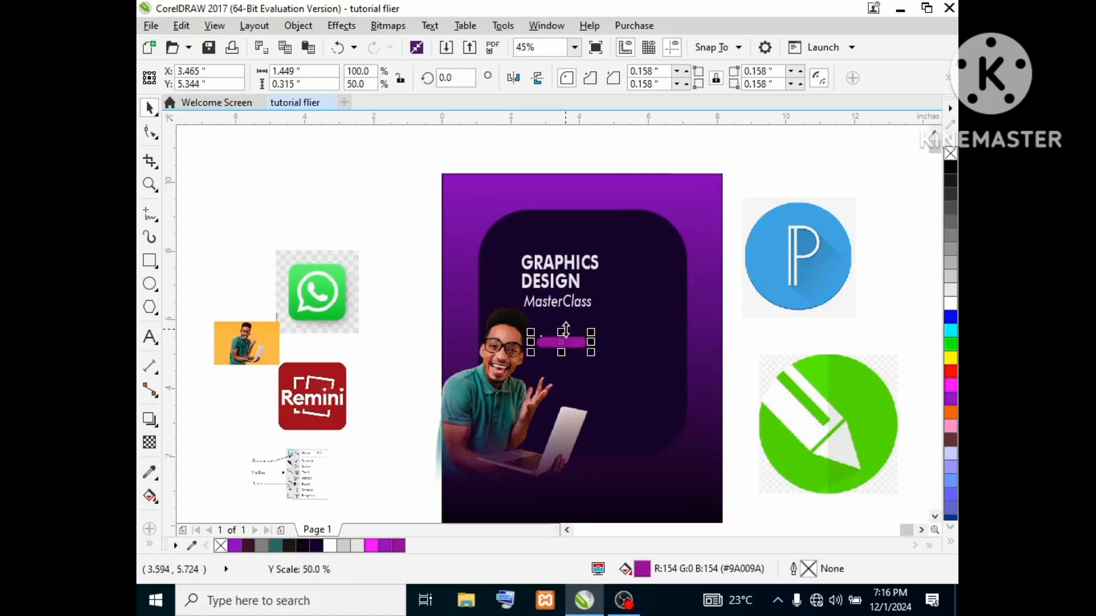
{"action": "left_click", "coordinate": [150, 183]}
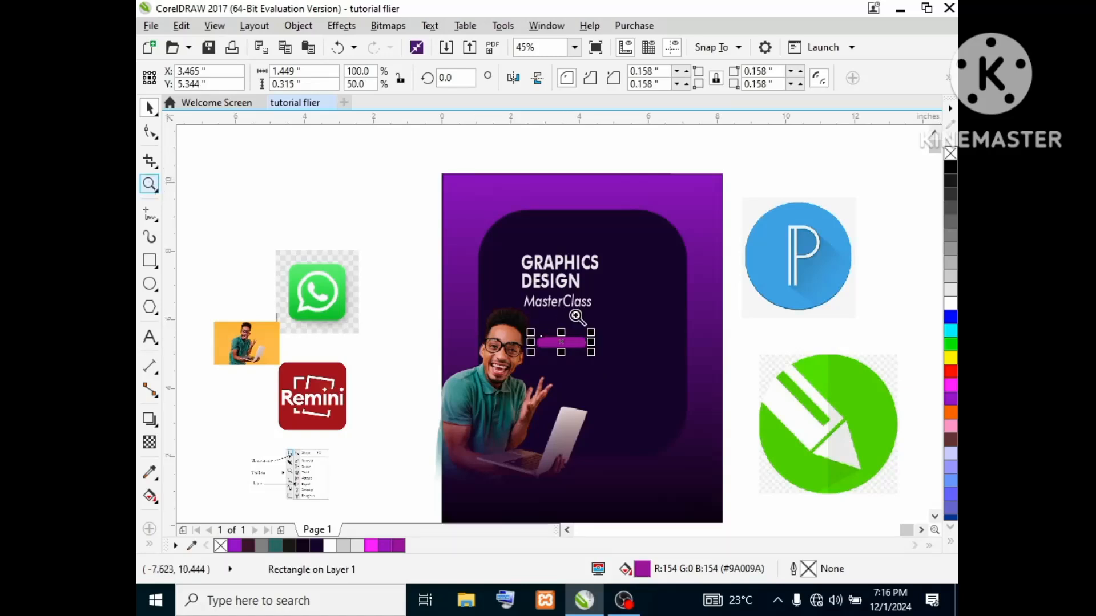
{"action": "left_click_drag", "start_coordinate": [508, 313], "coordinate": [644, 384]}
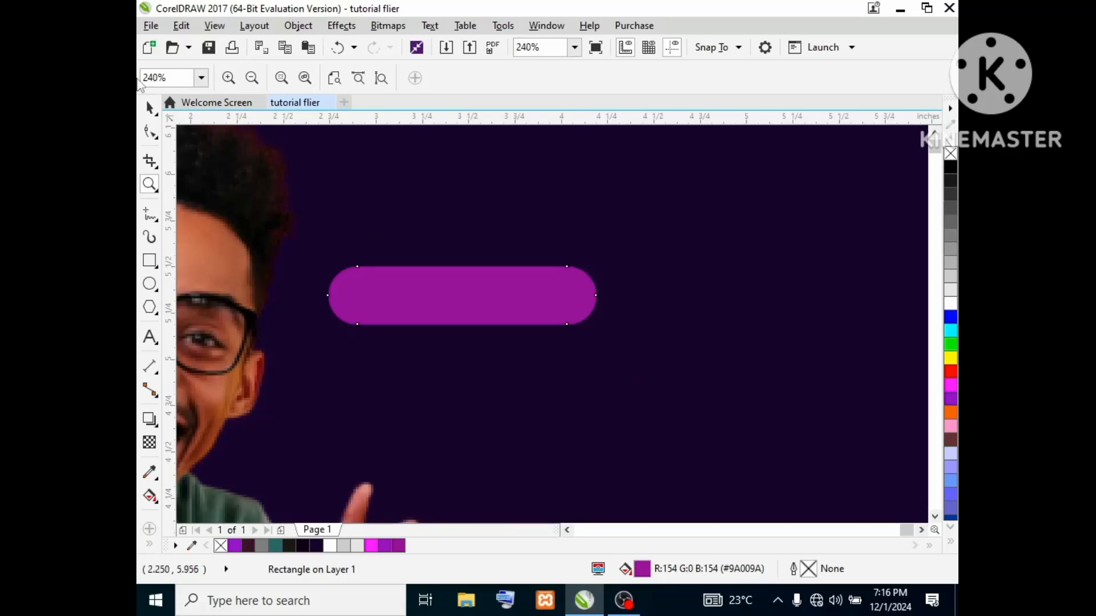
{"action": "left_click", "coordinate": [150, 108]}
{"action": "left_click", "coordinate": [484, 300]}
{"action": "left_click_drag", "start_coordinate": [462, 261], "coordinate": [461, 240]}
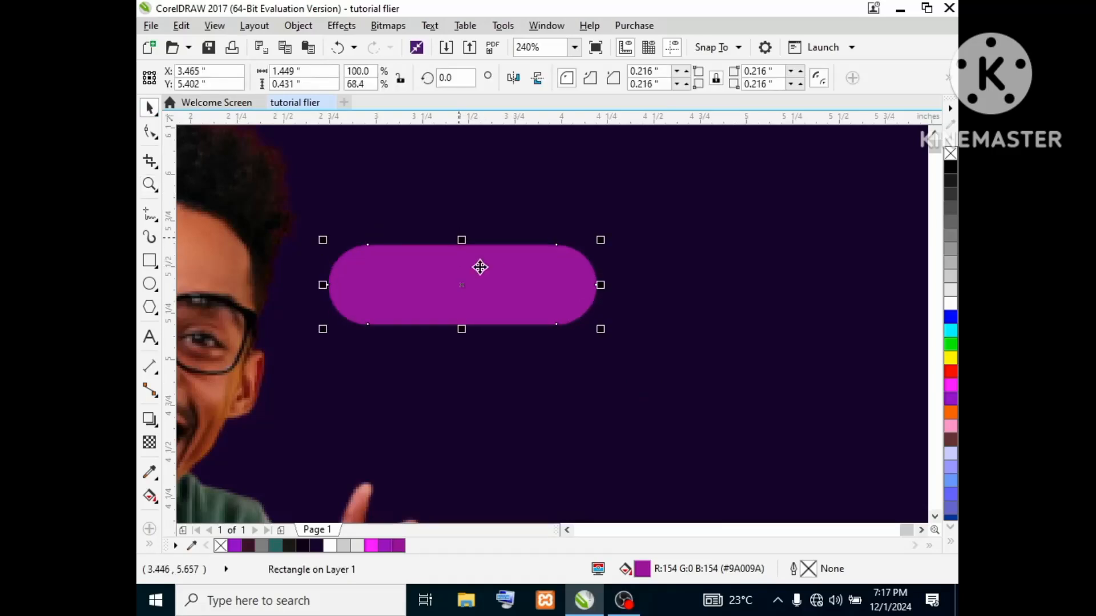
{"action": "left_click", "coordinate": [149, 184]}
{"action": "key", "text": "F4"}
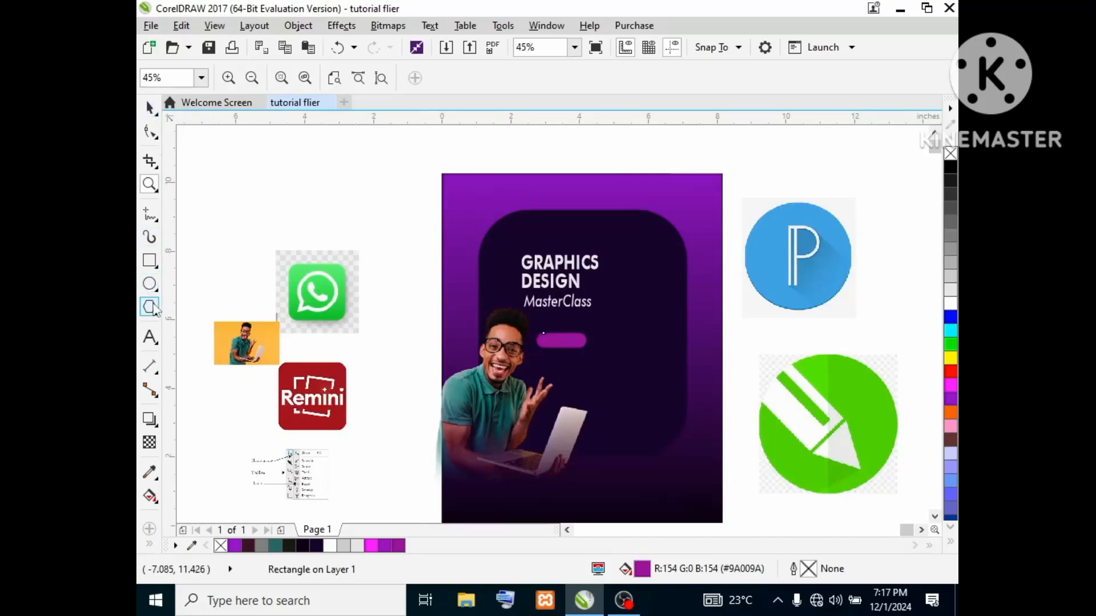
Add the text "Course Outline" in Arial 24 pt and place it over the magenta pill.
{"action": "left_click", "coordinate": [298, 191]}
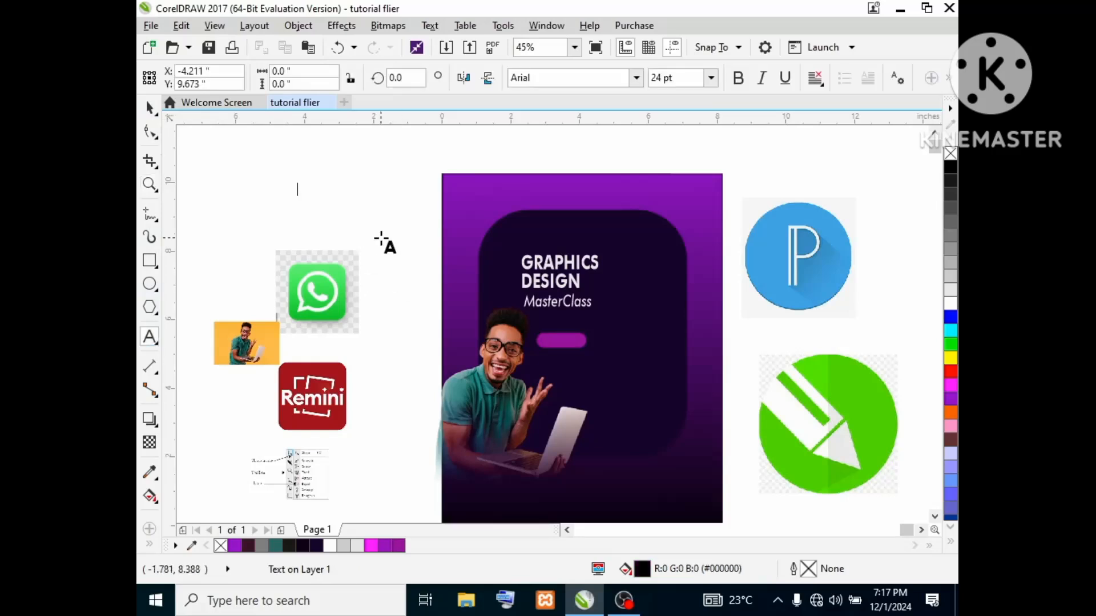
{"action": "type", "text": "co"}
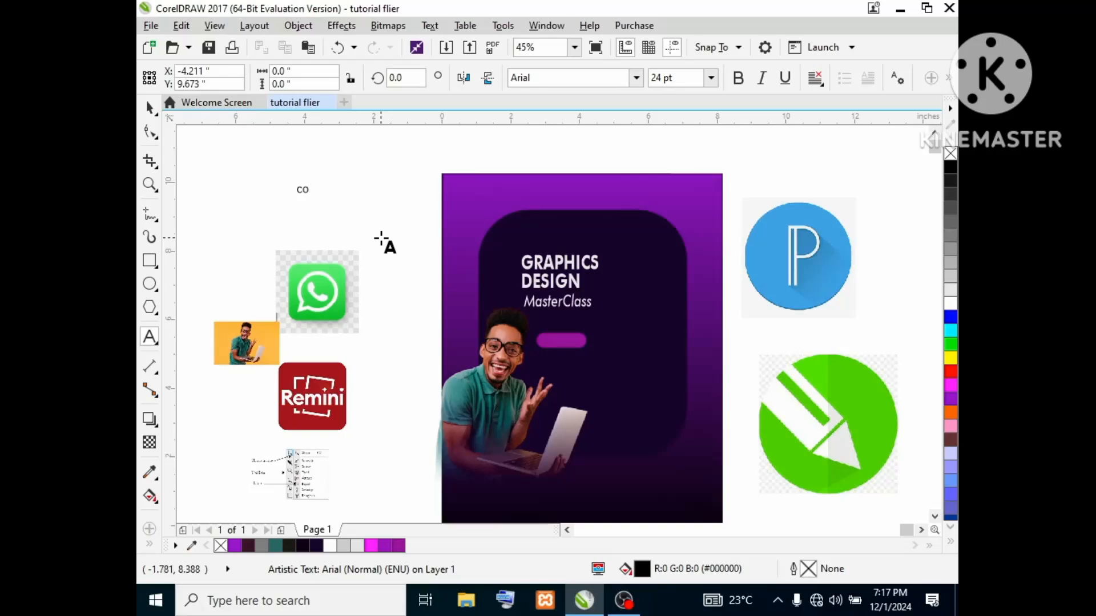
{"action": "type", "text": "urse Outline"}
{"action": "left_click", "coordinate": [149, 108]}
{"action": "left_click_drag", "start_coordinate": [362, 190], "coordinate": [619, 345]}
Enlarge the magenta pill downward and to the right to enclose the Course Outline text, and centre the text on it.
{"action": "scroll", "coordinate": [628, 371], "scroll_direction": "up", "scroll_amount": 2}
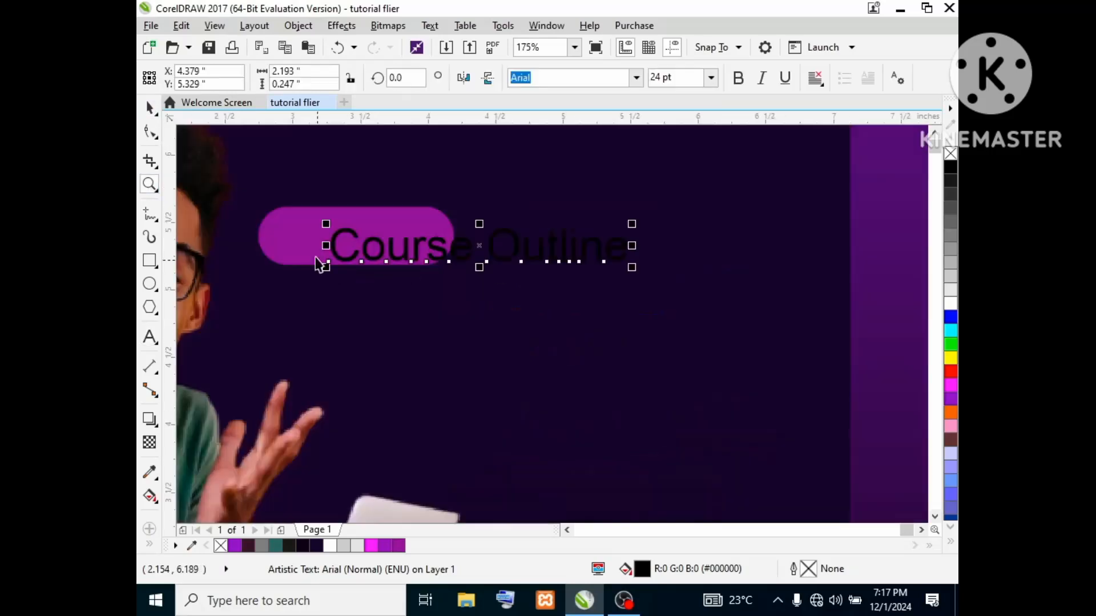
{"action": "left_click", "coordinate": [308, 254]}
{"action": "left_click_drag", "start_coordinate": [356, 270], "coordinate": [357, 293]}
{"action": "left_click_drag", "start_coordinate": [459, 248], "coordinate": [670, 248]}
{"action": "left_click_drag", "start_coordinate": [446, 254], "coordinate": [420, 258]}
Try recolouring the Course Outline text with light grey and with the dark panel's sampled colour.
{"action": "left_click", "coordinate": [951, 289]}
{"action": "left_click", "coordinate": [150, 472]}
{"action": "left_click", "coordinate": [491, 331]}
{"action": "left_click", "coordinate": [477, 262]}
{"action": "scroll", "coordinate": [632, 377], "scroll_direction": "down", "scroll_amount": 2}
{"action": "left_click", "coordinate": [149, 108]}
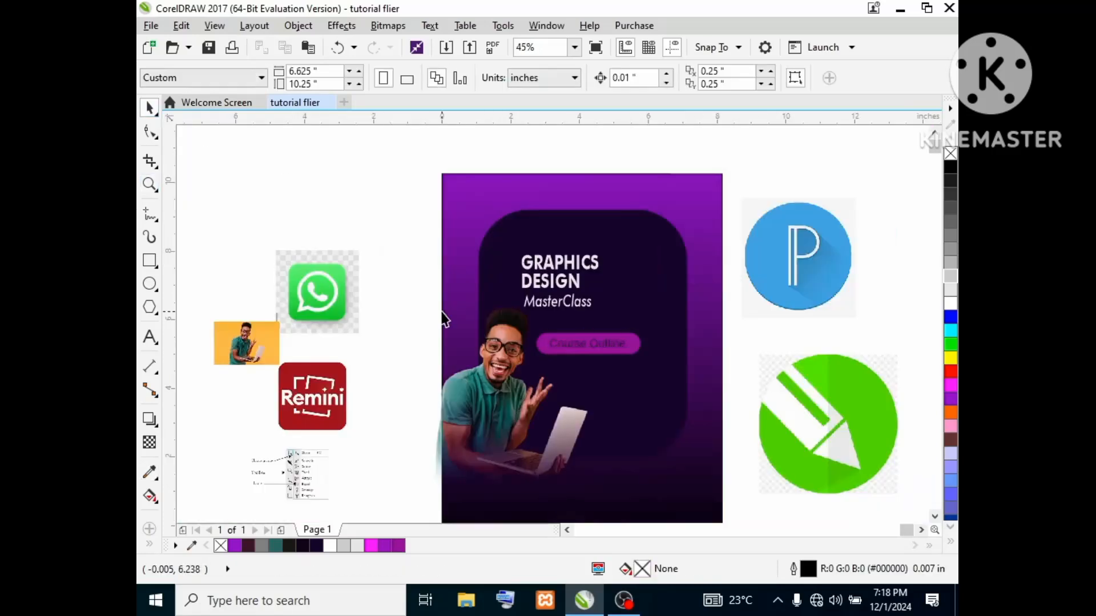
Fill the Course Outline text with light grey #CCCCCC and set its font to Futura Md BT Bold.
{"action": "left_click", "coordinate": [576, 344]}
{"action": "left_click", "coordinate": [950, 276]}
{"action": "left_click", "coordinate": [637, 78]}
{"action": "left_click", "coordinate": [571, 126]}
{"action": "left_click", "coordinate": [736, 370]}
Change the Course Outline text's font to Arial Black.
{"action": "left_click", "coordinate": [601, 345]}
{"action": "left_click", "coordinate": [636, 77]}
{"action": "left_click_drag", "start_coordinate": [712, 273], "coordinate": [711, 239]}
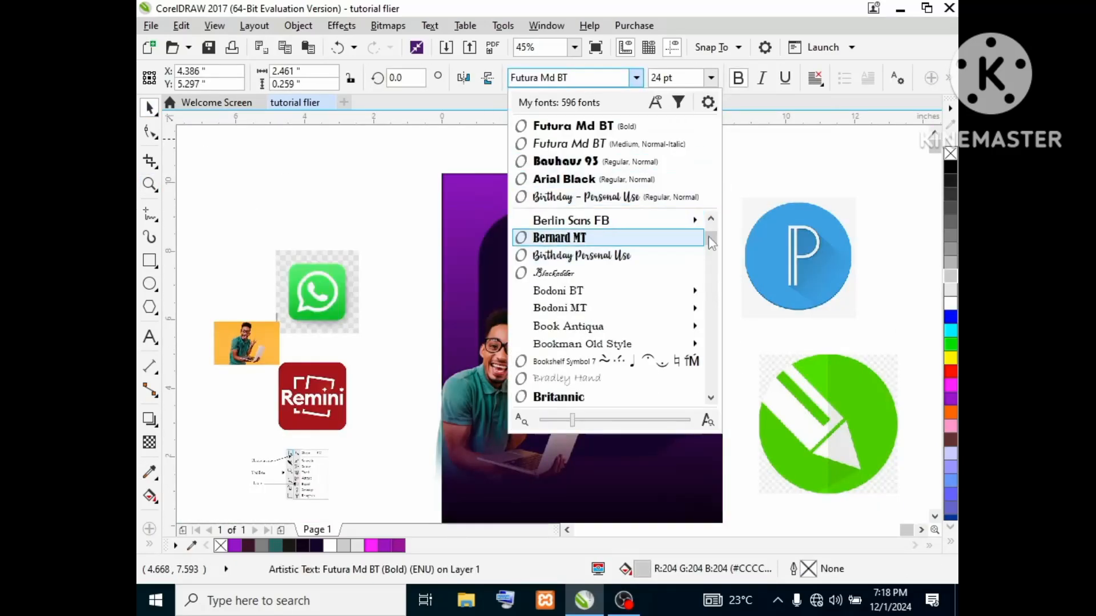
{"action": "left_click", "coordinate": [567, 179]}
{"action": "left_click", "coordinate": [736, 371]}
Move the Course Outline text and its magenta pill closer beneath MasterClass and scale both down.
{"action": "left_click", "coordinate": [150, 184]}
{"action": "left_click_drag", "start_coordinate": [497, 270], "coordinate": [704, 437]}
{"action": "left_click", "coordinate": [150, 107]}
{"action": "left_click_drag", "start_coordinate": [510, 287], "coordinate": [497, 249]}
{"action": "left_click_drag", "start_coordinate": [638, 263], "coordinate": [554, 263]}
{"action": "left_click_drag", "start_coordinate": [530, 302], "coordinate": [498, 262]}
{"action": "left_click_drag", "start_coordinate": [622, 276], "coordinate": [555, 271]}
Adjust the magenta pill's height and width so it fits snugly around the Course Outline text.
{"action": "left_click", "coordinate": [482, 283]}
{"action": "left_click_drag", "start_coordinate": [469, 292], "coordinate": [469, 281]}
{"action": "left_click_drag", "start_coordinate": [469, 233], "coordinate": [468, 240]}
{"action": "left_click_drag", "start_coordinate": [554, 260], "coordinate": [563, 260]}
{"action": "left_click", "coordinate": [556, 312]}
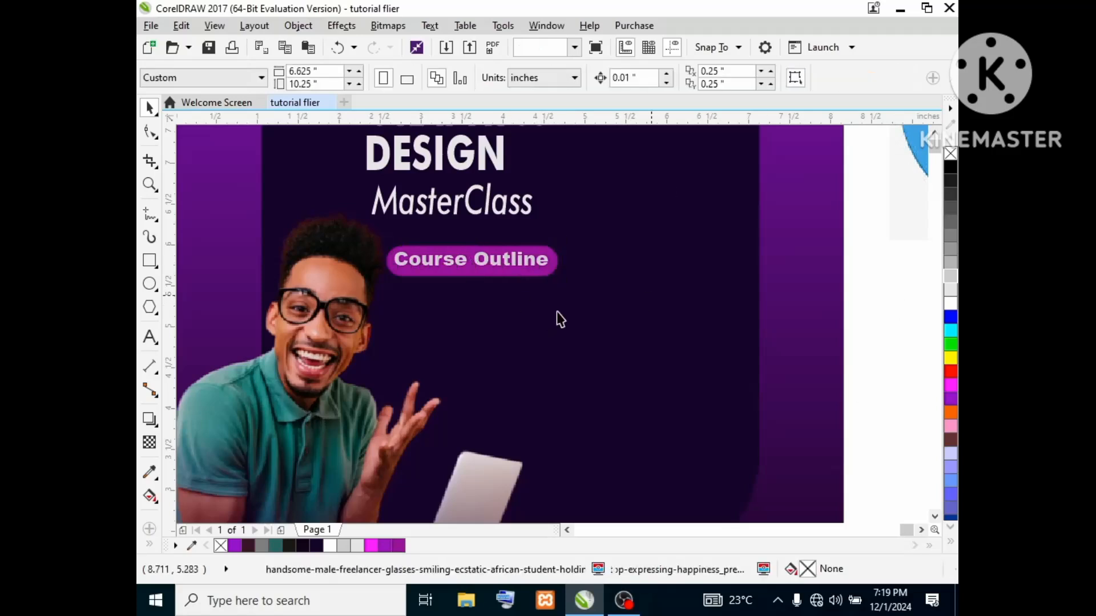
Move the Course Outline label slightly left to line up with MasterClass and adjust its stacking order.
{"action": "left_click", "coordinate": [908, 200]}
{"action": "left_click", "coordinate": [149, 184]}
{"action": "key", "text": "F3"}
{"action": "left_click_drag", "start_coordinate": [517, 304], "coordinate": [621, 363]}
{"action": "left_click", "coordinate": [149, 107]}
{"action": "left_click_drag", "start_coordinate": [433, 311], "coordinate": [388, 313]}
{"action": "key", "text": "ctrl+Page_Down"}
{"action": "key", "text": "ctrl+Page_Up"}
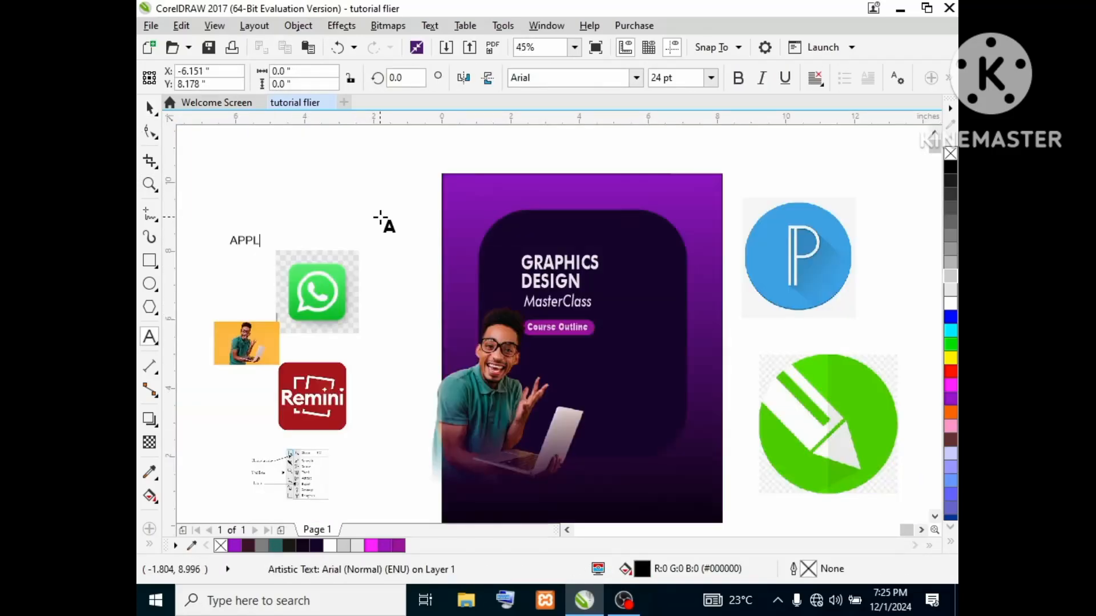
Complete the text "APPLY NOW" and place it on the dark panel above the GRAPHICS DESIGN heading.
{"action": "type", "text": "Y NOW"}
{"action": "left_click", "coordinate": [150, 107]}
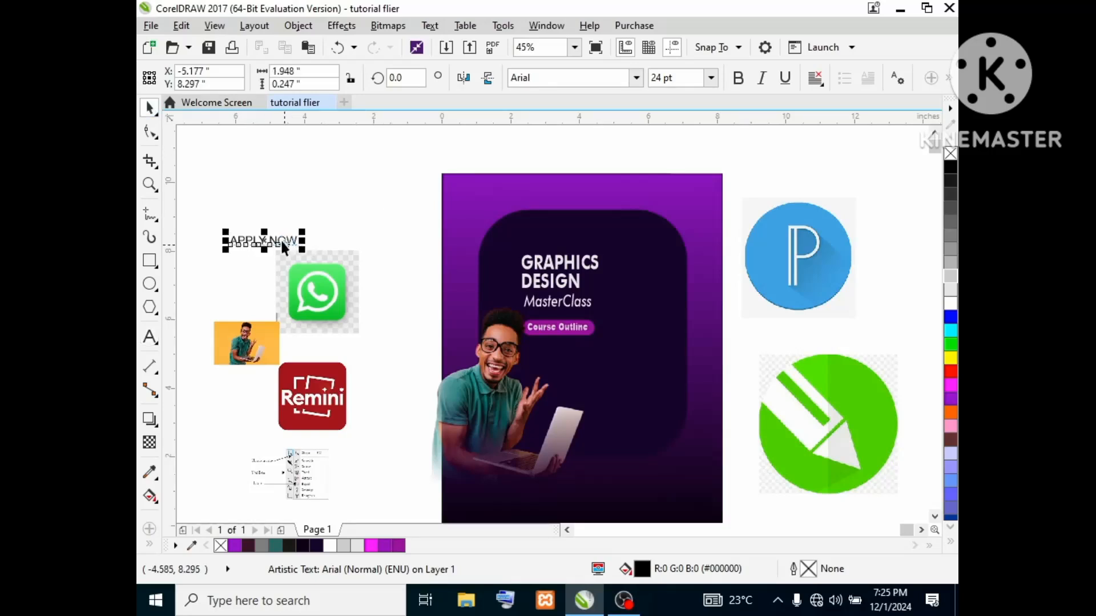
{"action": "left_click_drag", "start_coordinate": [279, 239], "coordinate": [308, 235]}
{"action": "left_click_drag", "start_coordinate": [289, 240], "coordinate": [571, 232]}
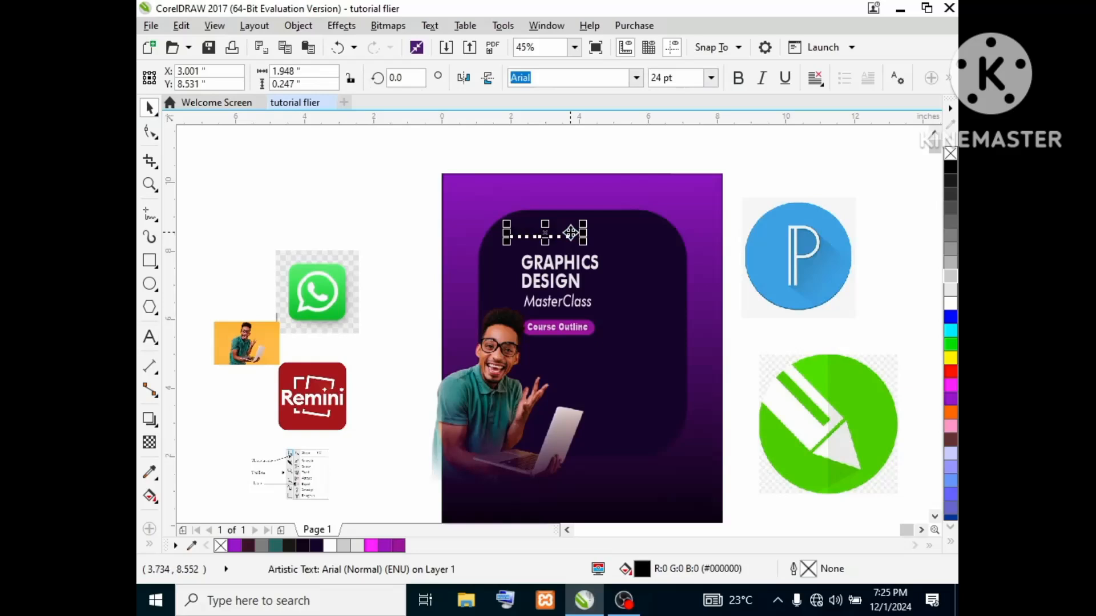
Set the APPLY NOW text in bold Arial.
{"action": "left_click", "coordinate": [636, 78]}
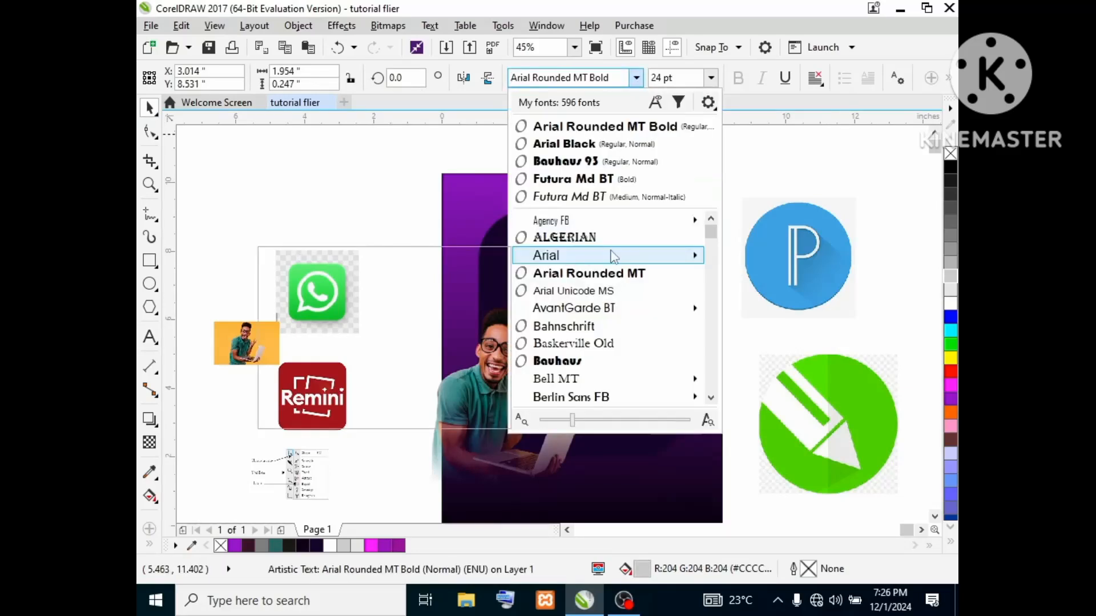
{"action": "left_click", "coordinate": [611, 260]}
{"action": "key", "text": "ctrl+z"}
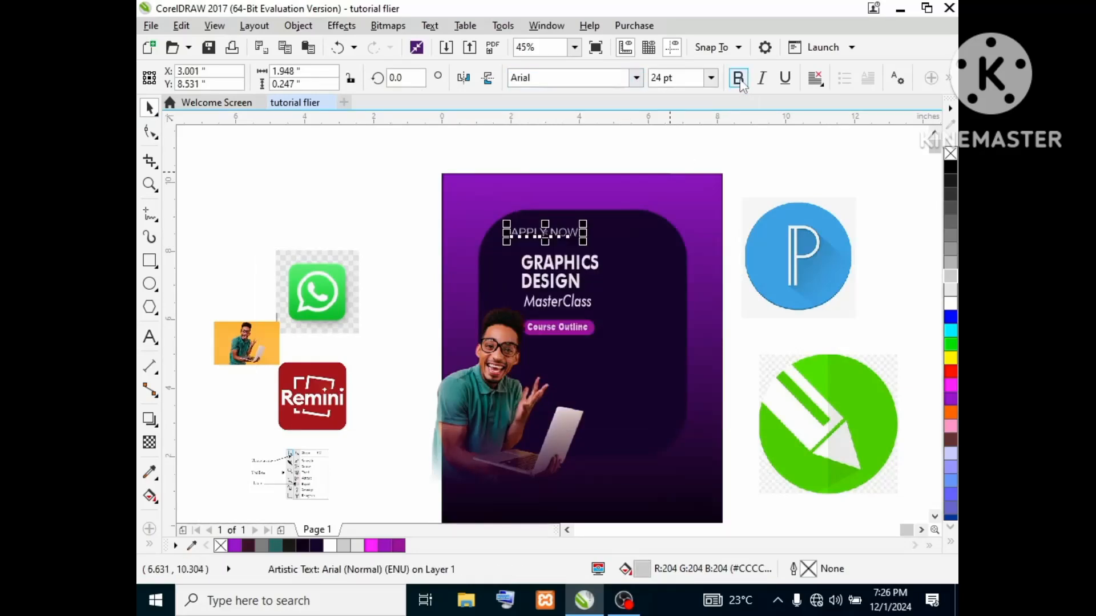
{"action": "left_click", "coordinate": [740, 81]}
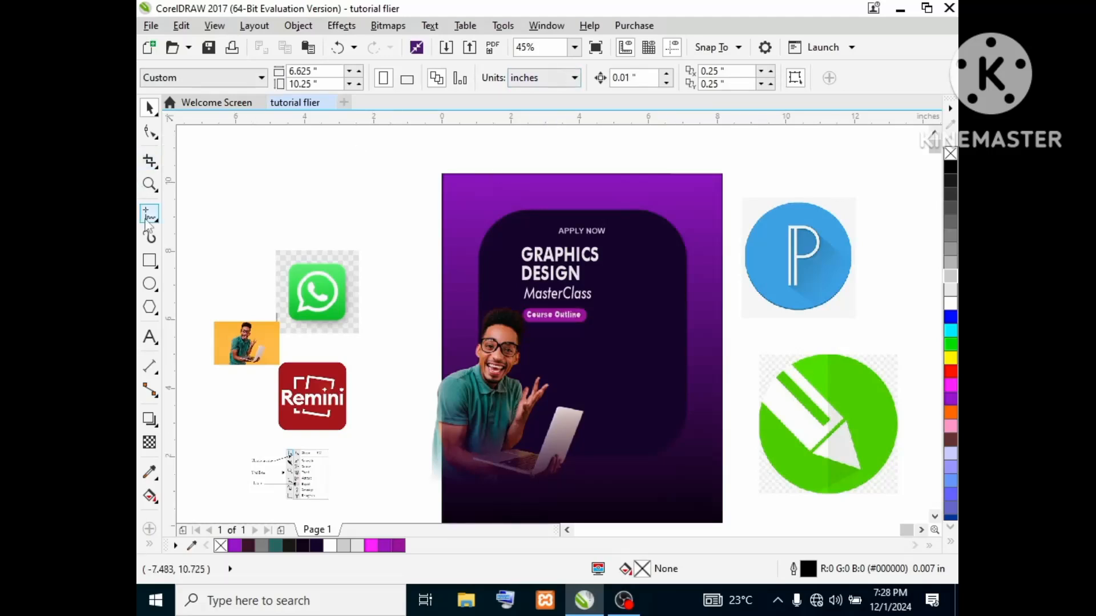
Add the text "Introduction to Graphic Design" in the blank area beside the flier, above the WhatsApp logo.
{"action": "left_click", "coordinate": [149, 237]}
{"action": "left_click", "coordinate": [150, 337]}
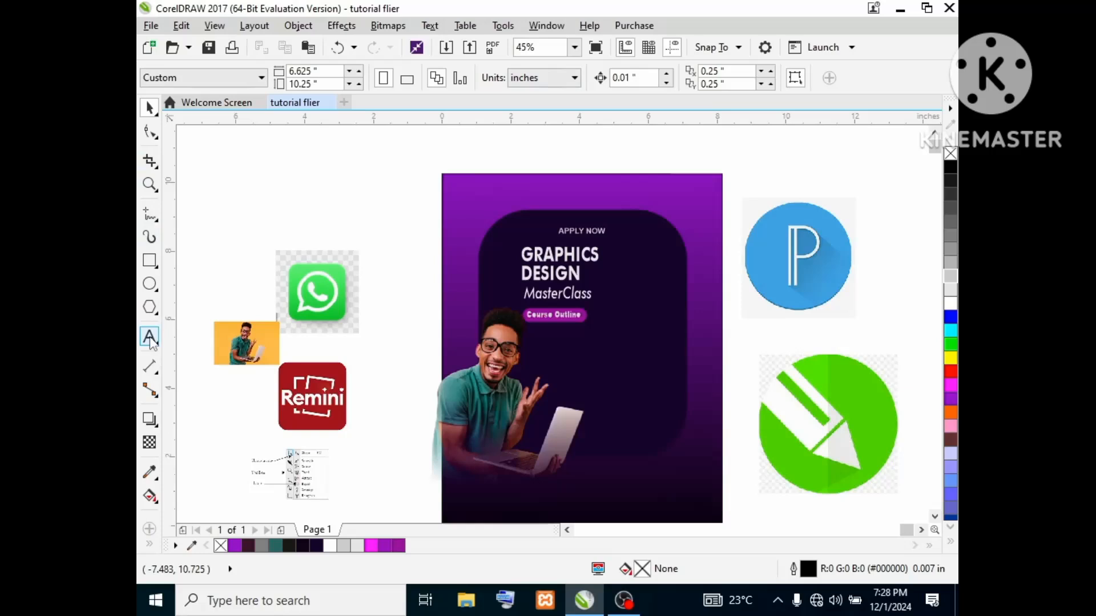
{"action": "left_click", "coordinate": [249, 181]}
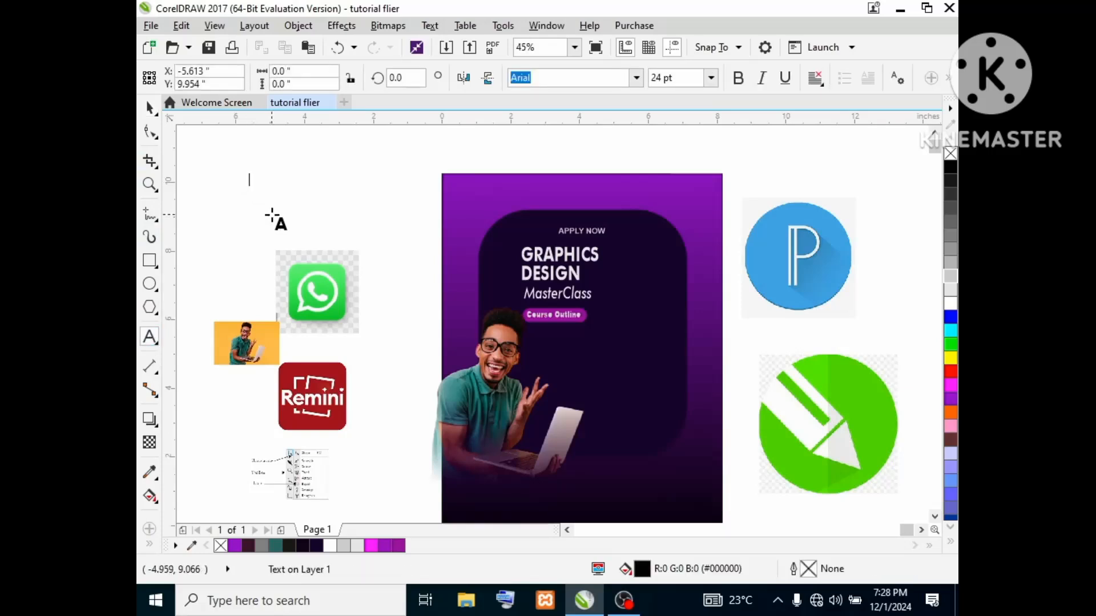
{"action": "type", "text": "INTRO"}
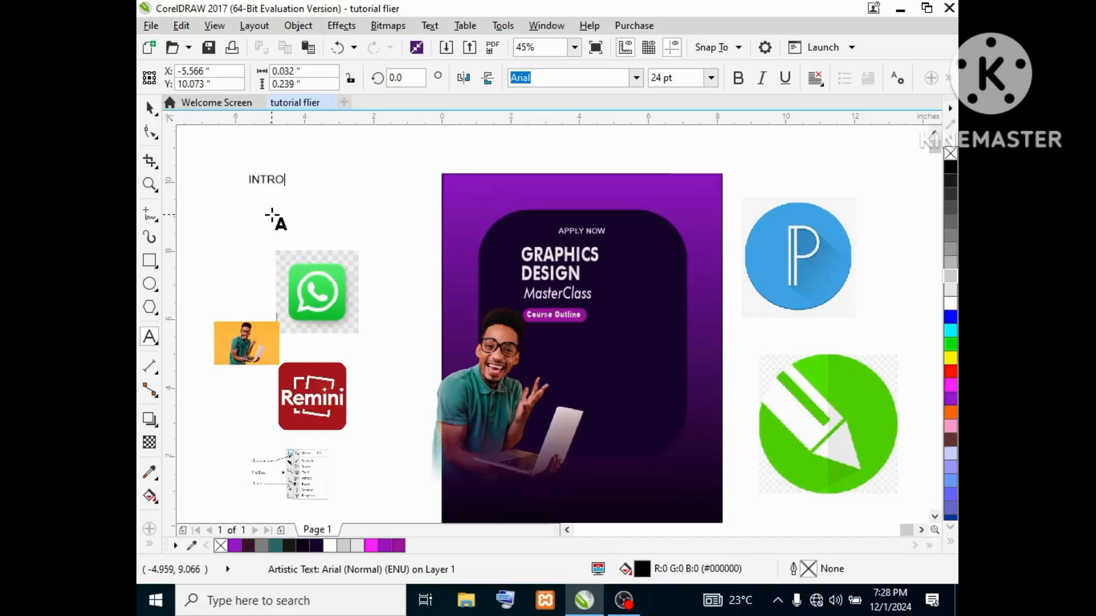
{"action": "key", "text": "BackSpace"}
{"action": "key", "text": "BackSpace"}
{"action": "key", "text": "BackSpace"}
{"action": "key", "text": "BackSpace"}
{"action": "type", "text": "NTRO"}
{"action": "key", "text": "BackSpace"}
{"action": "key", "text": "BackSpace"}
{"action": "key", "text": "BackSpace"}
{"action": "key", "text": "BackSpace"}
{"action": "type", "text": "ntroduction to g"}
{"action": "key", "text": "BackSpace"}
{"action": "type", "text": "Gr"}
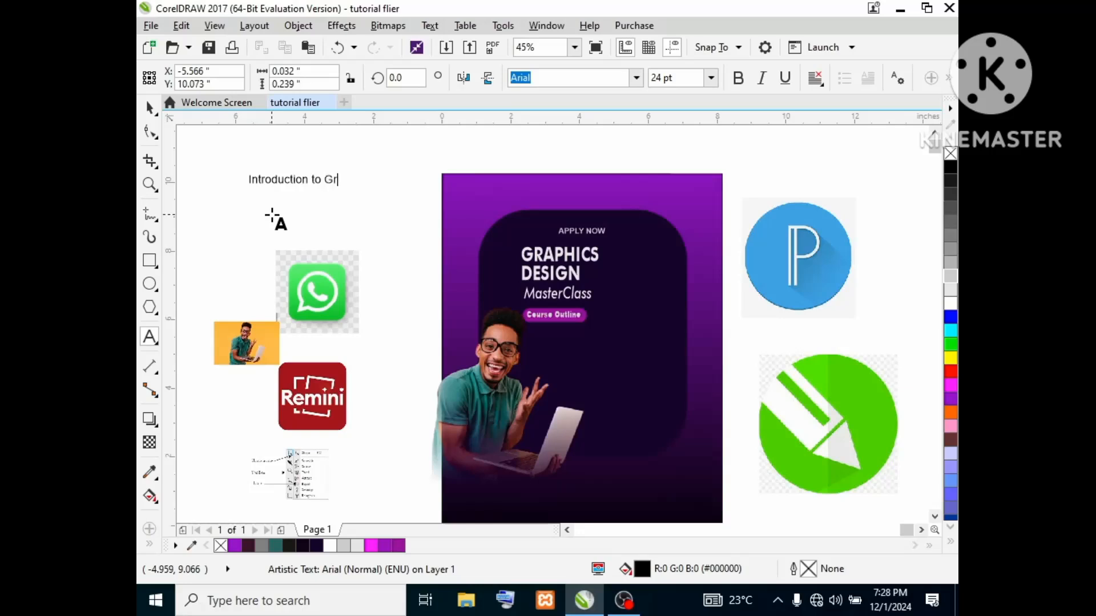
{"action": "type", "text": "aphic Design"}
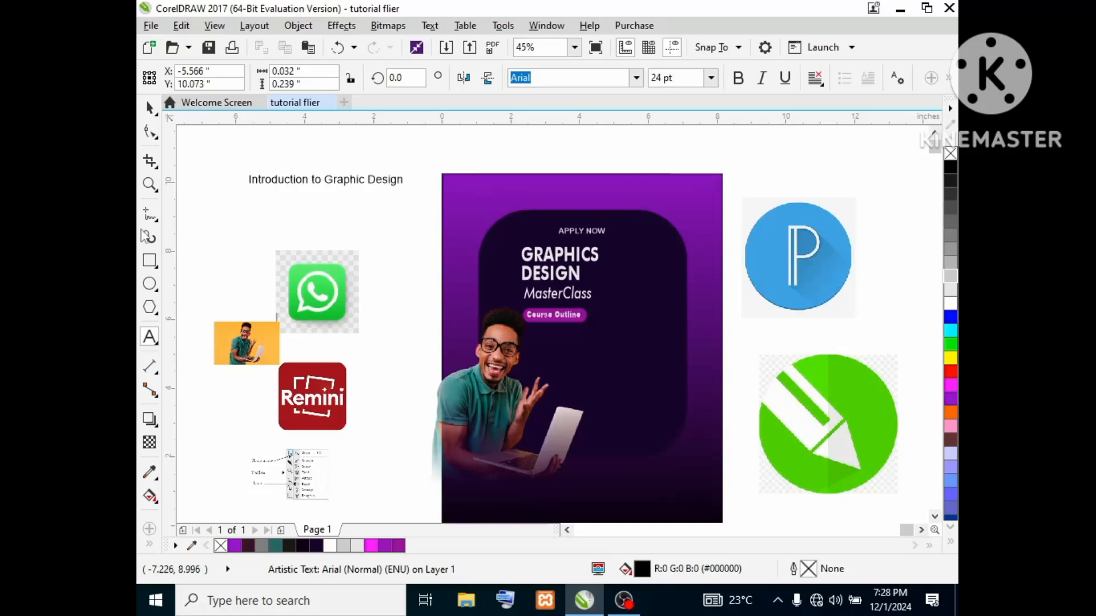
{"action": "key", "text": "ctrl+space"}
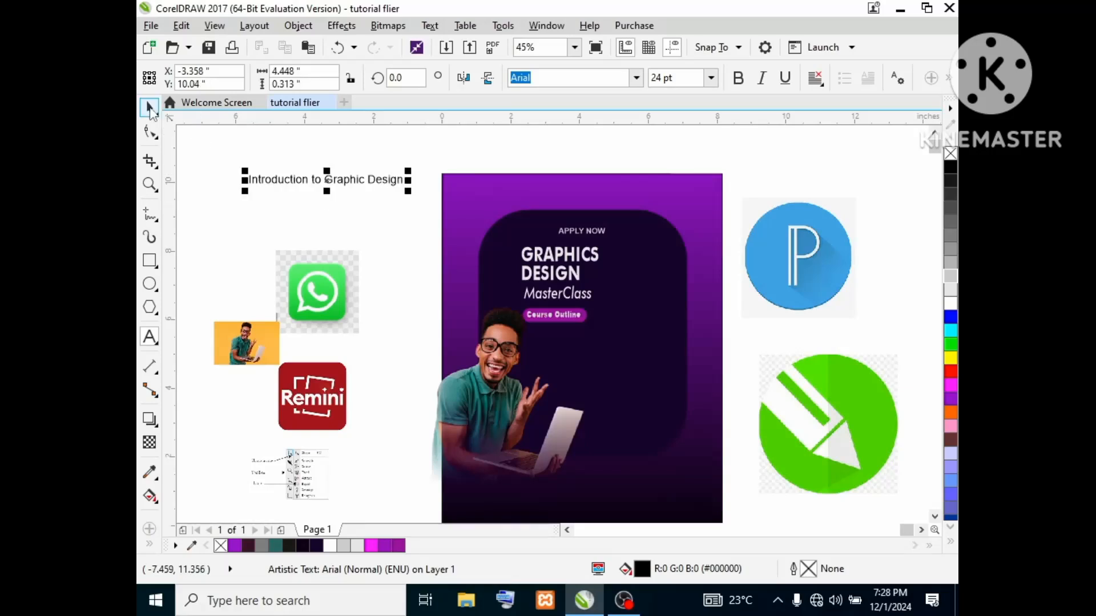
Place the Introduction to Graphic Design line below the Course Outline label, sized 18 pt with a light grey fill.
{"action": "left_click", "coordinate": [150, 108]}
{"action": "left_click_drag", "start_coordinate": [327, 181], "coordinate": [603, 338]}
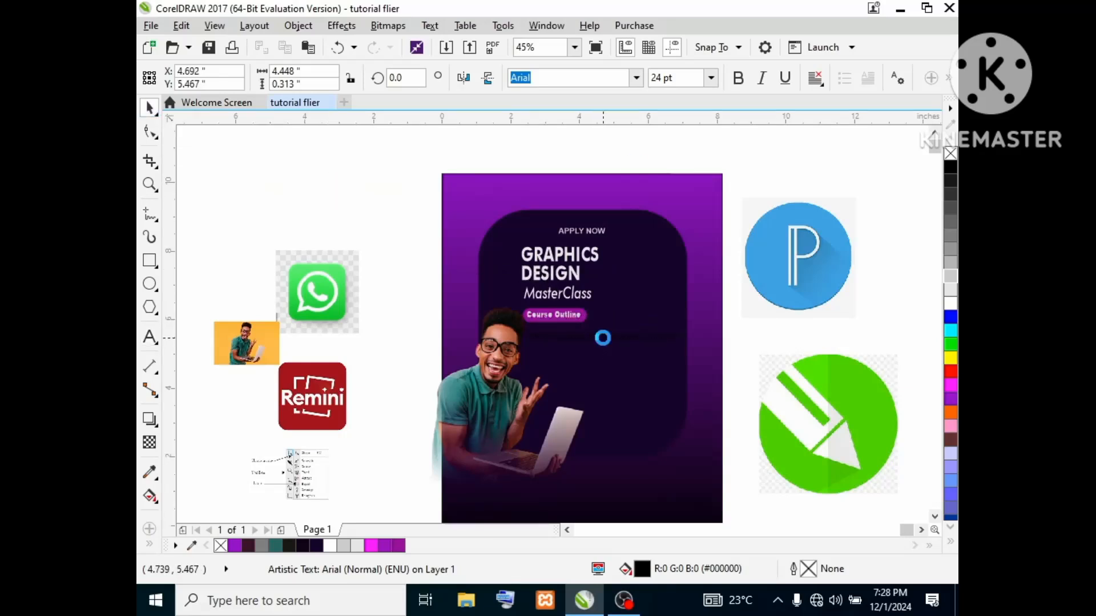
{"action": "left_click", "coordinate": [711, 78]}
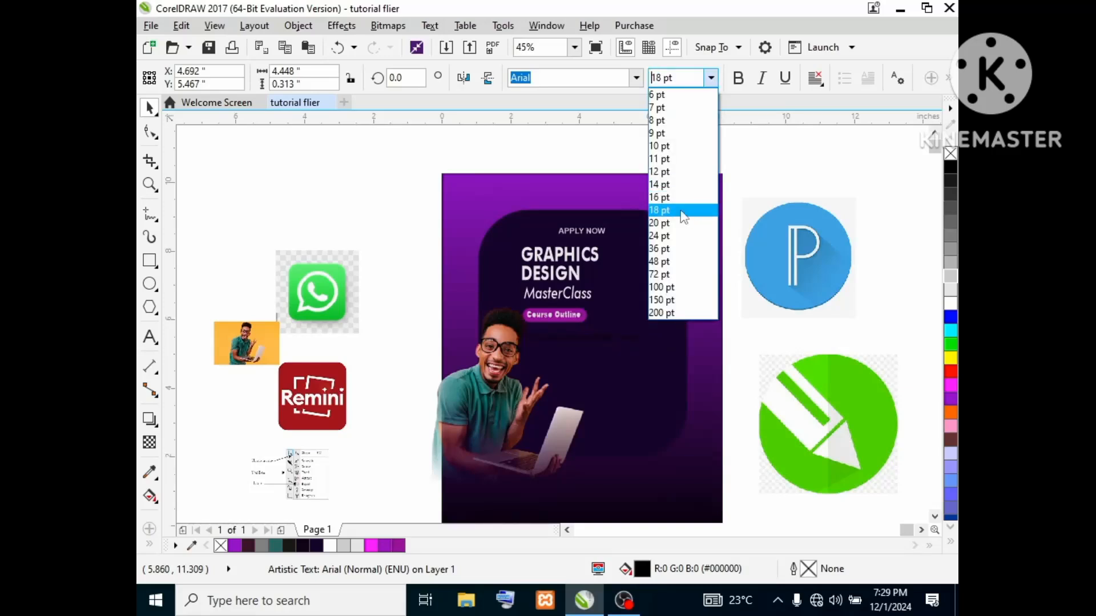
{"action": "left_click", "coordinate": [681, 212]}
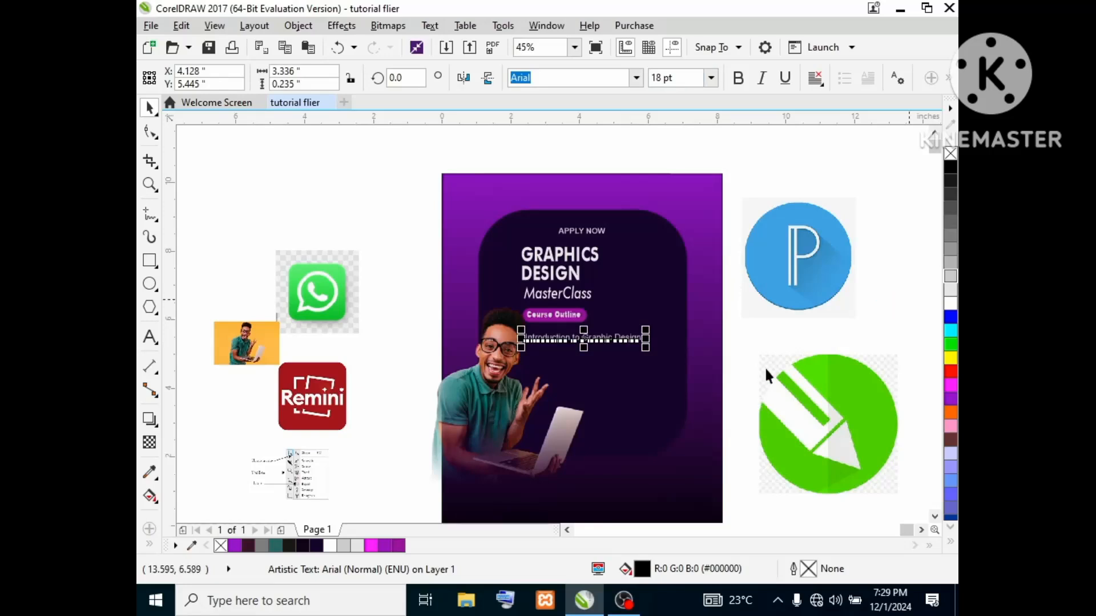
{"action": "left_click", "coordinate": [748, 351]}
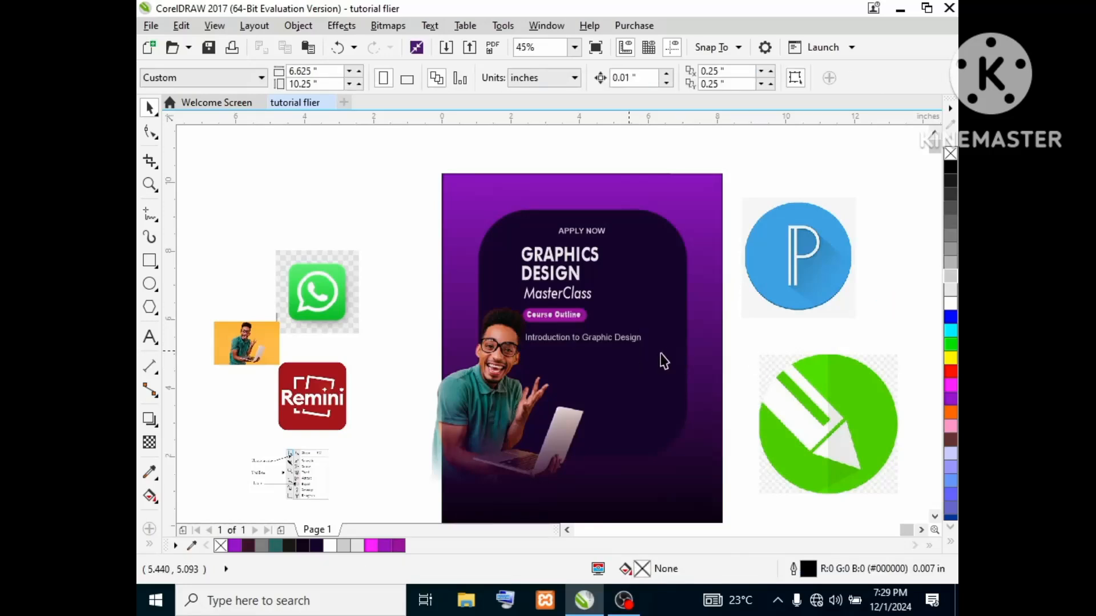
Centre the Introduction to Graphic Design line horizontally with the APPLY NOW text.
{"action": "left_click", "coordinate": [613, 341]}
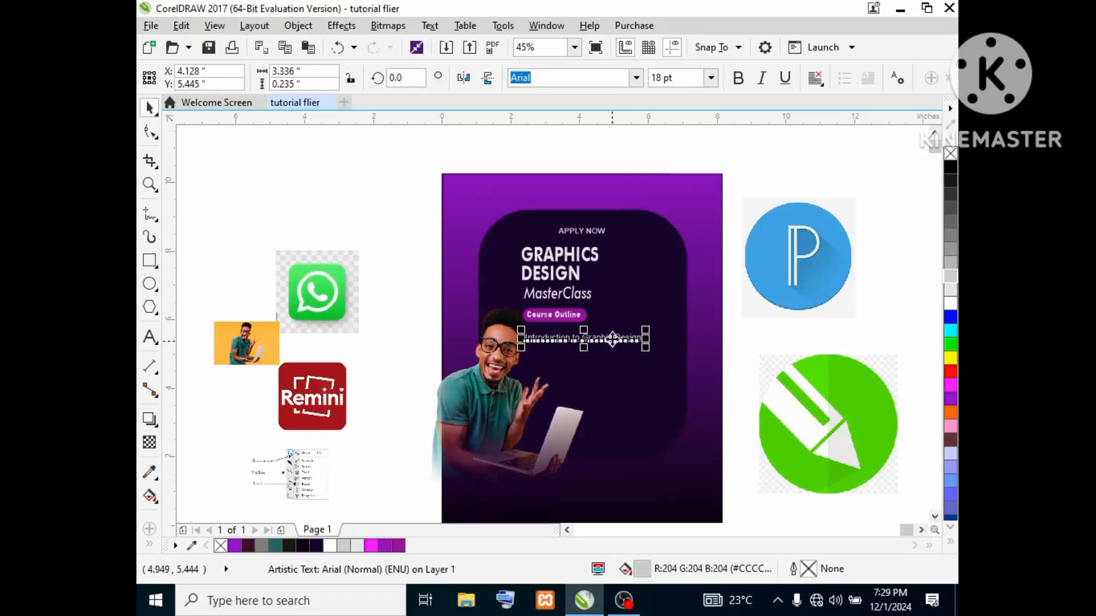
{"action": "left_click", "coordinate": [591, 231], "text": "shift"}
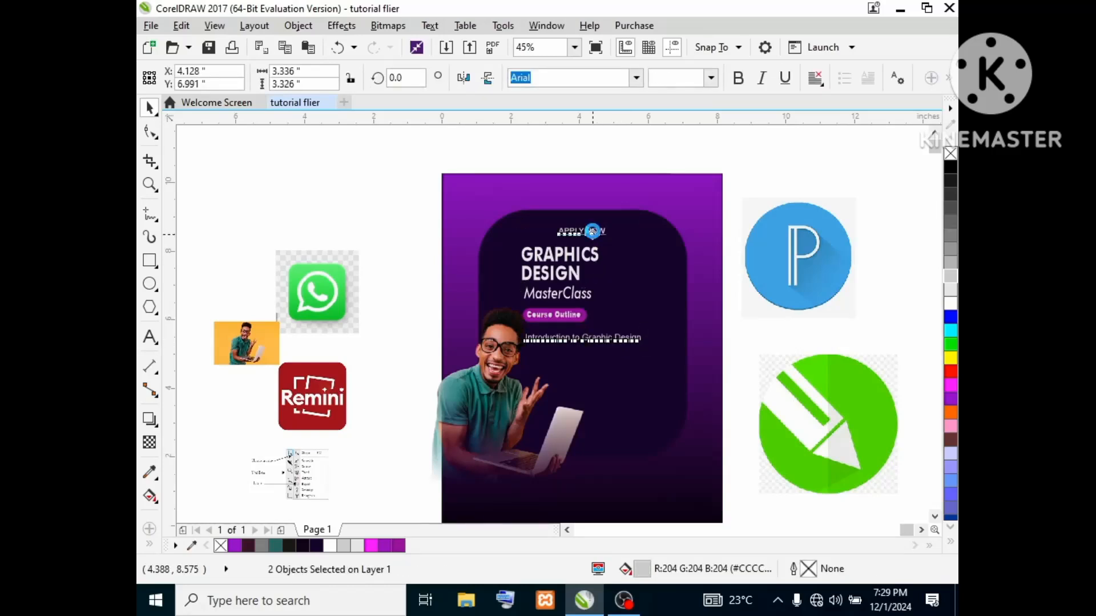
{"action": "left_click", "coordinate": [738, 333]}
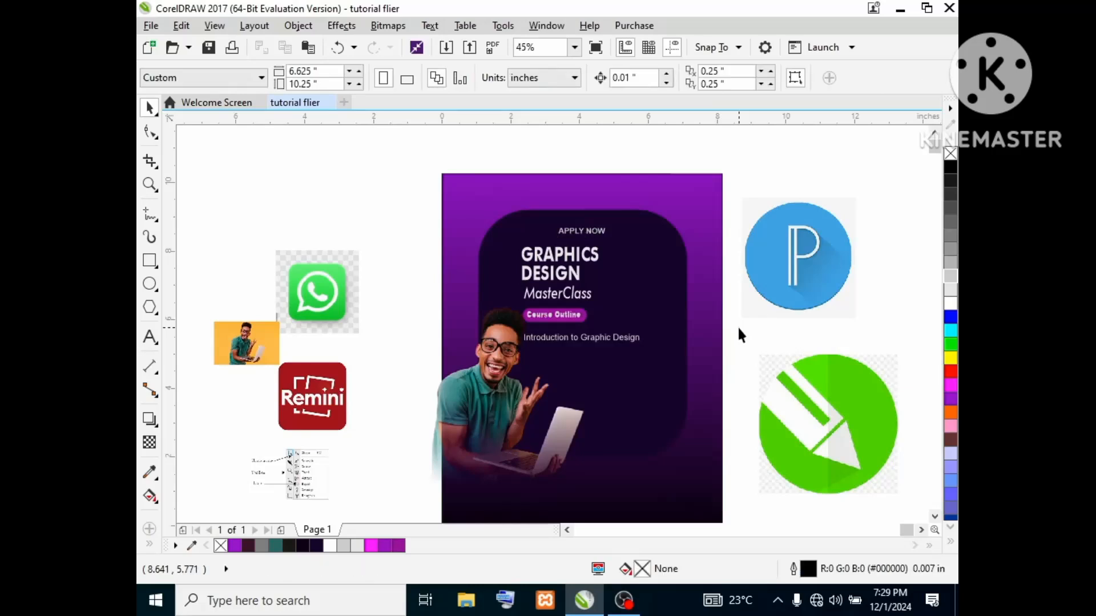
Duplicate the Introduction to Graphic Design line and nudge the copy straight down to form a second row.
{"action": "left_click", "coordinate": [638, 338]}
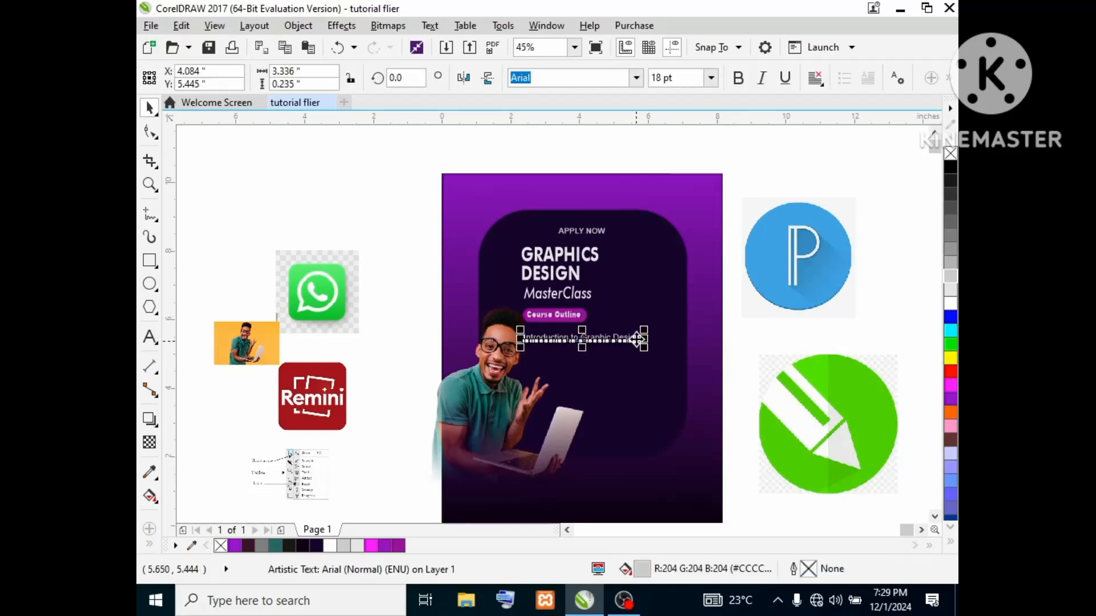
{"action": "key", "text": "ctrl+c"}
{"action": "key", "text": "ctrl+v"}
{"action": "key", "text": "Down"}
{"action": "key", "text": "Down"}
{"action": "key", "text": "Down"}
{"action": "key", "text": "Down"}
{"action": "key", "text": "Down"}
{"action": "key", "text": "Down"}
{"action": "key", "text": "Down"}
{"action": "key", "text": "Down"}
{"action": "key", "text": "Down"}
{"action": "key", "text": "Down"}
{"action": "key", "text": "Down"}
{"action": "key", "text": "Down"}
{"action": "key", "text": "Down"}
{"action": "key", "text": "Down"}
{"action": "key", "text": "Down"}
{"action": "key", "text": "Down"}
{"action": "key", "text": "Down"}
{"action": "key", "text": "Down"}
{"action": "key", "text": "Down"}
{"action": "key", "text": "Down"}
{"action": "left_click", "coordinate": [617, 353]}
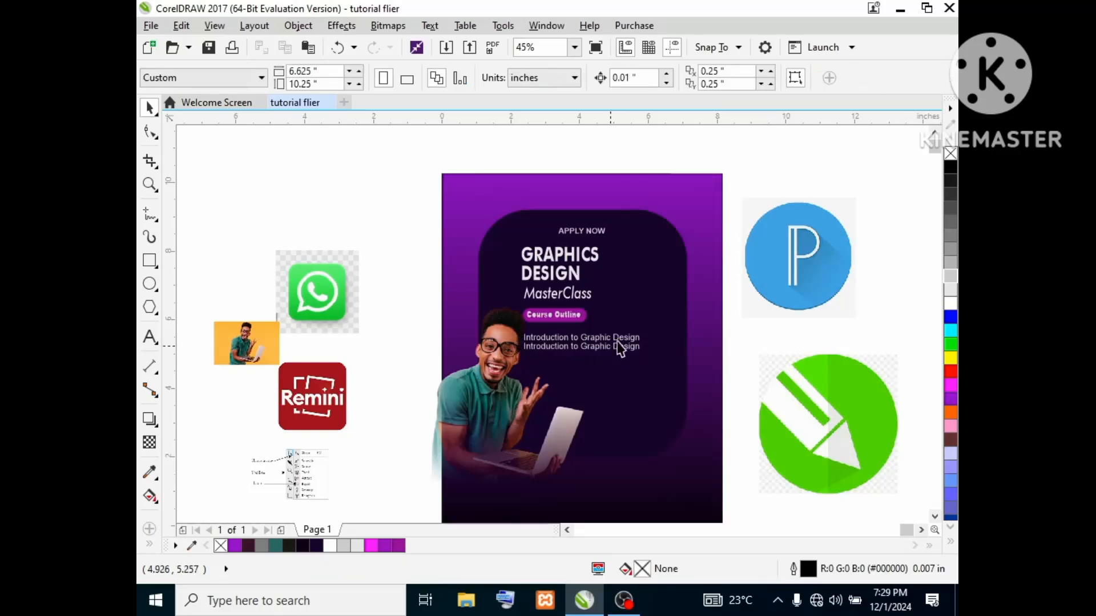
Replace the second row's text with "Design Principles & Elements".
{"action": "double_click", "coordinate": [620, 347]}
{"action": "key", "text": "ctrl+a"}
{"action": "type", "text": "Design Principles & Elements"}
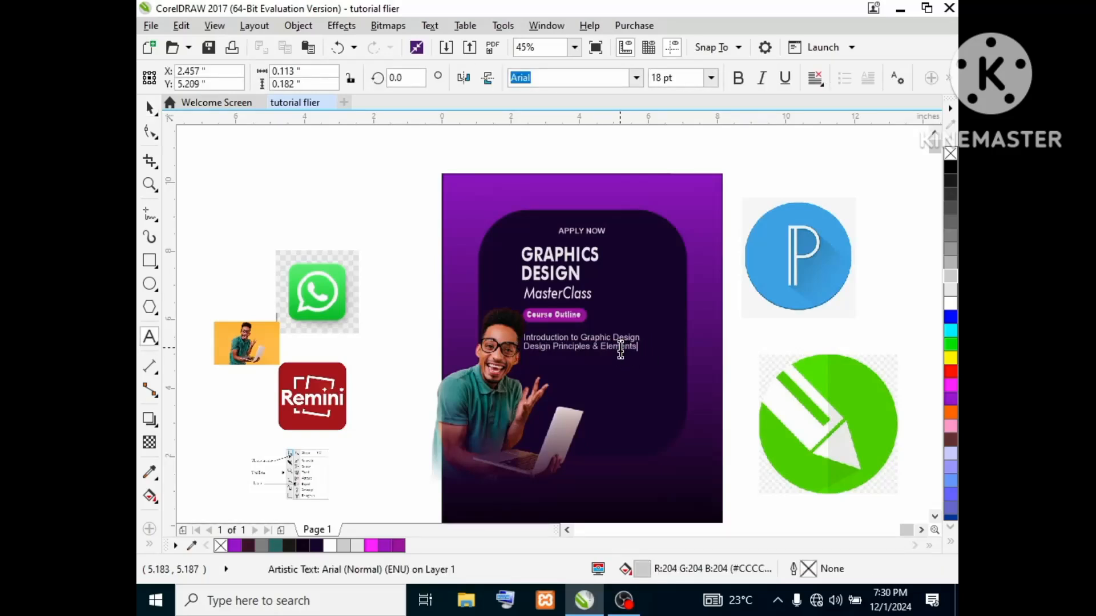
{"action": "left_click", "coordinate": [149, 108]}
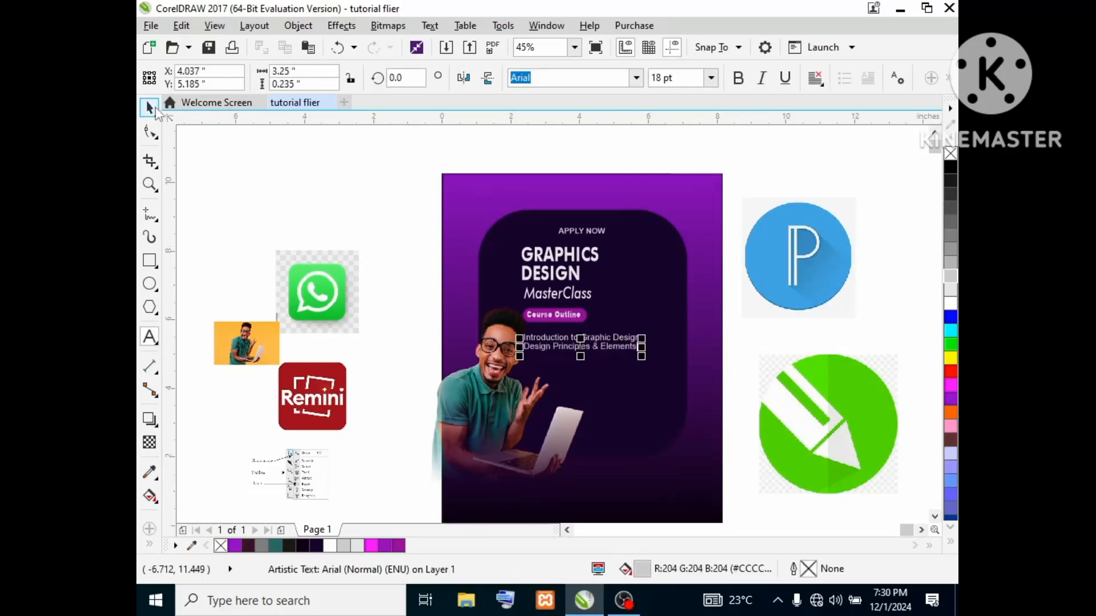
Duplicate the Design Principles & Elements line and nudge the copy straight down to form a third row.
{"action": "key", "text": "ctrl+c"}
{"action": "key", "text": "ctrl+v"}
{"action": "key", "text": "Down"}
{"action": "key", "text": "Down"}
{"action": "key", "text": "Down"}
{"action": "key", "text": "Down"}
{"action": "key", "text": "Down"}
{"action": "key", "text": "Down"}
{"action": "key", "text": "Down"}
{"action": "key", "text": "Down"}
{"action": "key", "text": "Down"}
{"action": "key", "text": "Down"}
{"action": "key", "text": "Down"}
{"action": "key", "text": "Down"}
{"action": "key", "text": "Down"}
{"action": "key", "text": "Down"}
{"action": "key", "text": "Down"}
{"action": "key", "text": "Down"}
{"action": "key", "text": "Down"}
{"action": "key", "text": "Down"}
{"action": "key", "text": "Down"}
{"action": "key", "text": "Down"}
{"action": "key", "text": "Down"}
{"action": "key", "text": "Down"}
{"action": "key", "text": "Down"}
{"action": "key", "text": "Down"}
{"action": "key", "text": "Down"}
{"action": "left_click", "coordinate": [535, 365]}
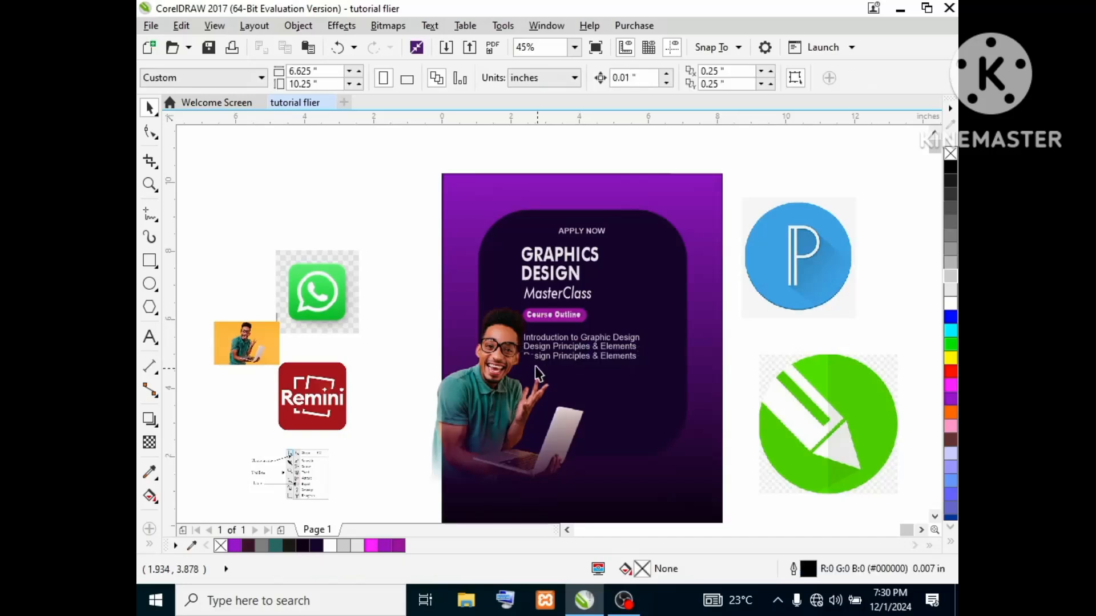
Replace the third row's text with "Introduction to Phone Design Tools".
{"action": "left_click", "coordinate": [149, 185]}
{"action": "left_click_drag", "start_coordinate": [506, 336], "coordinate": [549, 361]}
{"action": "key", "text": "F3"}
{"action": "left_click", "coordinate": [150, 108]}
{"action": "double_click", "coordinate": [542, 357]}
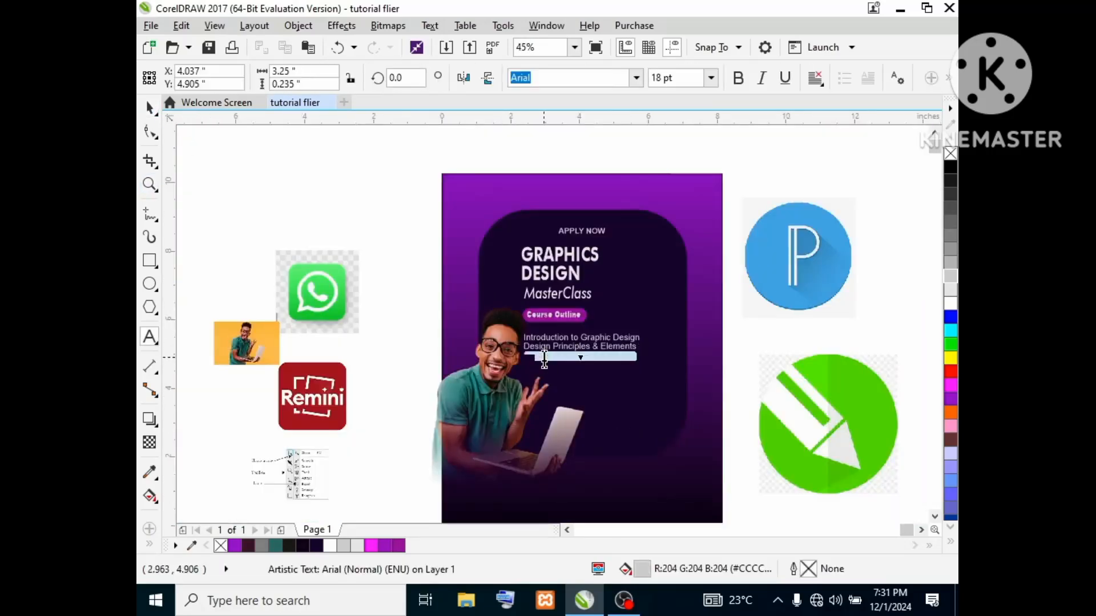
{"action": "type", "text": "Int"}
{"action": "scroll", "coordinate": [544, 359], "scroll_direction": "up", "scroll_amount": 3}
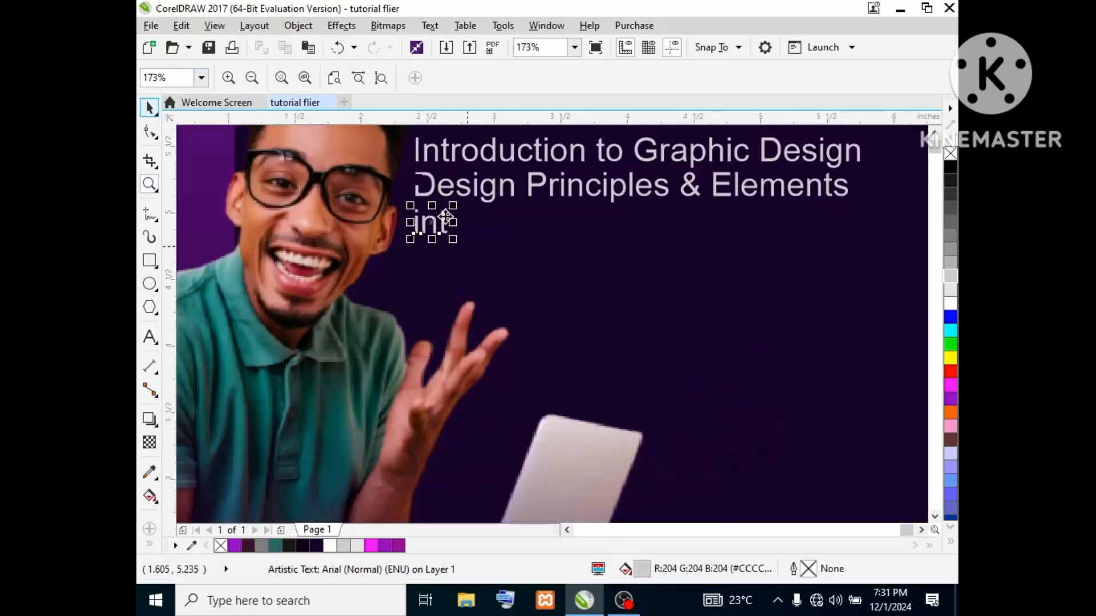
{"action": "type", "text": "roduction to Phone and Laptop t"}
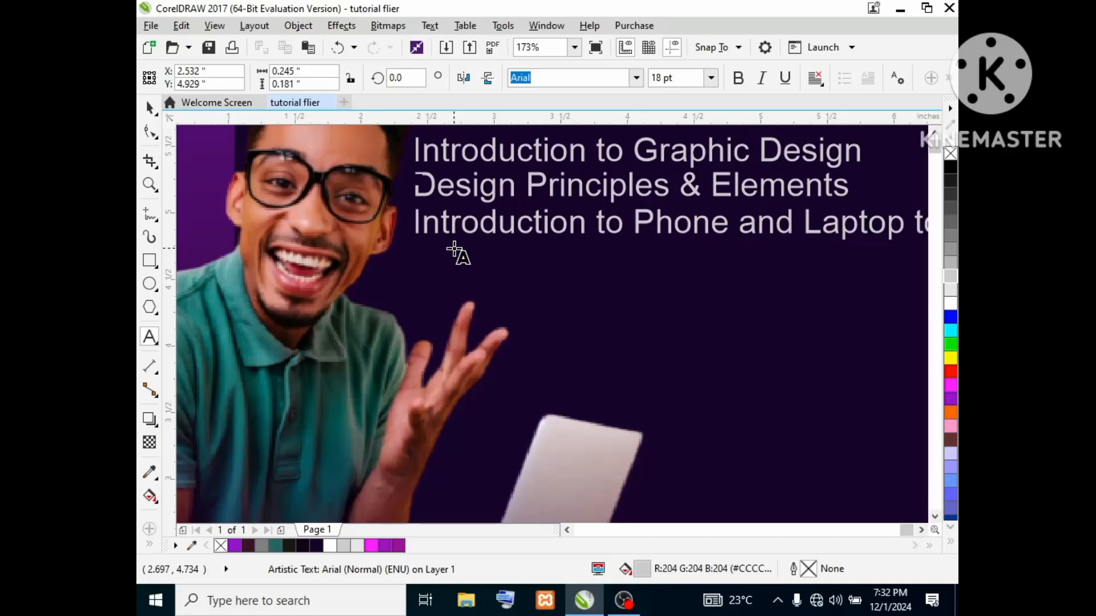
{"action": "key", "text": "BackSpace"}
{"action": "key", "text": "BackSpace"}
{"action": "key", "text": "BackSpace"}
{"action": "key", "text": "BackSpace"}
{"action": "key", "text": "BackSpace"}
{"action": "key", "text": "BackSpace"}
{"action": "key", "text": "BackSpace"}
{"action": "key", "text": "BackSpace"}
{"action": "key", "text": "BackSpace"}
{"action": "key", "text": "BackSpace"}
{"action": "key", "text": "BackSpace"}
{"action": "key", "text": "BackSpace"}
{"action": "type", "text": "Design Tools"}
{"action": "scroll", "coordinate": [428, 279], "scroll_direction": "down", "scroll_amount": 3}
{"action": "left_click", "coordinate": [150, 108]}
Try to crop the excess width of the freelancer photo and undo the change.
{"action": "left_click", "coordinate": [511, 371]}
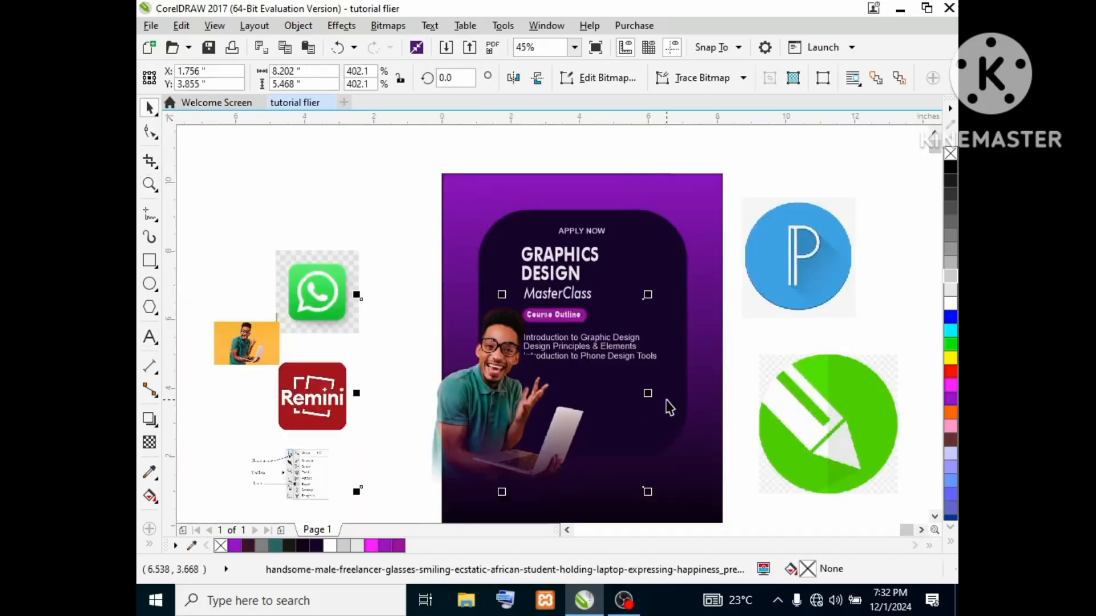
{"action": "right_click", "coordinate": [478, 373]}
{"action": "left_click", "coordinate": [313, 346]}
{"action": "scroll", "coordinate": [431, 303], "scroll_direction": "up", "scroll_amount": 3}
{"action": "scroll", "coordinate": [441, 286], "scroll_direction": "down", "scroll_amount": 3}
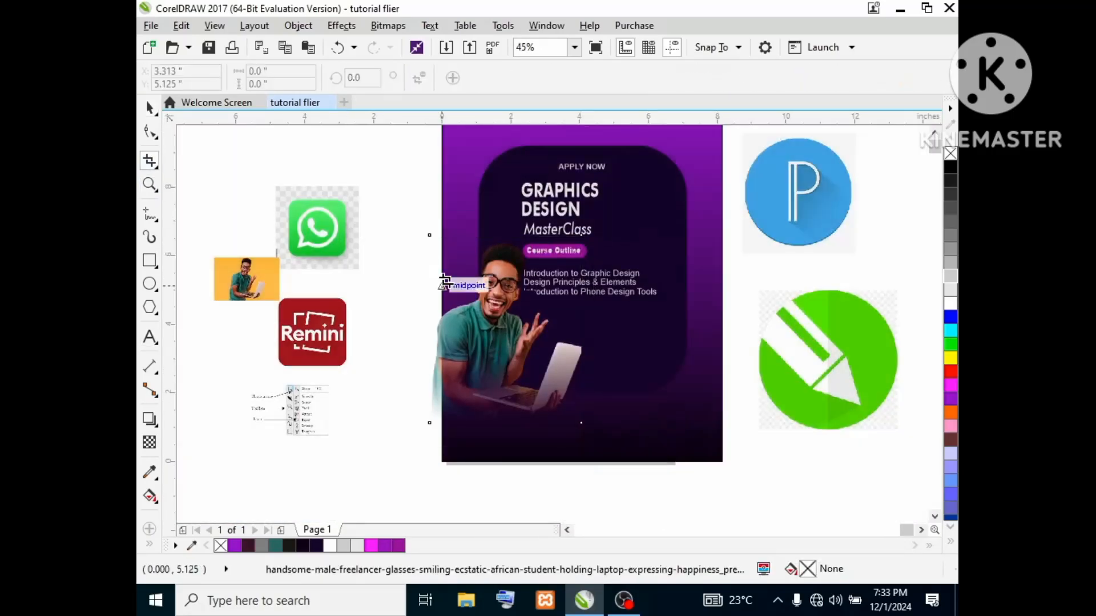
{"action": "left_click", "coordinate": [457, 190]}
{"action": "left_click", "coordinate": [552, 518]}
{"action": "key", "text": "ctrl+z"}
{"action": "key", "text": "ctrl+z"}
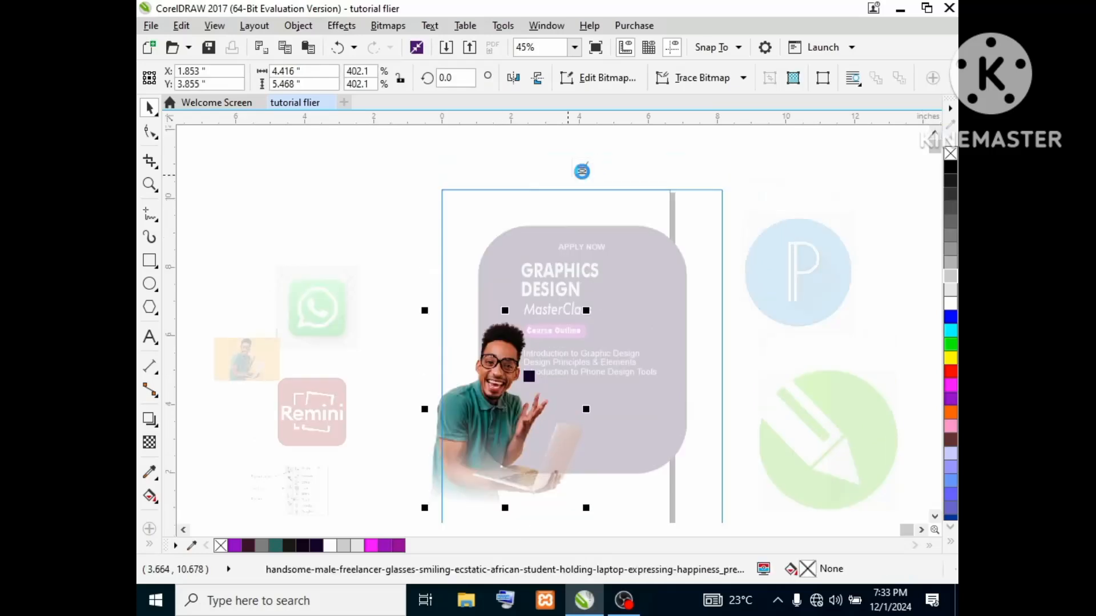
{"action": "left_click", "coordinate": [421, 404]}
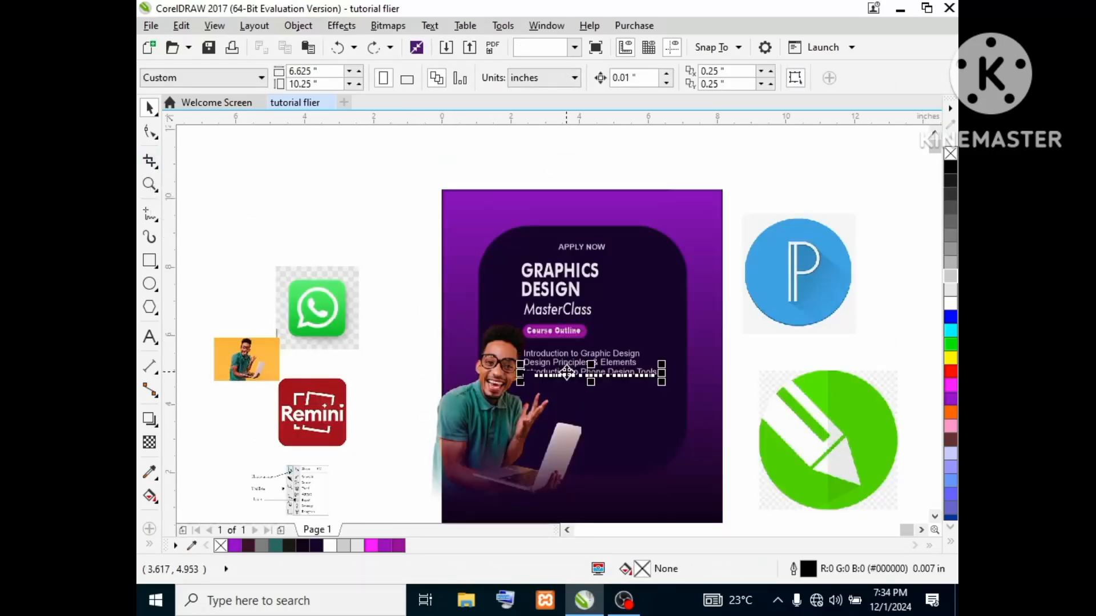
{"action": "left_click", "coordinate": [514, 410]}
{"action": "left_click_drag", "start_coordinate": [513, 411], "coordinate": [348, 344]}
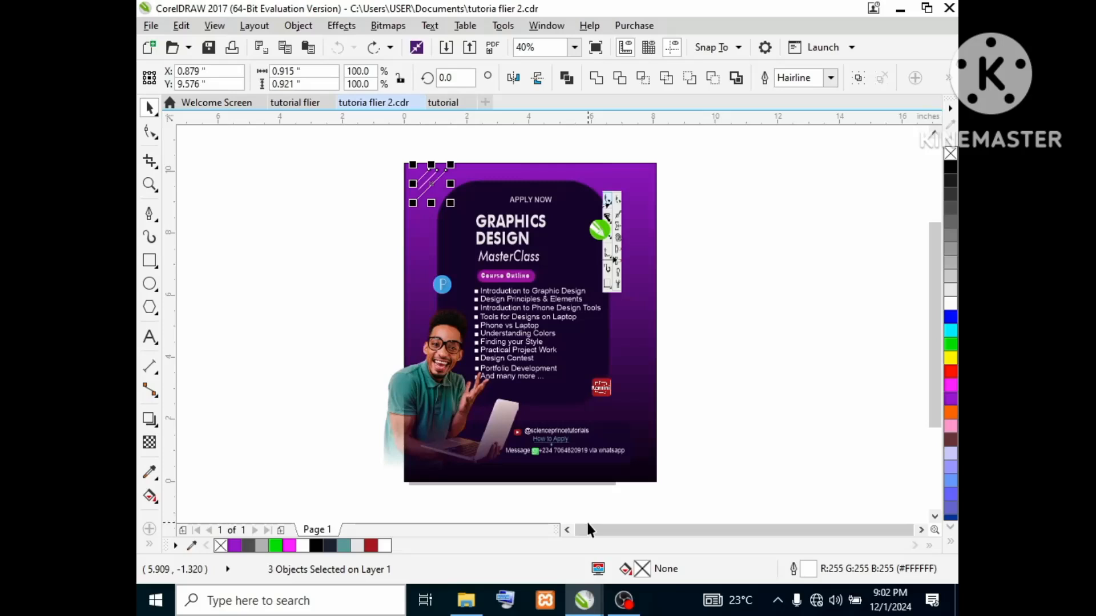
In tutoria flier 2.cdr, redo grouping the three diagonal corner lines and converting them to a 300 dpi bitmap.
{"action": "left_click", "coordinate": [375, 48]}
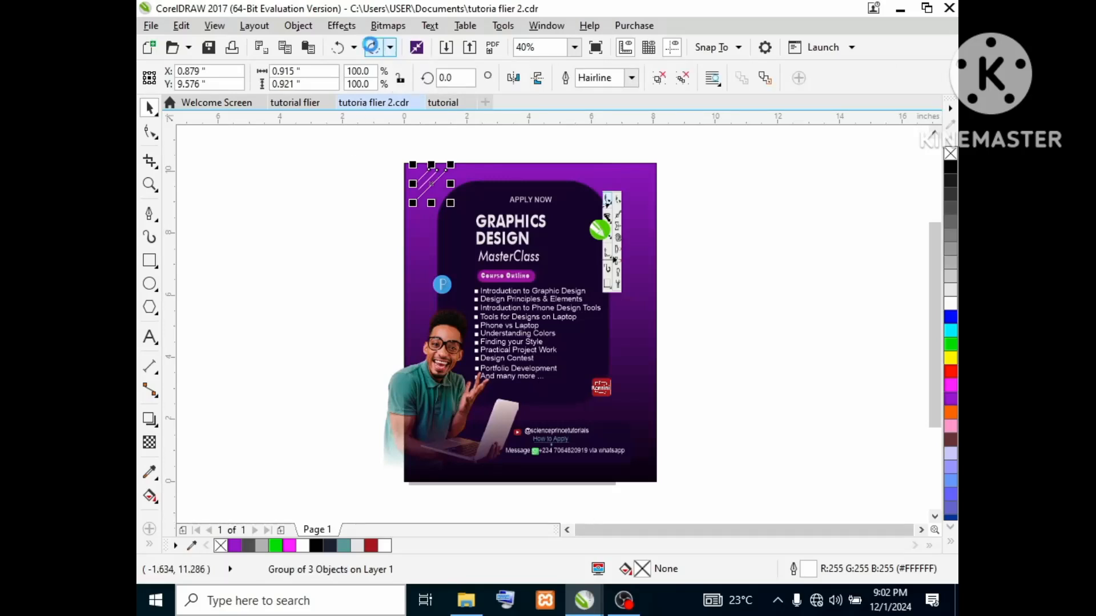
{"action": "left_click", "coordinate": [374, 48]}
{"action": "left_click", "coordinate": [373, 48]}
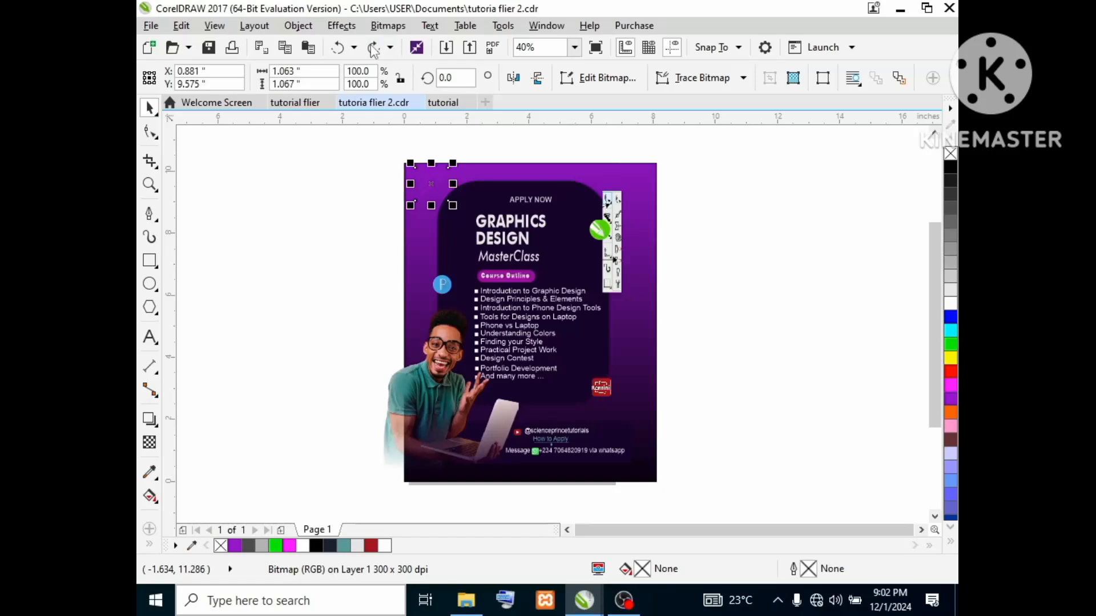
Redo the following corner decoration edits, including the copy rotated 180° in the flier's lower-left corner.
{"action": "left_click", "coordinate": [374, 49]}
{"action": "left_click", "coordinate": [374, 49]}
{"action": "left_click", "coordinate": [374, 49]}
{"action": "left_click", "coordinate": [373, 49]}
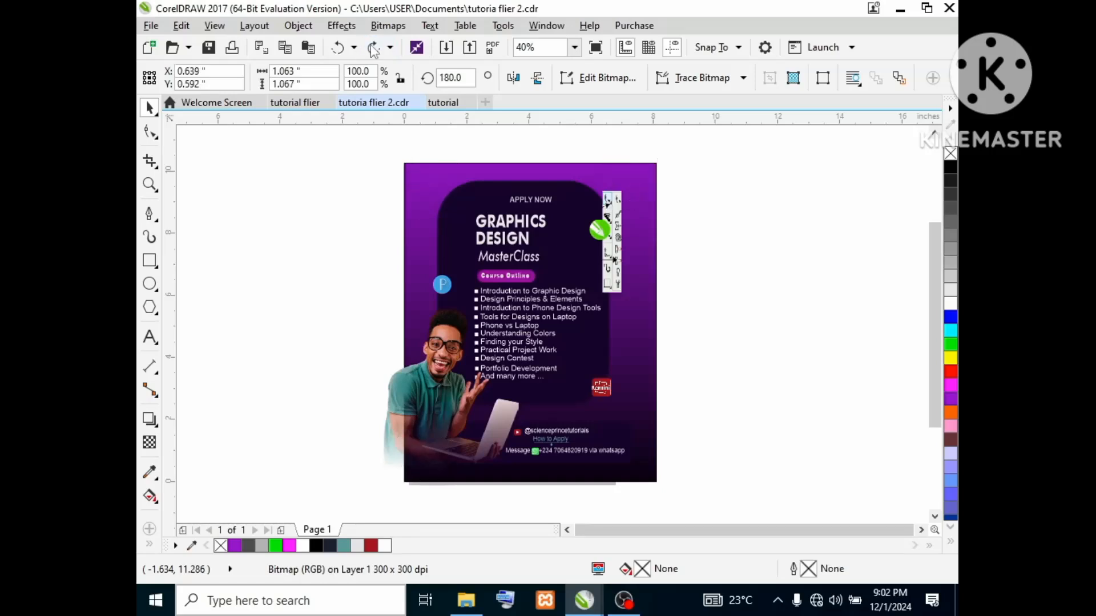
{"action": "left_click", "coordinate": [374, 49]}
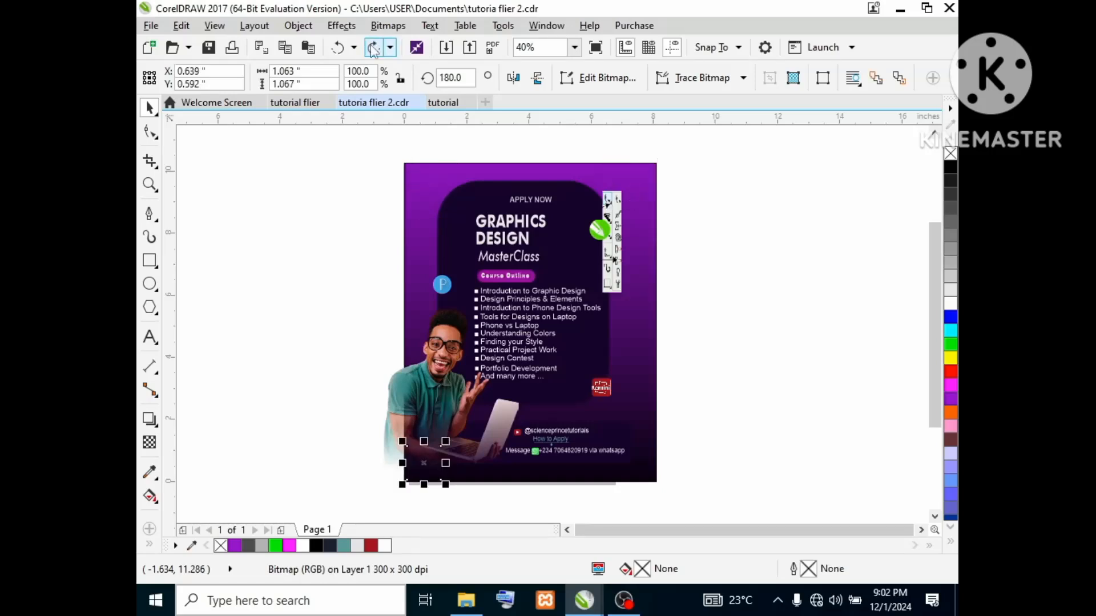
{"action": "left_click", "coordinate": [374, 50]}
{"action": "left_click", "coordinate": [374, 50]}
{"action": "left_click", "coordinate": [374, 50]}
{"action": "left_click", "coordinate": [374, 50]}
{"action": "left_click", "coordinate": [374, 50]}
{"action": "left_click", "coordinate": [374, 50]}
{"action": "left_click", "coordinate": [372, 49]}
{"action": "left_click", "coordinate": [373, 50]}
{"action": "left_click", "coordinate": [373, 50]}
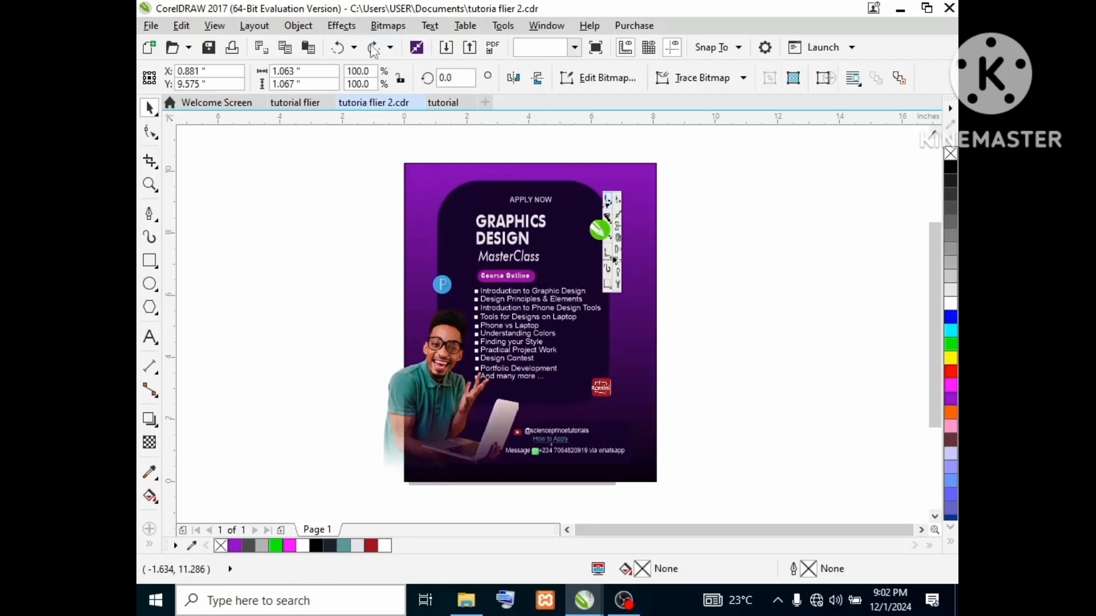
Redo importing the background image 1699816466737.jpg, enlarging it to 5.603 by 8.075 inches and moving it over the flier.
{"action": "left_click", "coordinate": [373, 50]}
{"action": "left_click", "coordinate": [374, 50]}
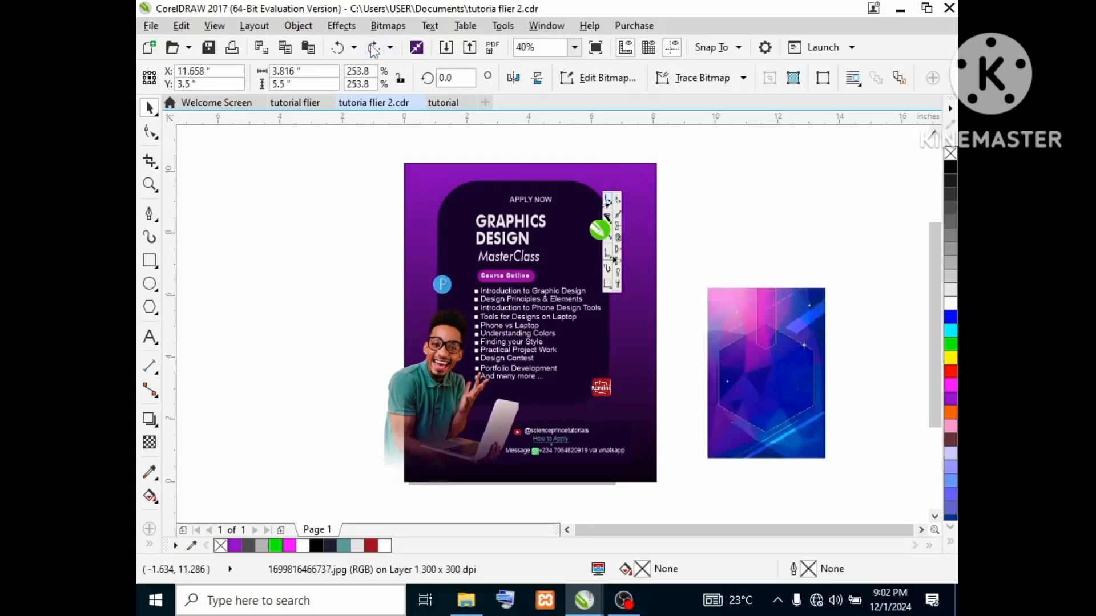
{"action": "left_click", "coordinate": [373, 50]}
{"action": "left_click", "coordinate": [373, 51]}
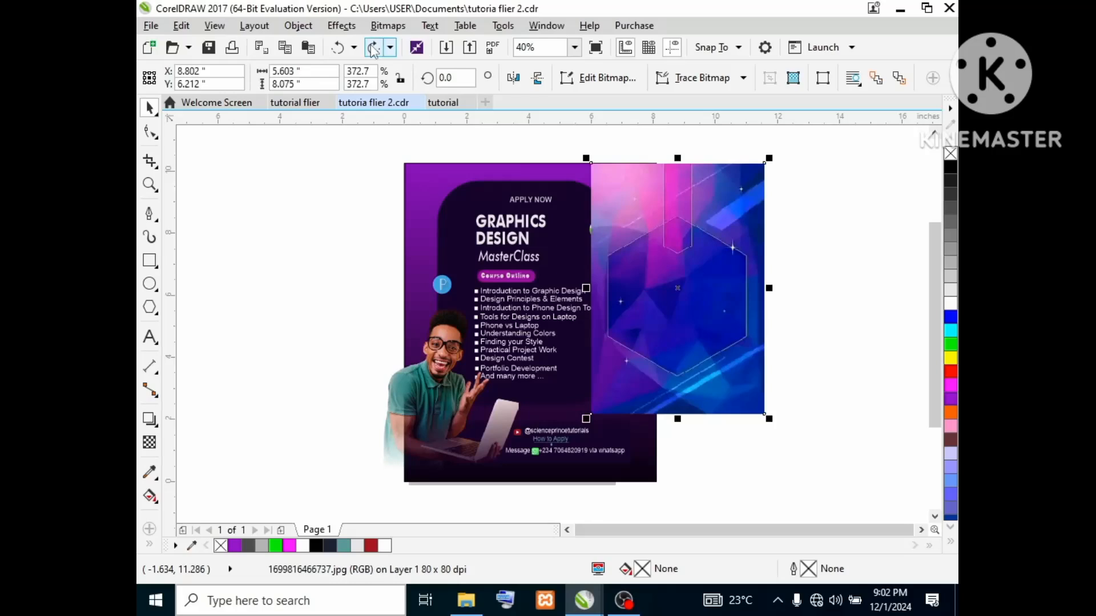
Redo the background image's transparency and its stretch to 8.2 by 10.589 inches across the whole flier.
{"action": "left_click", "coordinate": [373, 50]}
{"action": "left_click", "coordinate": [374, 51]}
{"action": "left_click", "coordinate": [373, 50]}
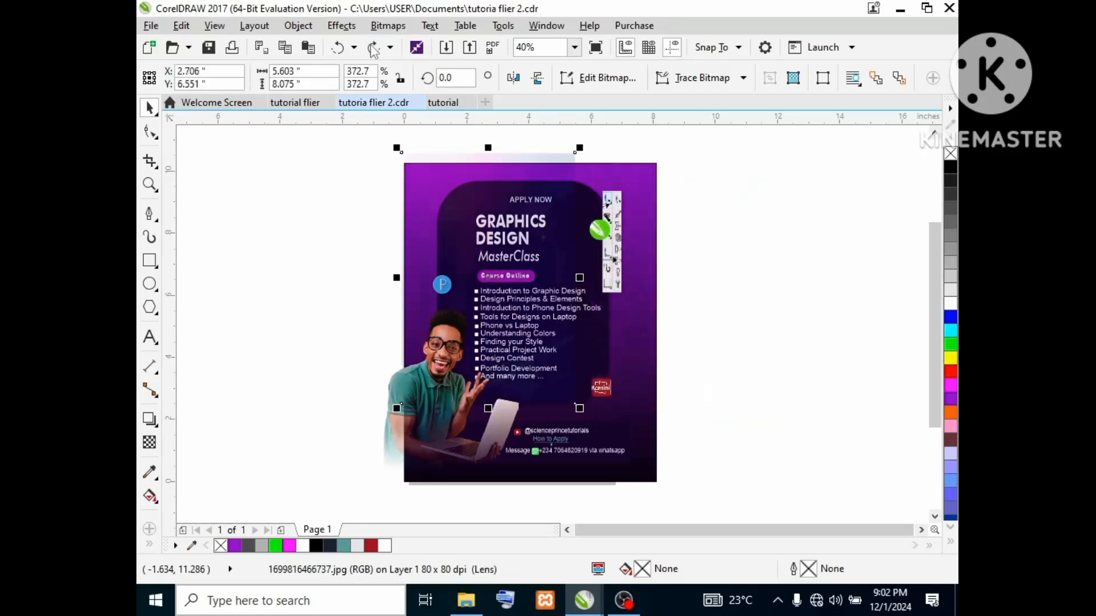
{"action": "left_click", "coordinate": [372, 48]}
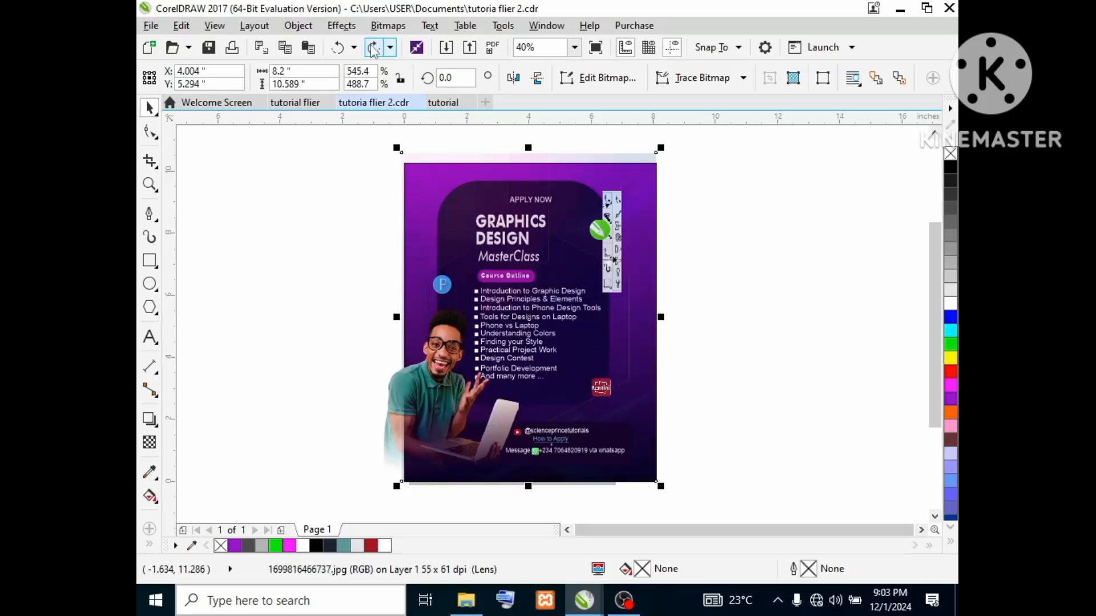
Redo the background image's further transparency change and the PowerClip placement of the artwork inside the flier's rectangle.
{"action": "left_click", "coordinate": [373, 48]}
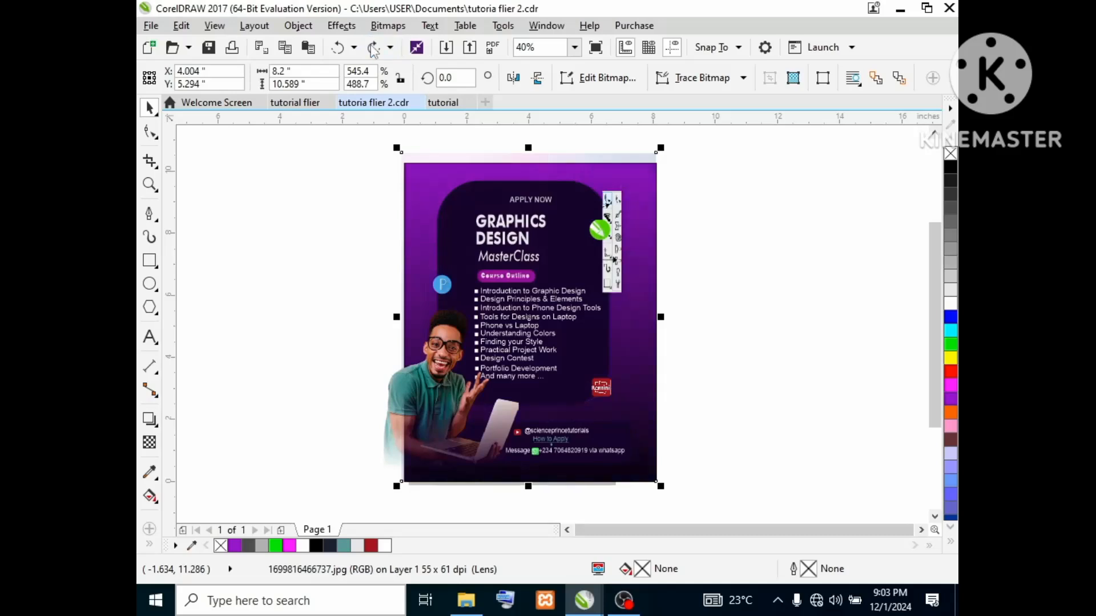
{"action": "left_click", "coordinate": [373, 48]}
{"action": "left_click", "coordinate": [372, 48]}
{"action": "left_click", "coordinate": [372, 48]}
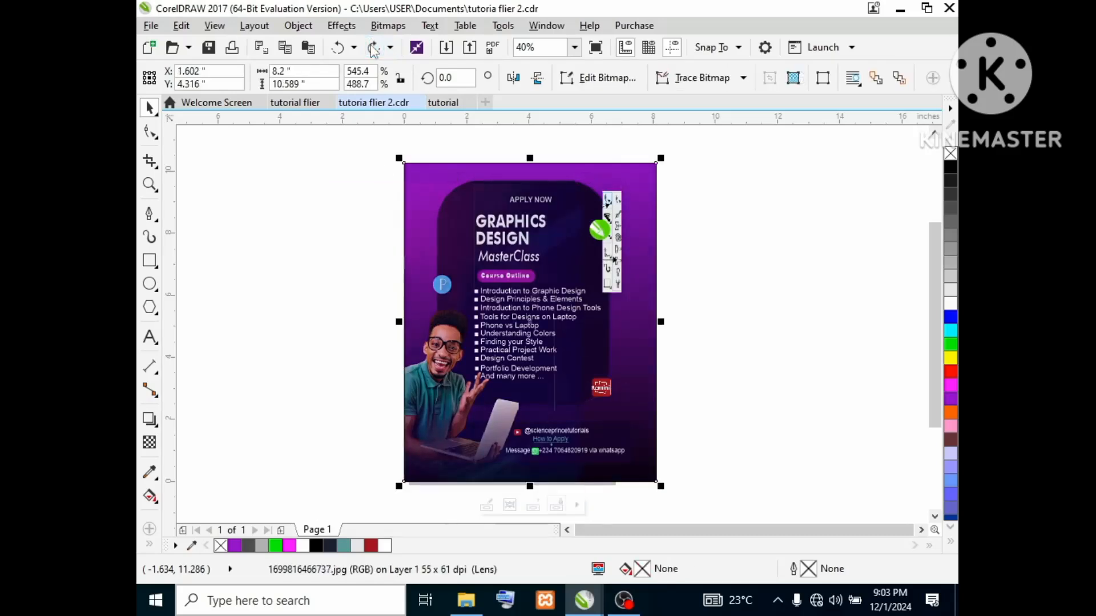
Redo opening the flier's PowerClip contents and the edits there to the background image and the 5.867 by 2.54 inch bitmap.
{"action": "left_click", "coordinate": [372, 48]}
{"action": "left_click", "coordinate": [373, 48]}
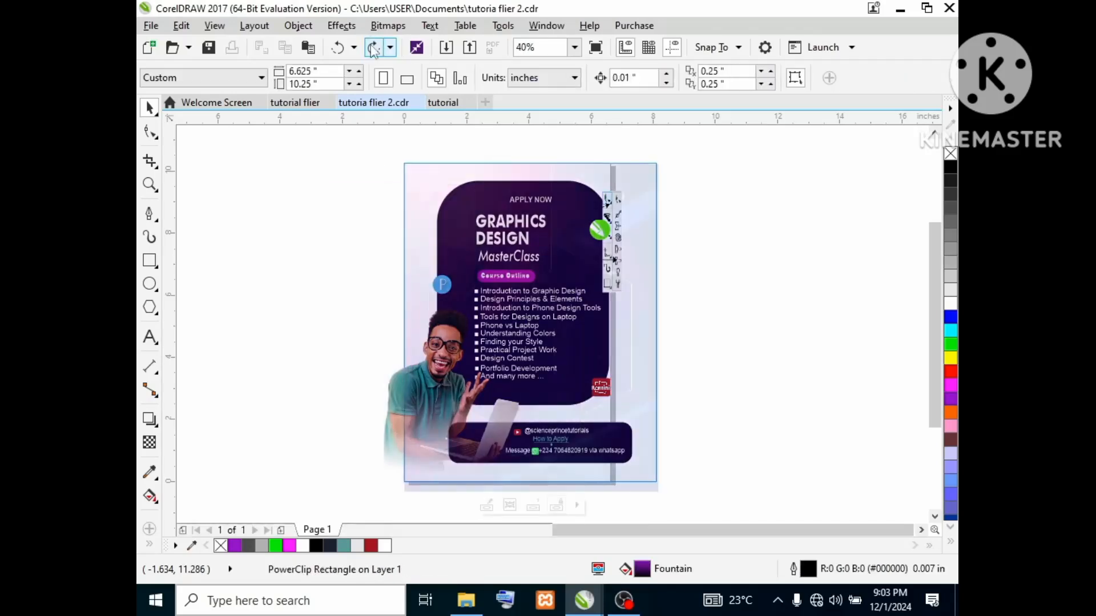
{"action": "left_click", "coordinate": [373, 47]}
{"action": "left_click", "coordinate": [372, 48]}
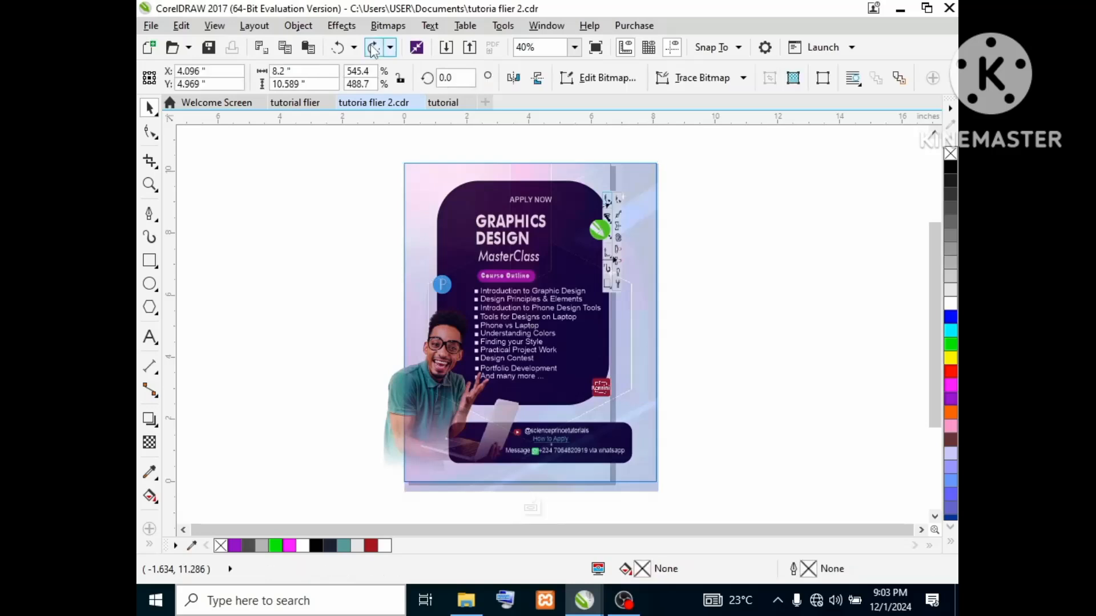
{"action": "left_click", "coordinate": [373, 48]}
{"action": "left_click", "coordinate": [372, 48]}
{"action": "left_click", "coordinate": [373, 48]}
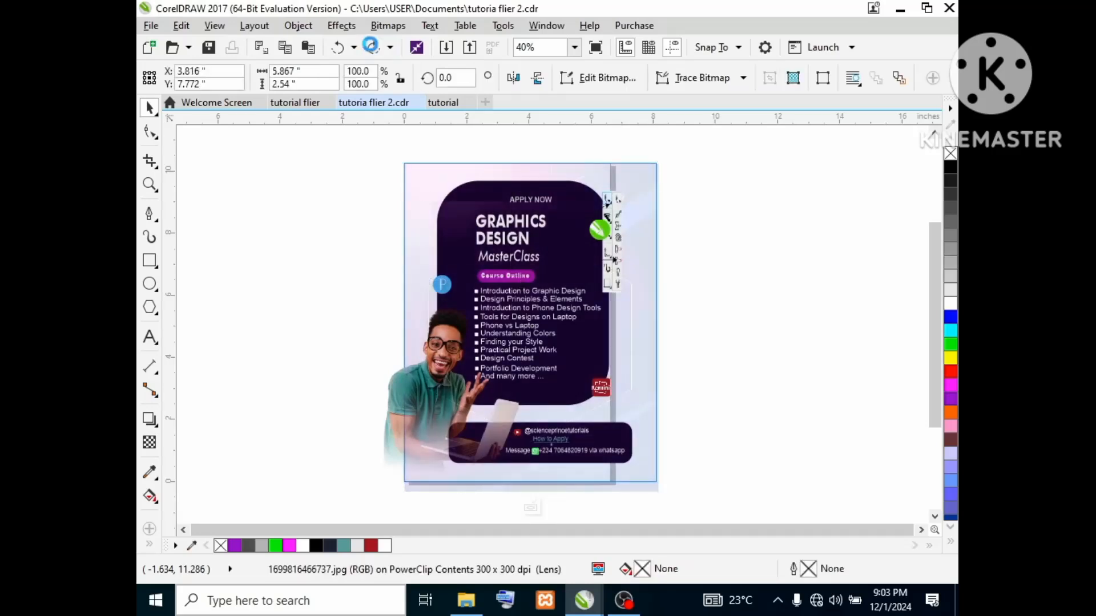
Redo the edits to the bitmap behind the heading, including its widening to 6.0 inches.
{"action": "left_click", "coordinate": [372, 48]}
{"action": "left_click", "coordinate": [371, 47]}
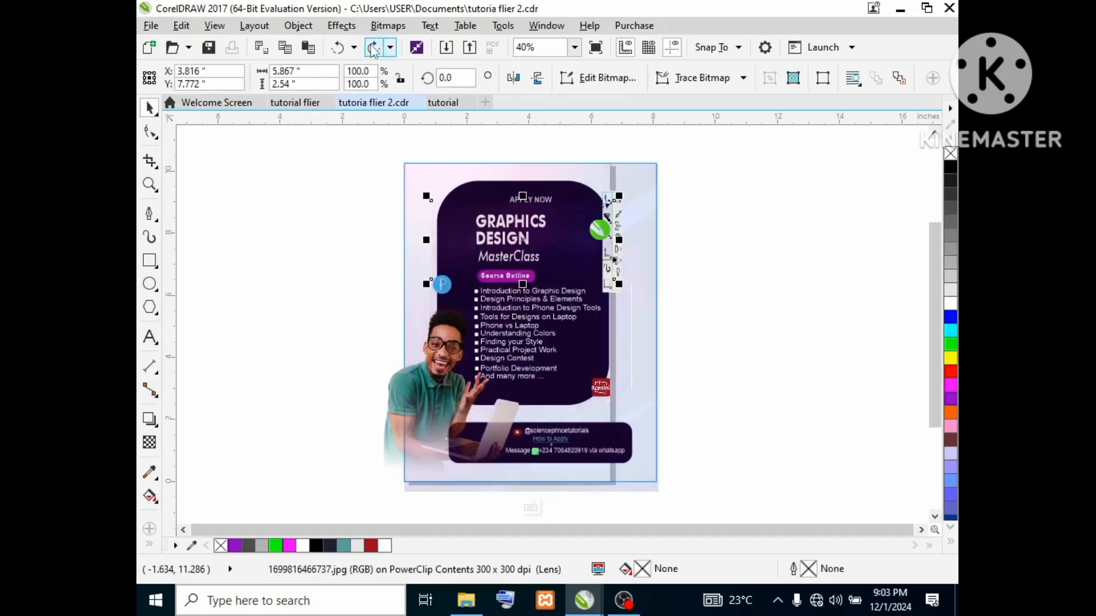
{"action": "left_click", "coordinate": [372, 47]}
{"action": "left_click", "coordinate": [372, 49]}
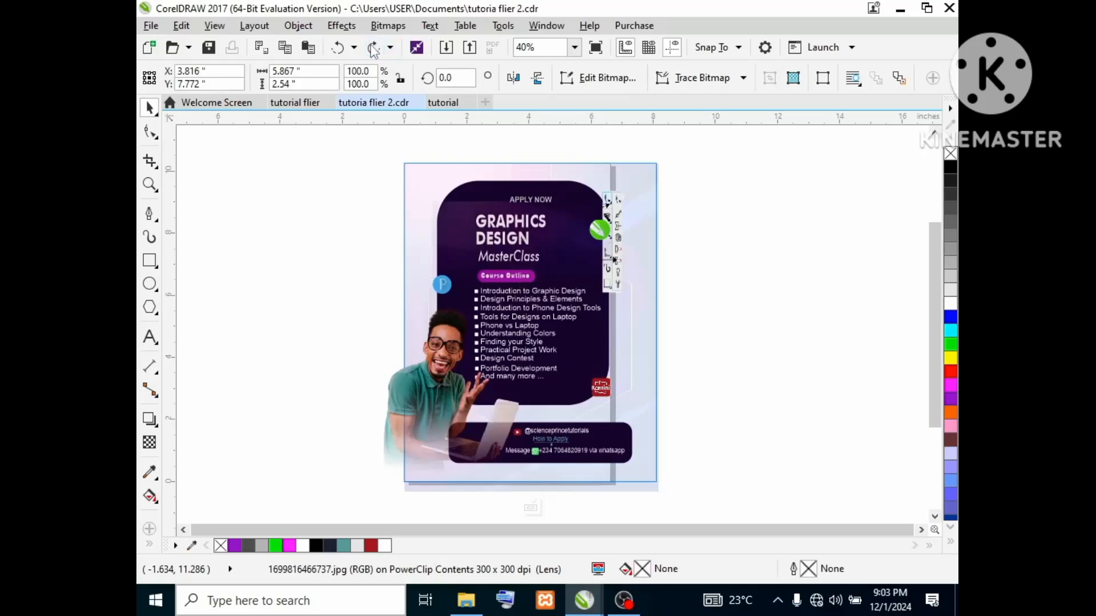
{"action": "left_click", "coordinate": [372, 50]}
{"action": "left_click", "coordinate": [373, 50]}
{"action": "left_click", "coordinate": [373, 49]}
{"action": "left_click", "coordinate": [372, 50]}
{"action": "left_click", "coordinate": [373, 49]}
{"action": "left_click", "coordinate": [373, 49]}
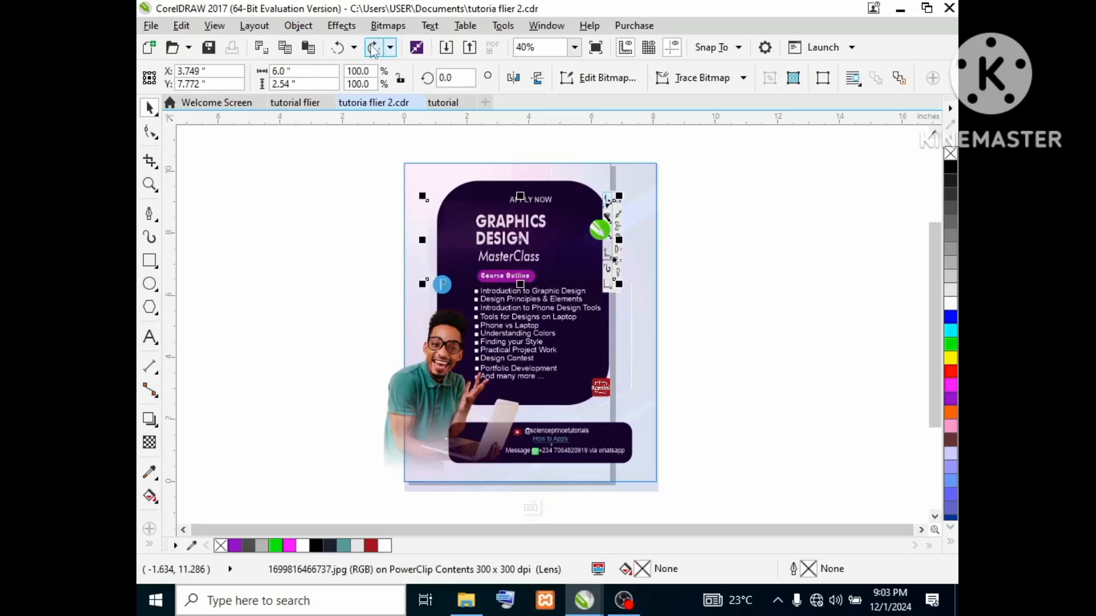
Redo the next transparency adjustments of the 6.0 by 2.54 inch bitmap behind the heading.
{"action": "left_click", "coordinate": [373, 50]}
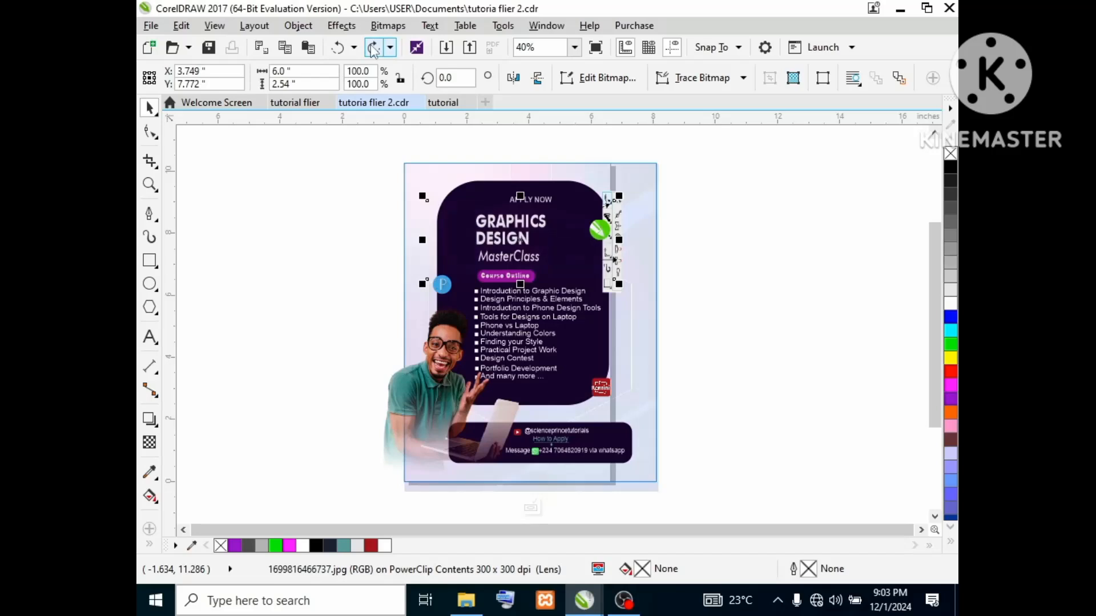
{"action": "left_click", "coordinate": [373, 50]}
{"action": "left_click", "coordinate": [372, 50]}
{"action": "left_click", "coordinate": [373, 49]}
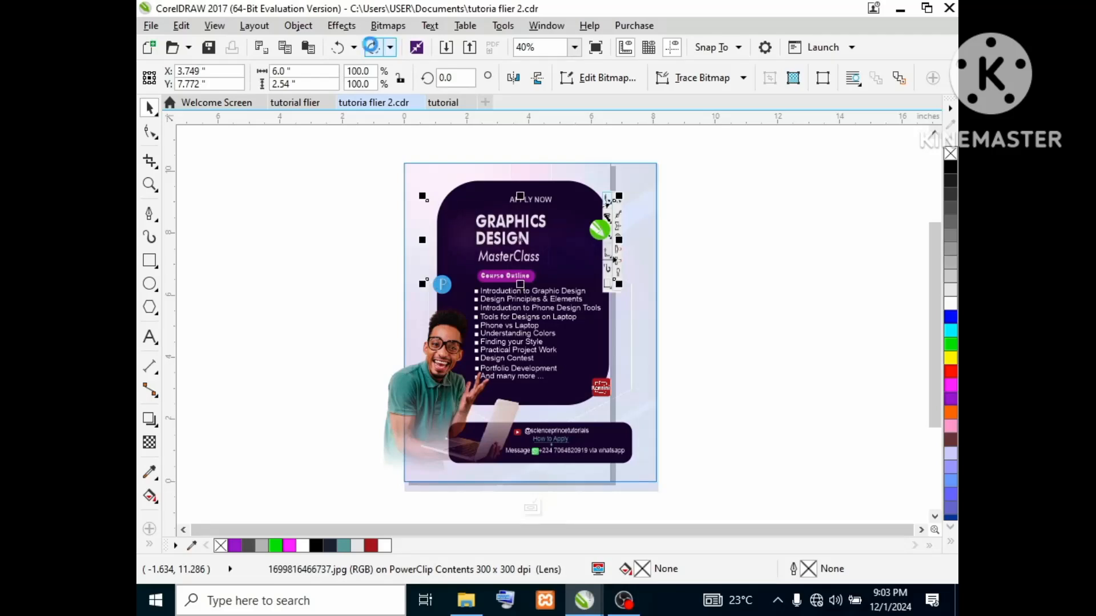
Redo finishing the PowerClip edit and fitting the page to the 8.104 by 10.25 inch flier.
{"action": "left_click", "coordinate": [373, 49]}
{"action": "left_click", "coordinate": [372, 50]}
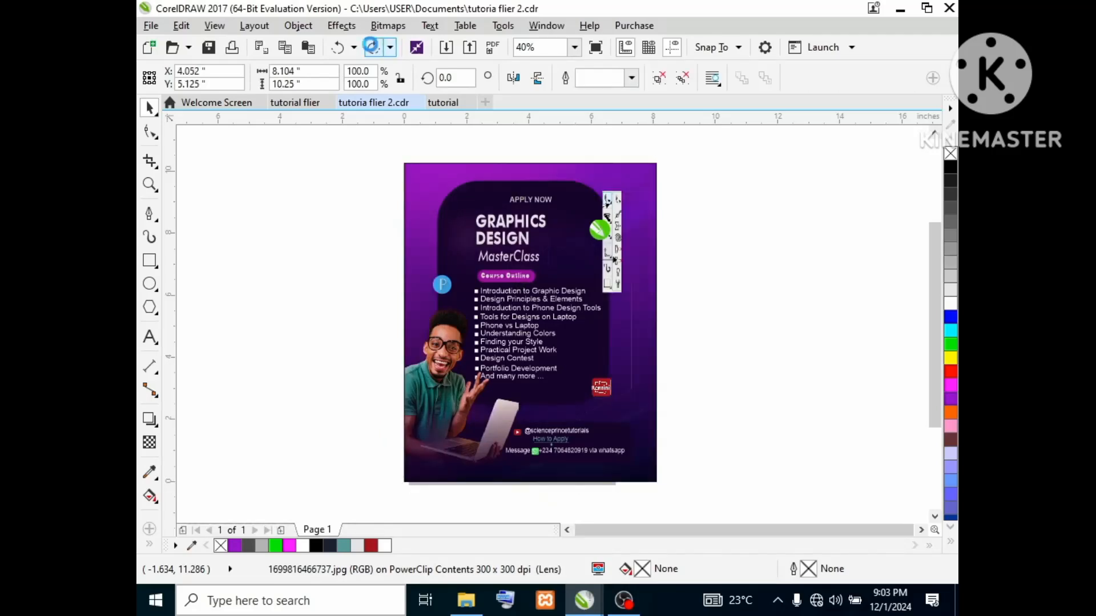
{"action": "left_click", "coordinate": [372, 49]}
{"action": "left_click", "coordinate": [372, 50]}
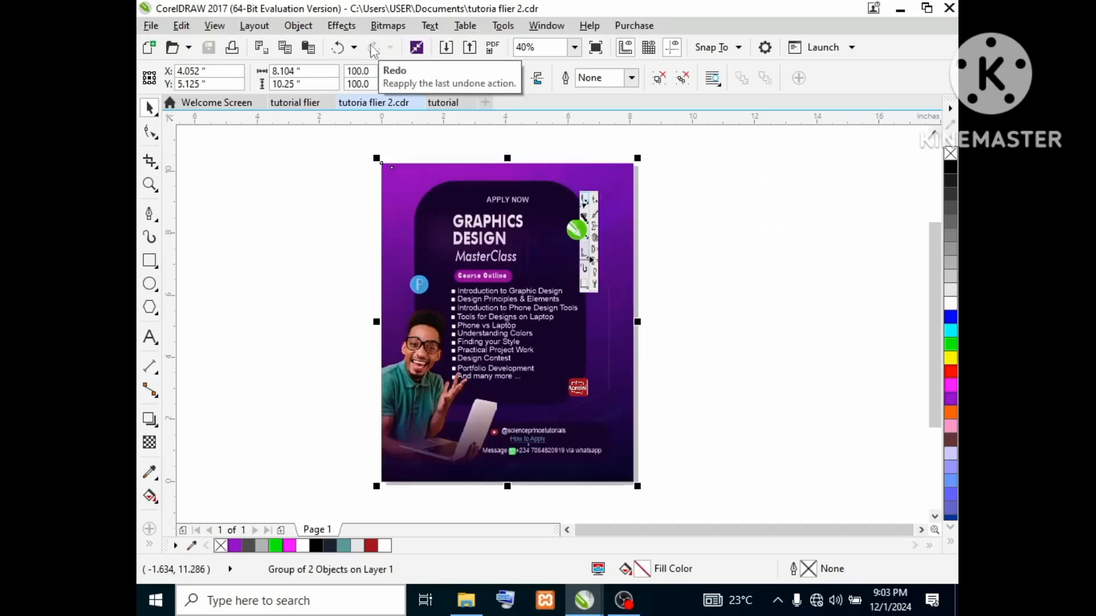